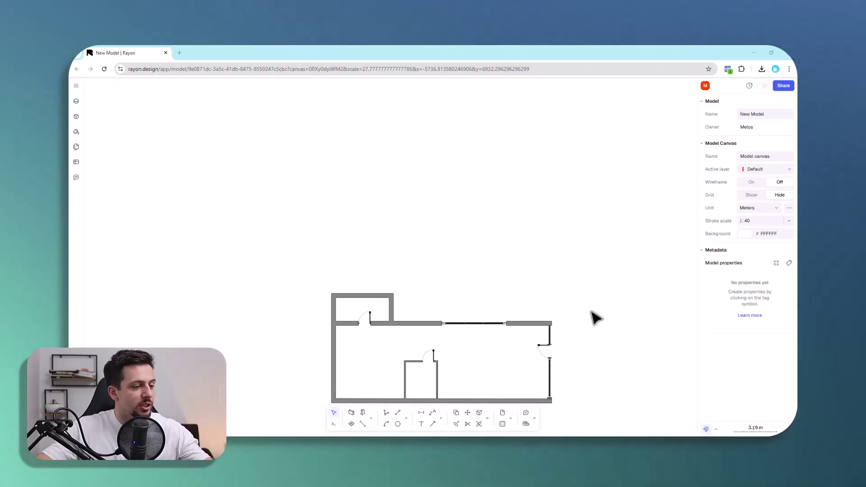
{"action": "middle_click_drag", "start_coordinate": [531, 206], "coordinate": [520, 144]}
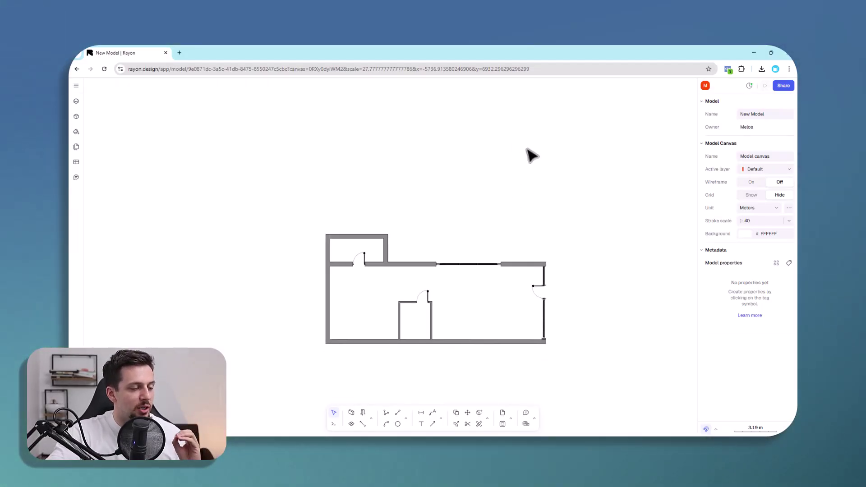
{"action": "middle_click_drag", "start_coordinate": [486, 312], "coordinate": [477, 201]}
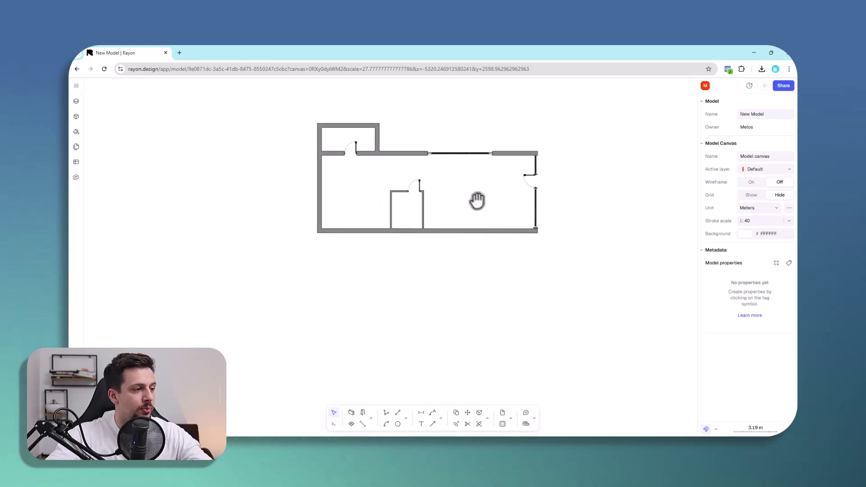
{"action": "middle_click_drag", "start_coordinate": [522, 131], "coordinate": [534, 213]}
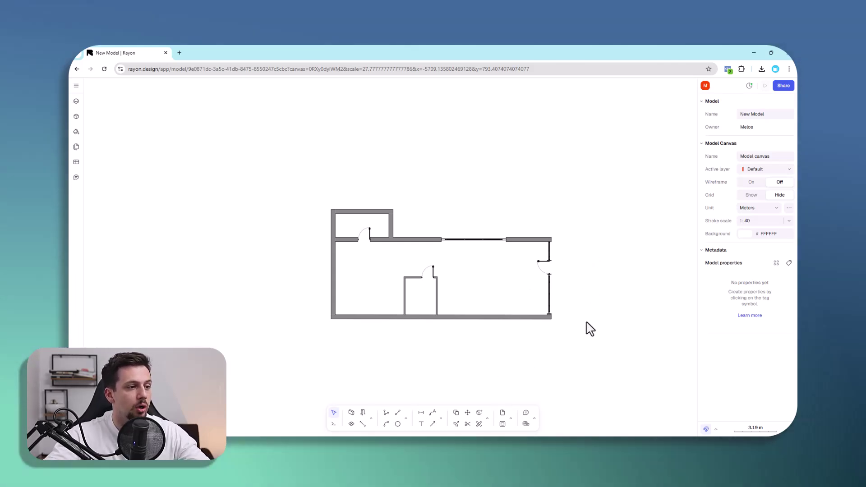
{"action": "scroll", "coordinate": [590, 329], "scroll_direction": "up", "scroll_amount": 3}
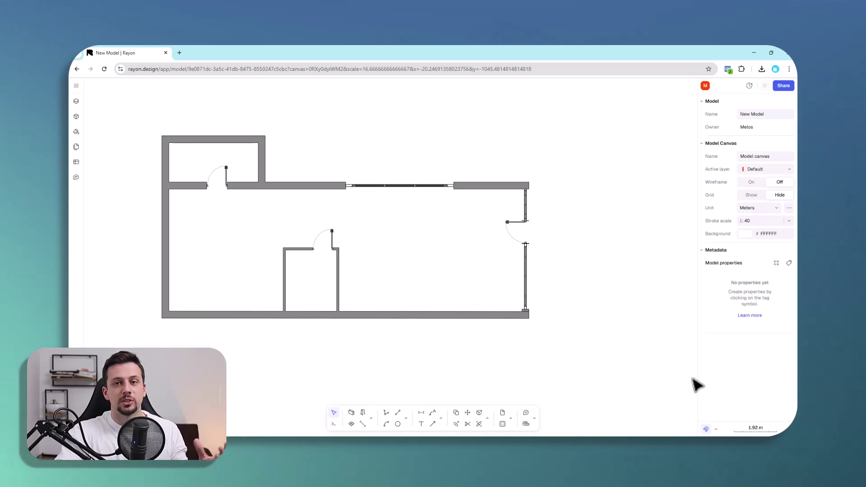
{"action": "middle_click_drag", "start_coordinate": [458, 170], "coordinate": [529, 177]}
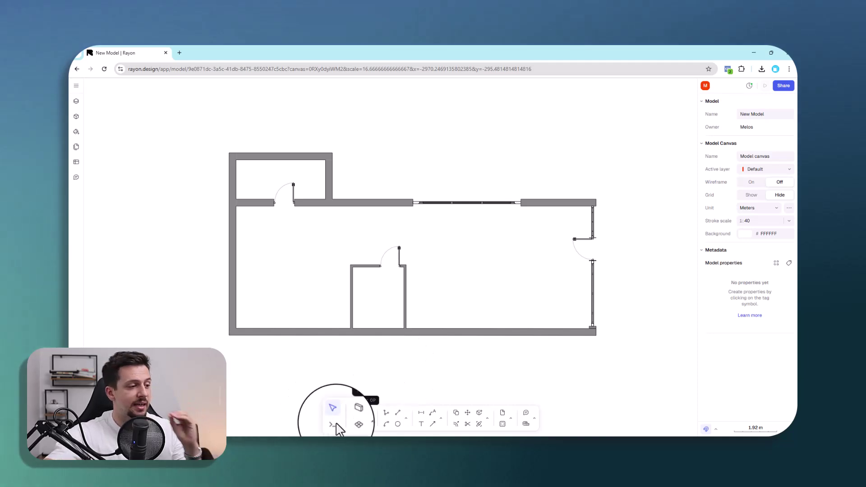
{"action": "scroll", "coordinate": [444, 215], "scroll_direction": "down", "scroll_amount": 3}
{"action": "scroll", "coordinate": [442, 316], "scroll_direction": "up", "scroll_amount": 3}
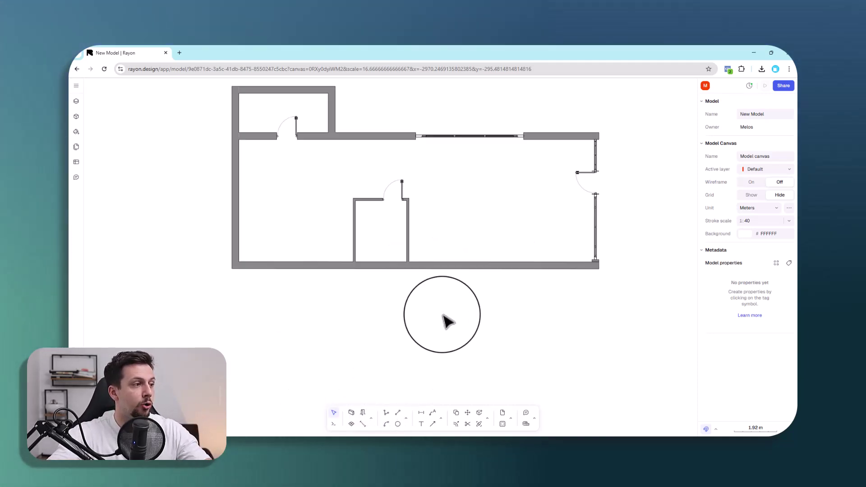
{"action": "middle_click_drag", "start_coordinate": [483, 234], "coordinate": [457, 312]}
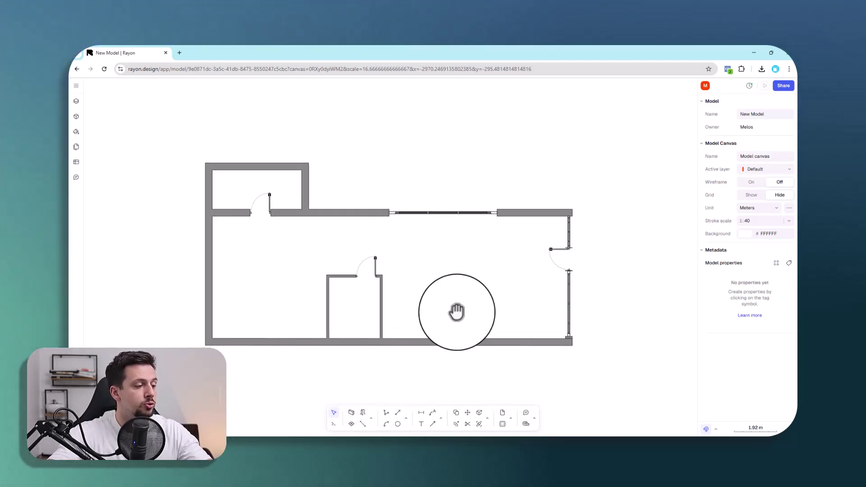
- Draw a 0.3 m thick wall along the plan's lower outer edge, starting at its right corner, with the alignment set to the outer edge
{"action": "left_click", "coordinate": [351, 413]}
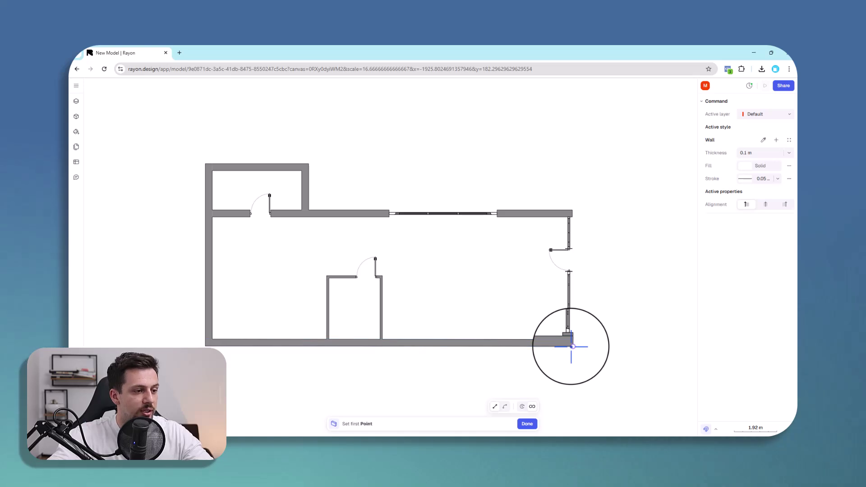
{"action": "left_click", "coordinate": [572, 347]}
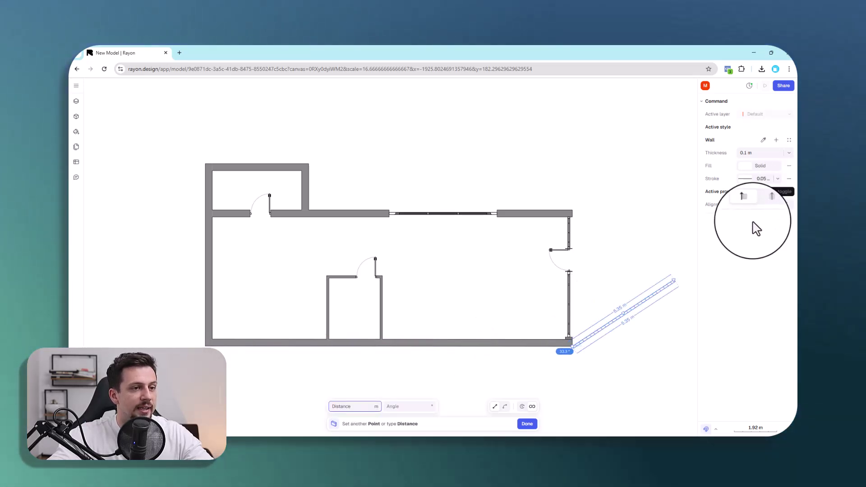
{"action": "left_click", "coordinate": [765, 204]}
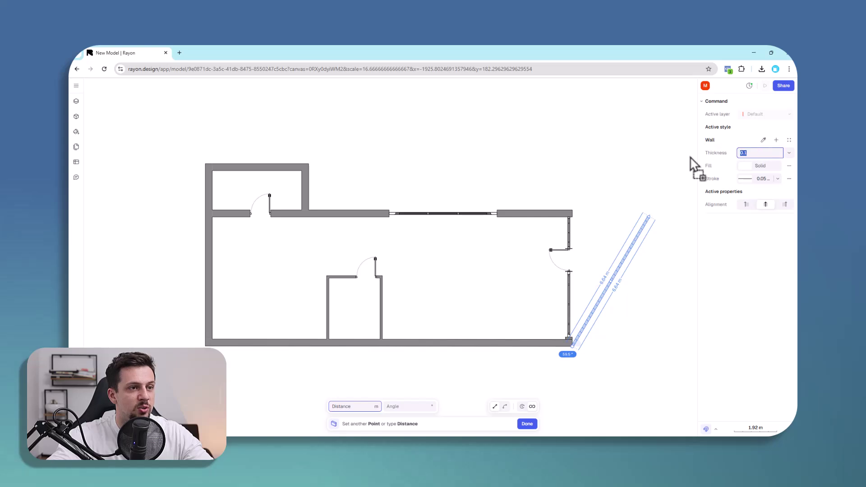
{"action": "type", "text": "0.3"}
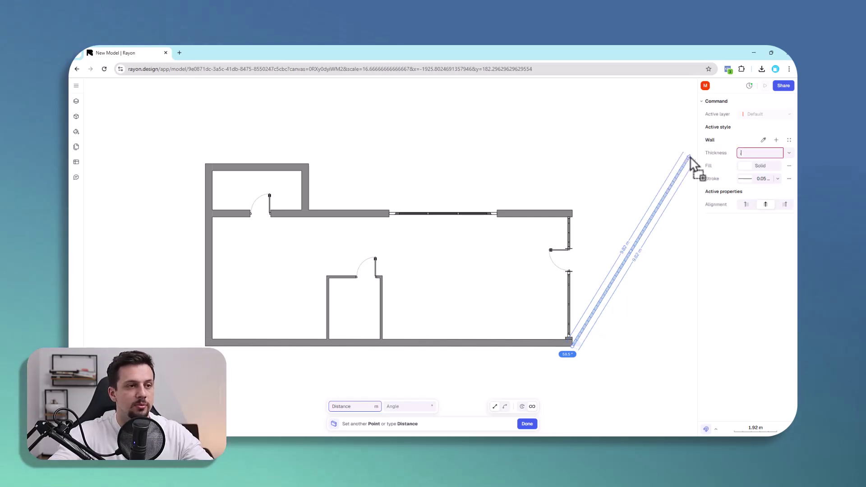
{"action": "key", "text": "Return"}
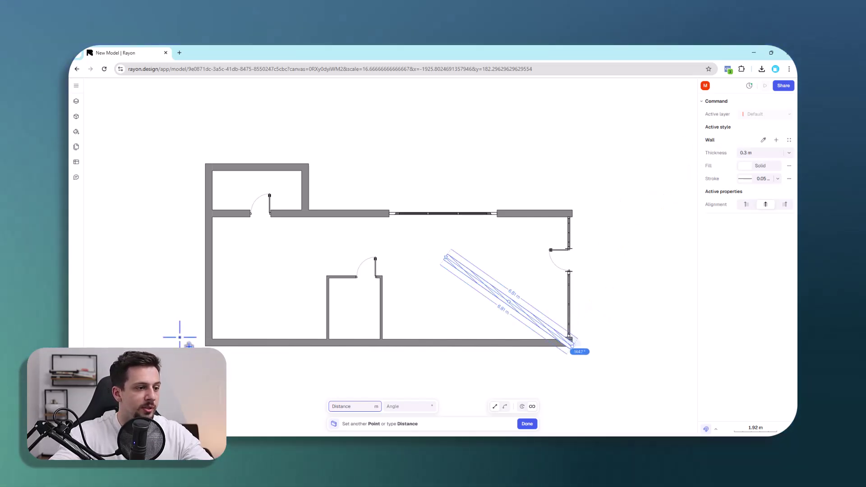
{"action": "scroll", "coordinate": [170, 297], "scroll_direction": "up", "scroll_amount": 5}
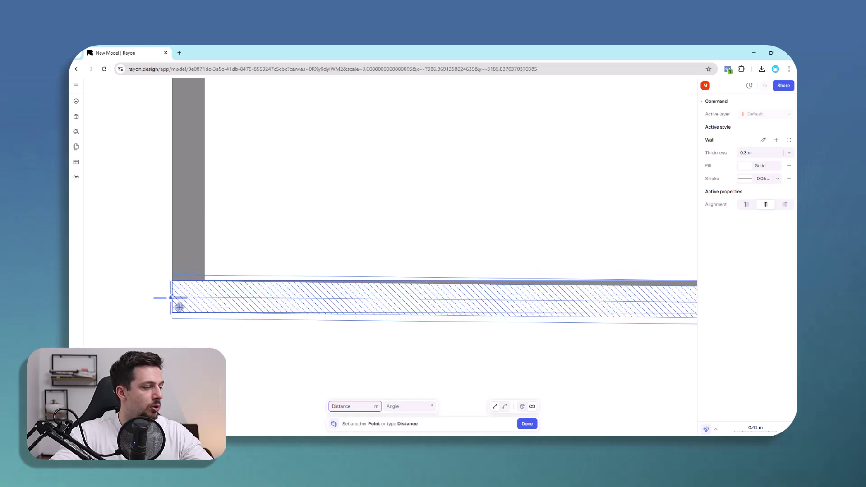
{"action": "left_click", "coordinate": [747, 204]}
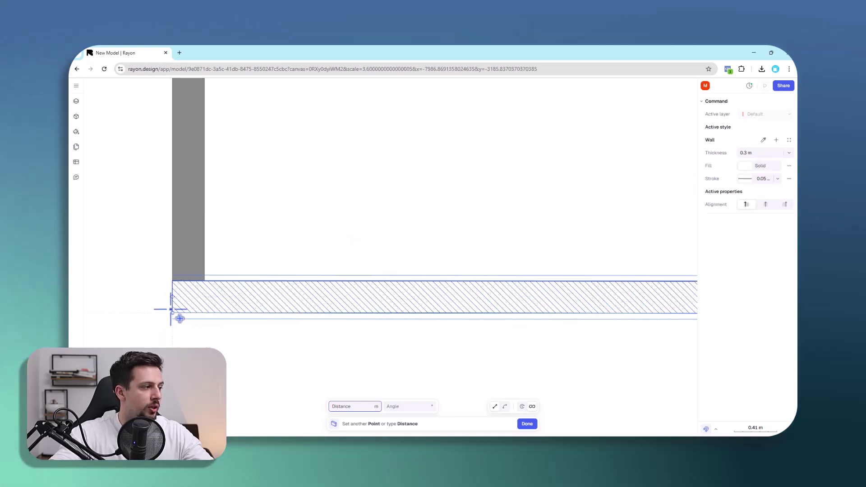
{"action": "left_click", "coordinate": [172, 311]}
- Continue the wall around the rest of the outer perimeter, including the small upper room, and finish at the lower-right starting corner
{"action": "middle_click_drag", "start_coordinate": [201, 193], "coordinate": [289, 299]}
{"action": "scroll", "coordinate": [289, 299], "scroll_direction": "down", "scroll_amount": 6}
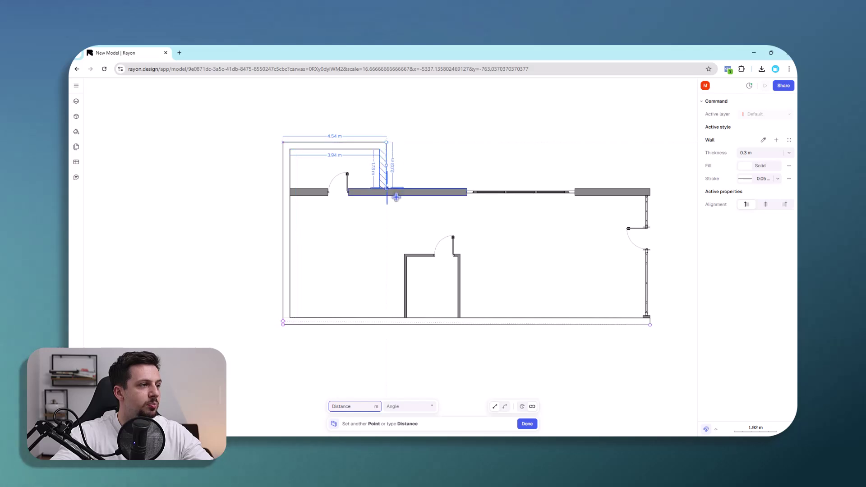
{"action": "left_click", "coordinate": [660, 199]}
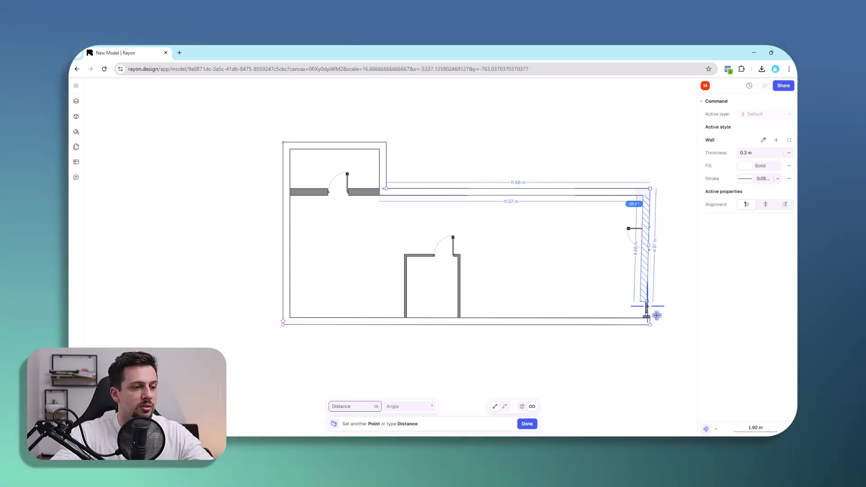
{"action": "left_click", "coordinate": [660, 327]}
{"action": "left_click", "coordinate": [527, 423]}
- Select all the newly traced outer walls and lower their fill opacity to make them semi-transparent
{"action": "scroll", "coordinate": [358, 218], "scroll_direction": "up", "scroll_amount": 3}
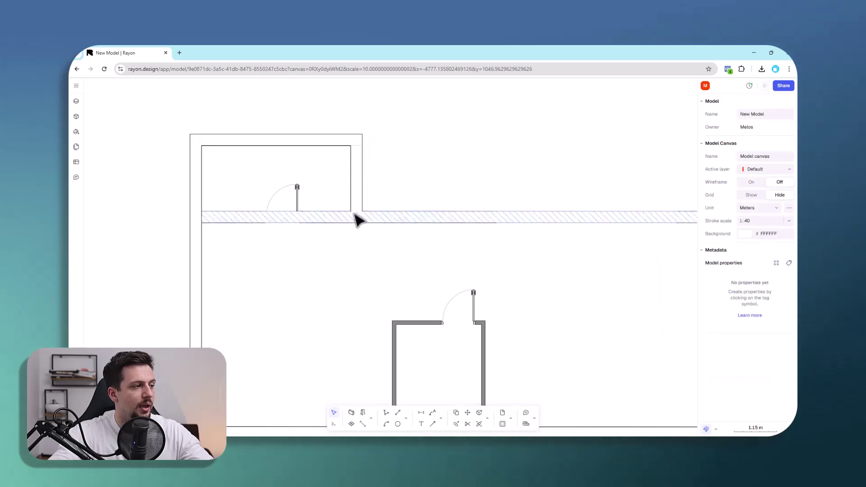
{"action": "scroll", "coordinate": [467, 235], "scroll_direction": "down", "scroll_amount": 8}
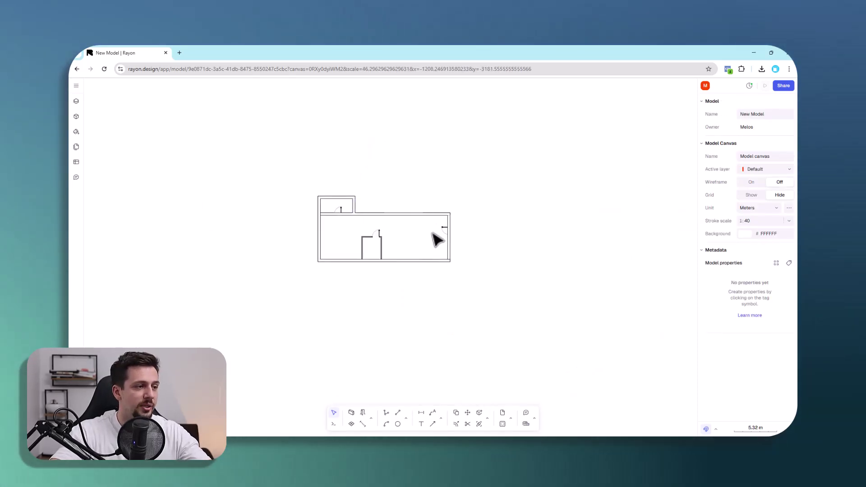
{"action": "scroll", "coordinate": [421, 241], "scroll_direction": "up", "scroll_amount": 3}
{"action": "middle_click_drag", "start_coordinate": [335, 211], "coordinate": [421, 249]}
{"action": "left_click_drag", "start_coordinate": [614, 348], "coordinate": [262, 185]}
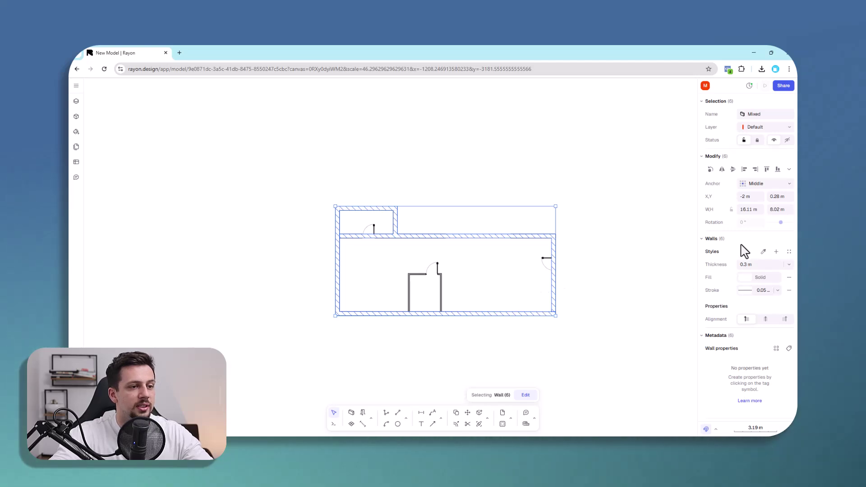
{"action": "left_click", "coordinate": [745, 277]}
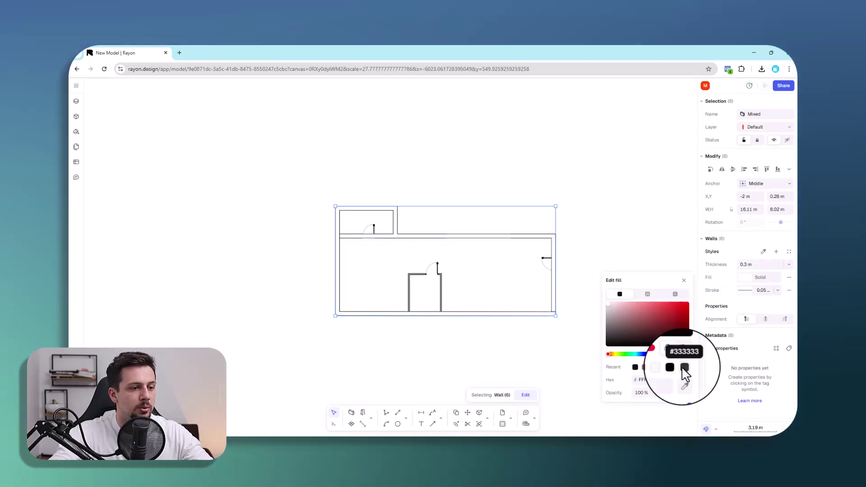
{"action": "left_click", "coordinate": [676, 392]}
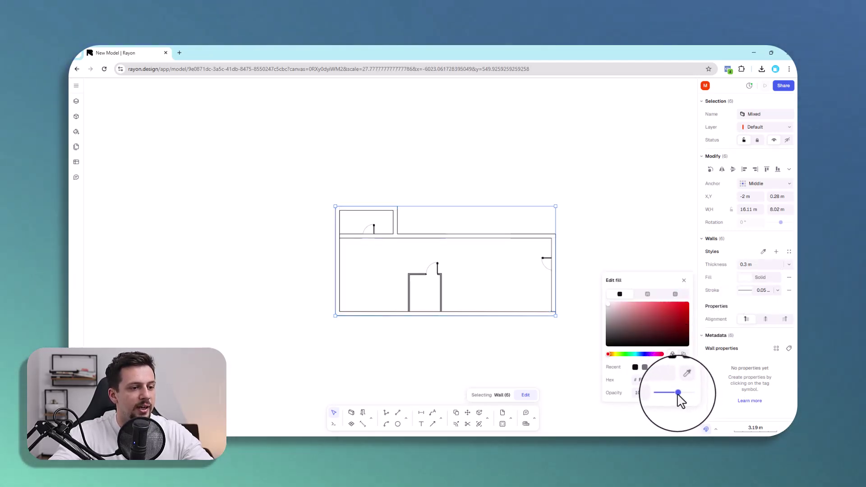
{"action": "left_click", "coordinate": [622, 223]}
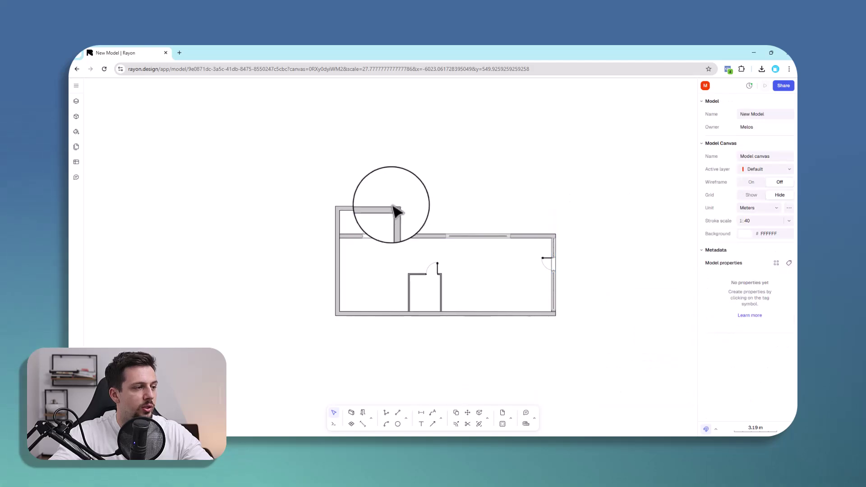
- Draw a 0.1 m thick wall up the right side of the small interior room, aligned to its outer edge
{"action": "scroll", "coordinate": [421, 276], "scroll_direction": "up", "scroll_amount": 3}
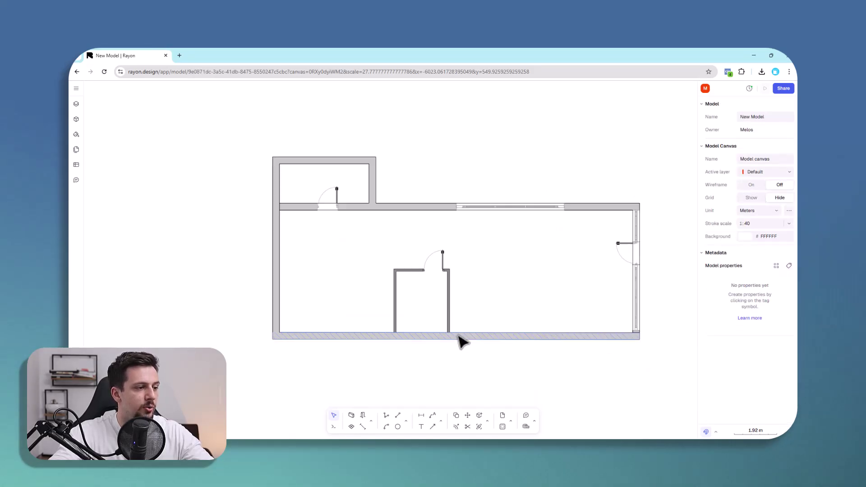
{"action": "left_click", "coordinate": [352, 416]}
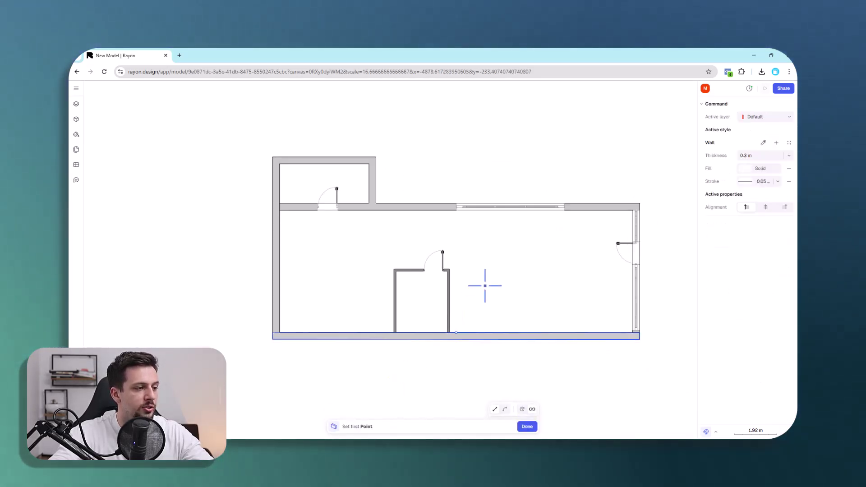
{"action": "scroll", "coordinate": [449, 331], "scroll_direction": "up", "scroll_amount": 3}
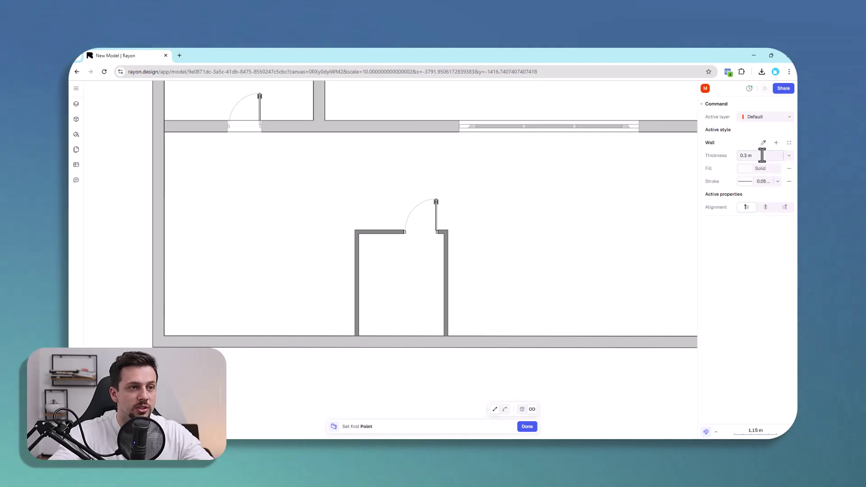
{"action": "type", "text": "0.1"}
{"action": "key", "text": "Return"}
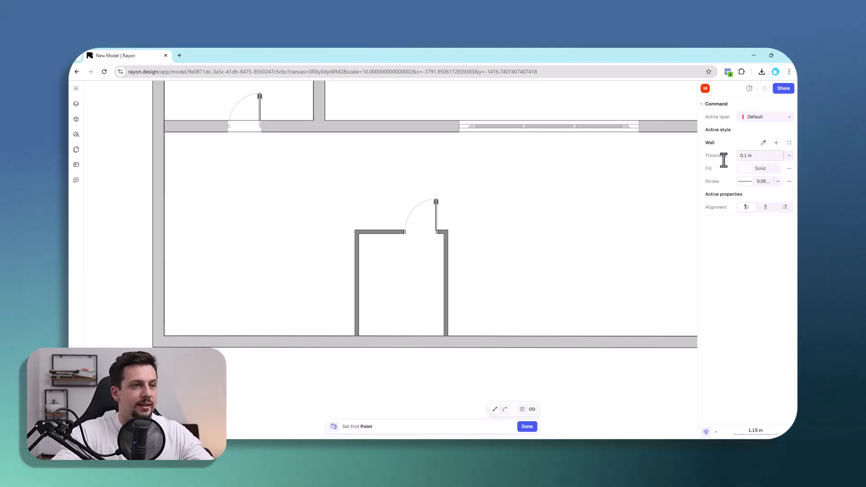
{"action": "left_click", "coordinate": [447, 336]}
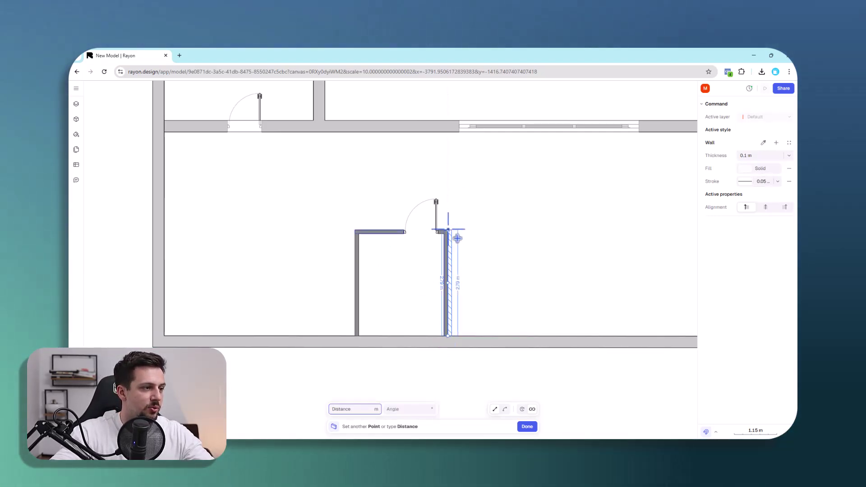
{"action": "left_click", "coordinate": [785, 207]}
{"action": "scroll", "coordinate": [459, 239], "scroll_direction": "up", "scroll_amount": 5}
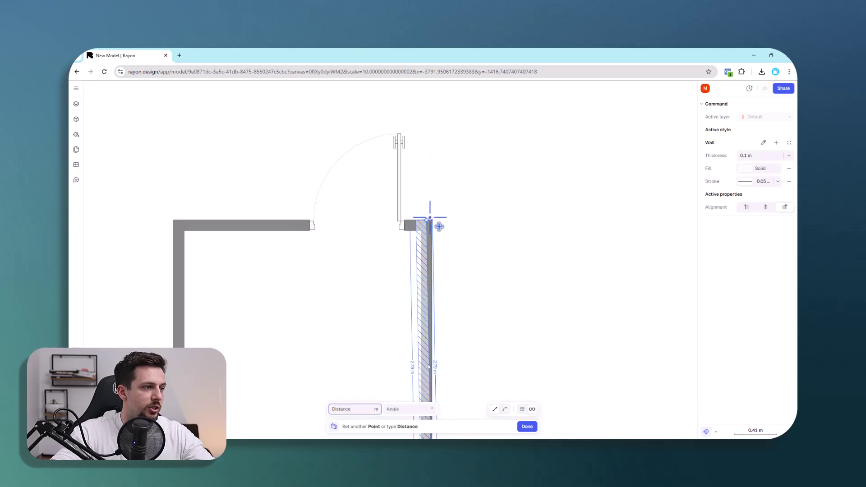
{"action": "left_click", "coordinate": [429, 218]}
- Continue the wall across the upper side of the interior room and down its left side, and finish the command
{"action": "scroll", "coordinate": [620, 216], "scroll_direction": "down", "scroll_amount": 1}
{"action": "left_click", "coordinate": [352, 220]}
{"action": "left_click", "coordinate": [353, 394]}
{"action": "key", "text": "Escape"}
- Insert the Door US 28" block in the upper room's doorway, swinging into that room and hinged on the right
{"action": "scroll", "coordinate": [375, 273], "scroll_direction": "down", "scroll_amount": 3}
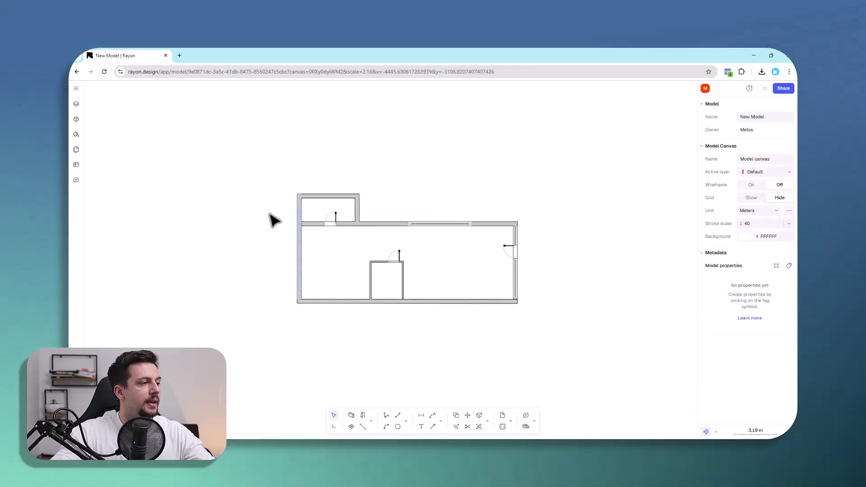
{"action": "scroll", "coordinate": [273, 215], "scroll_direction": "up", "scroll_amount": 3}
{"action": "middle_click_drag", "start_coordinate": [571, 242], "coordinate": [442, 217]}
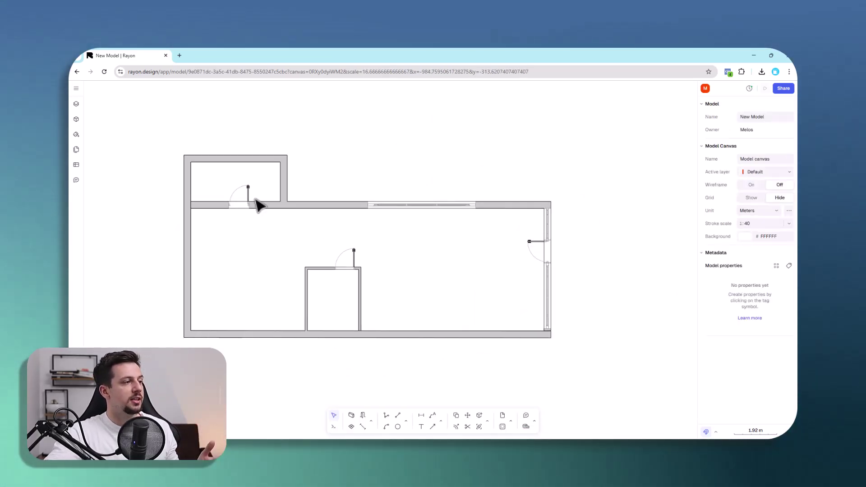
{"action": "left_click", "coordinate": [363, 415]}
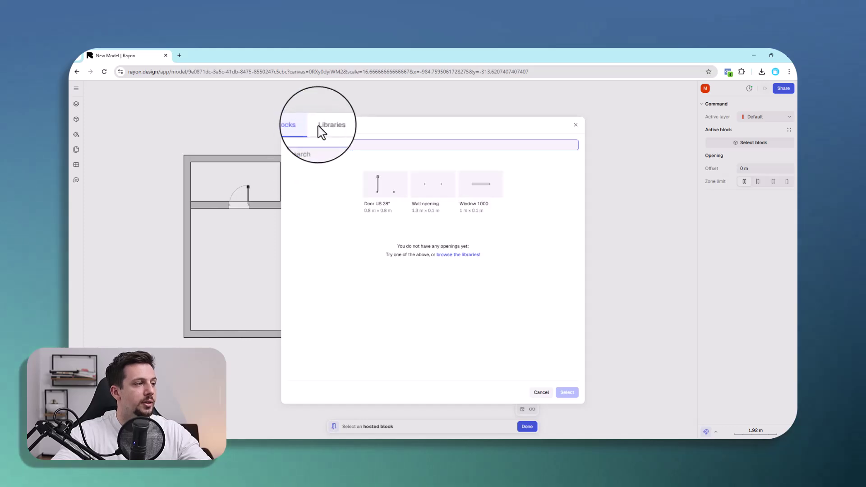
{"action": "left_click", "coordinate": [390, 198]}
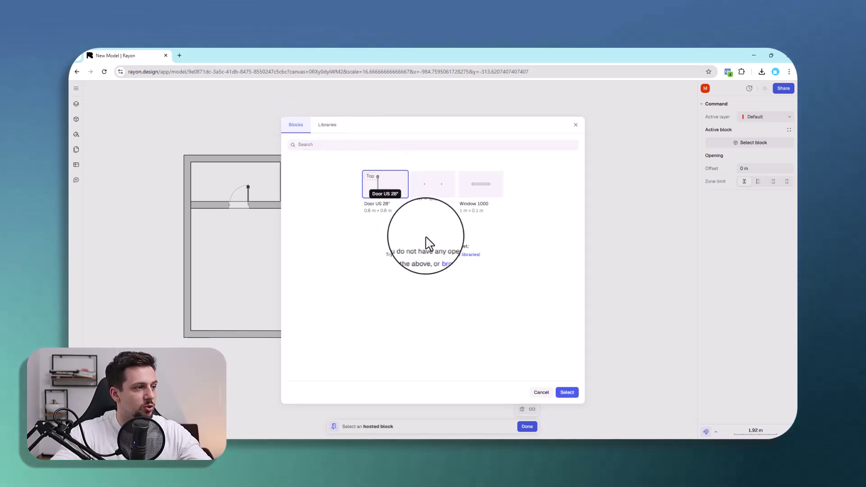
{"action": "left_click", "coordinate": [573, 397]}
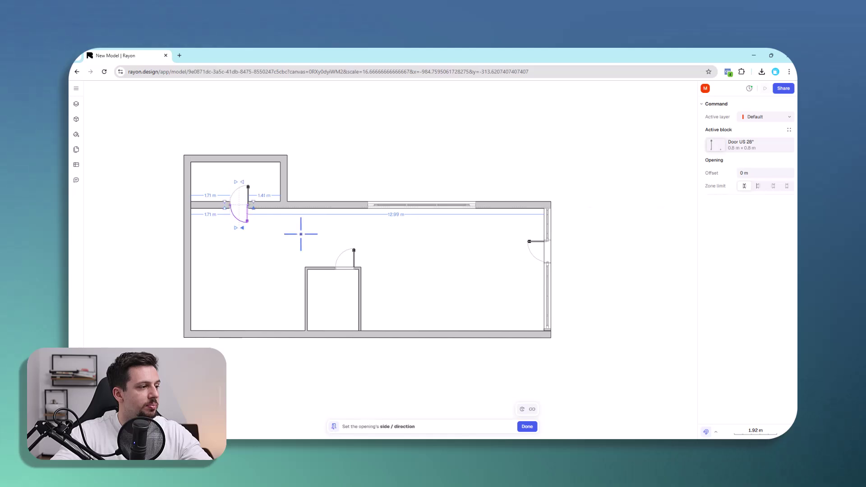
{"action": "left_click", "coordinate": [250, 184]}
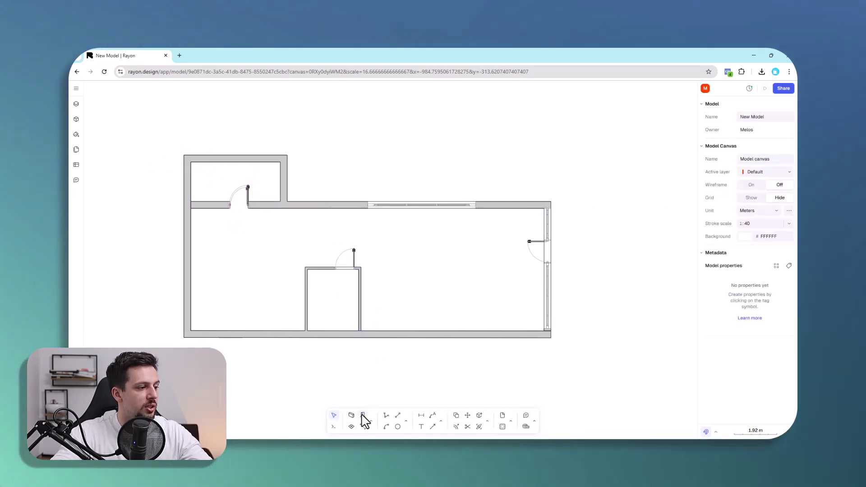
- Insert Door US 28" blocks in the small interior room's doorway, swinging outward, and in the right exterior wall's doorway, swinging inward
{"action": "left_click", "coordinate": [362, 415]}
{"action": "left_click", "coordinate": [351, 267]}
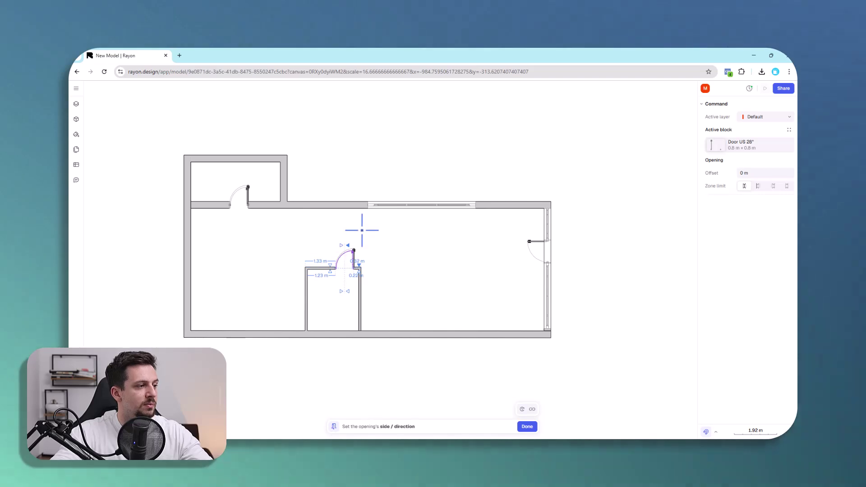
{"action": "left_click", "coordinate": [362, 230]}
{"action": "left_click", "coordinate": [363, 415]}
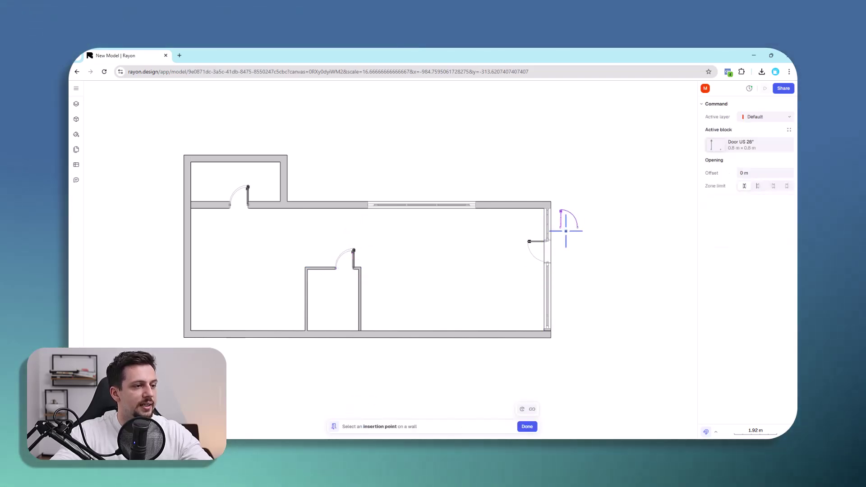
{"action": "left_click", "coordinate": [498, 241]}
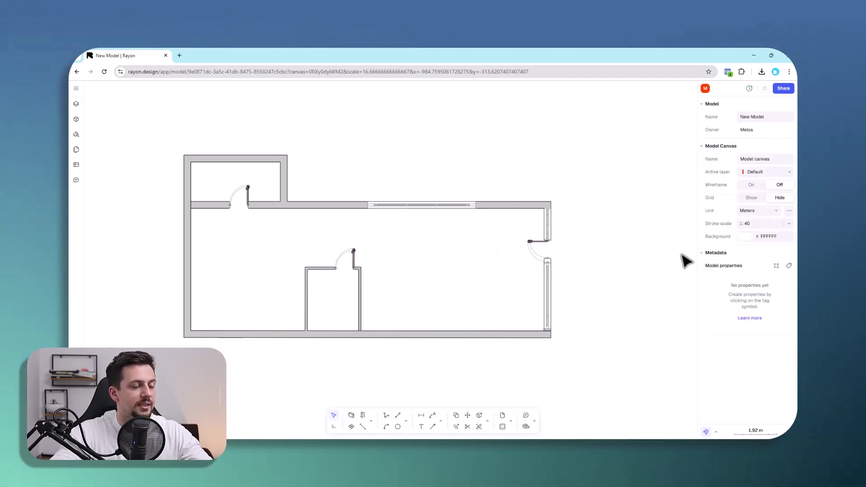
- Stretch the upper room's door to the traced door's outline, about 0.9 m wide and 0.91 m deep
{"action": "scroll", "coordinate": [255, 175], "scroll_direction": "up", "scroll_amount": 10}
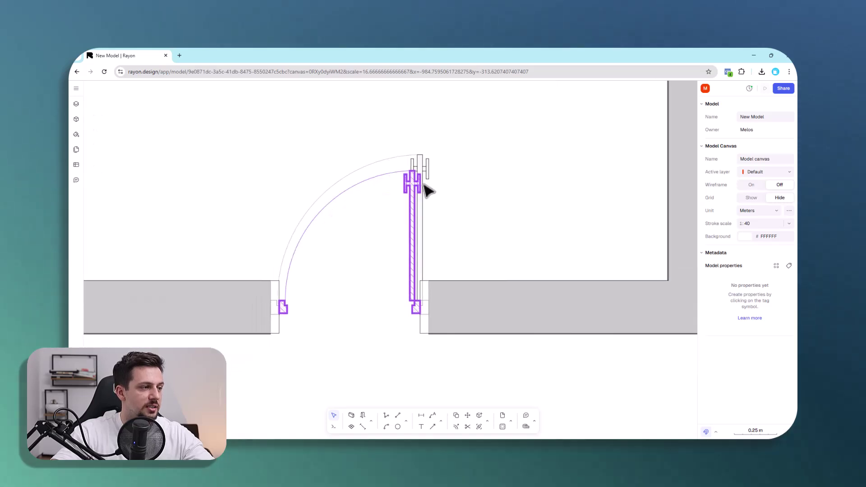
{"action": "left_click", "coordinate": [412, 212]}
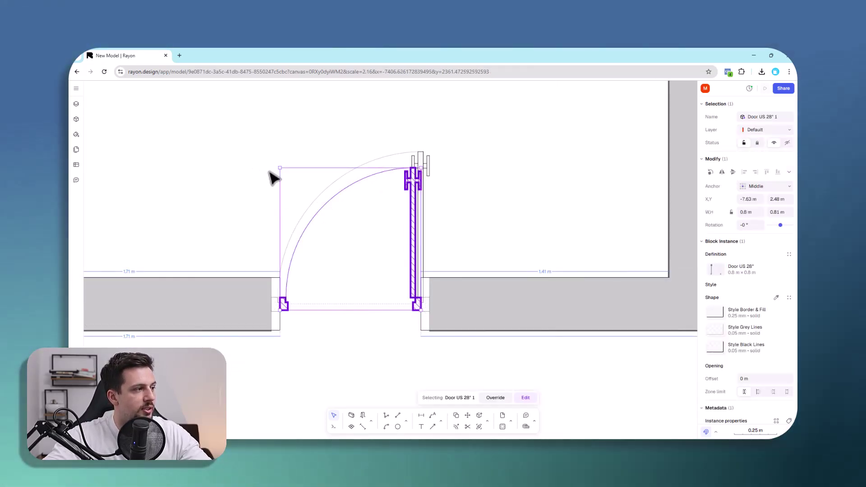
{"action": "left_click_drag", "start_coordinate": [388, 168], "coordinate": [387, 149]}
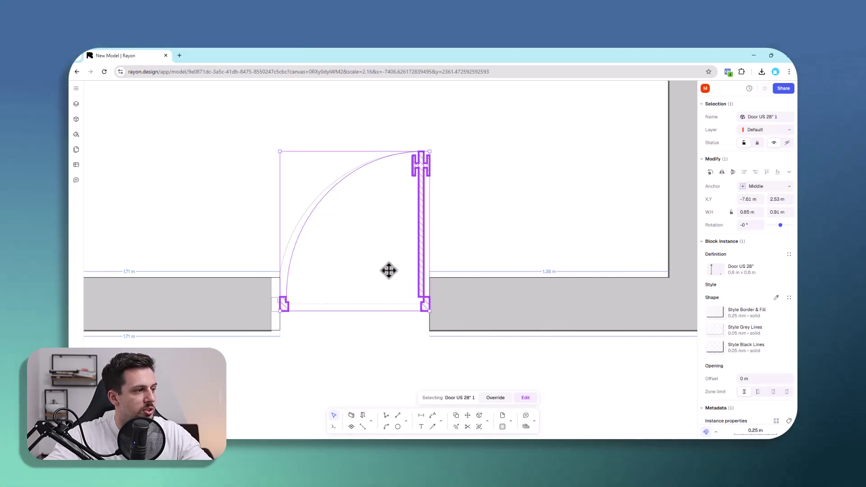
{"action": "left_click_drag", "start_coordinate": [279, 273], "coordinate": [270, 273]}
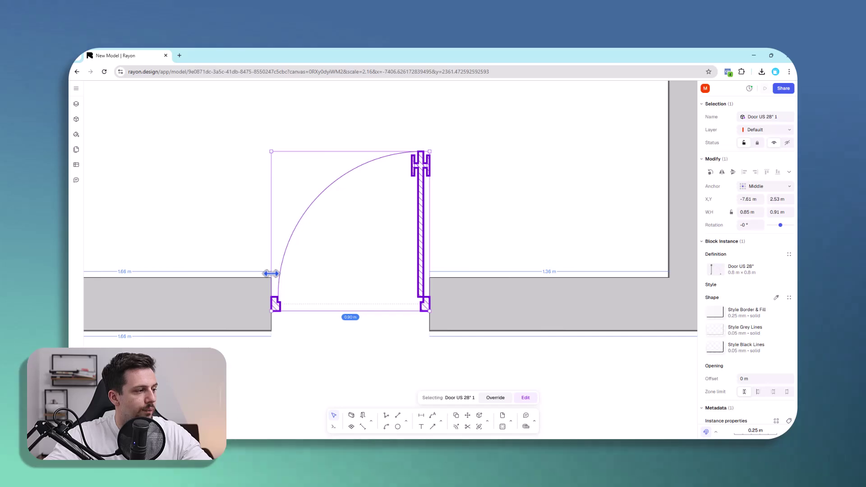
- Stretch the right exterior wall's door to match the traced door, about 0.98 m wide and 0.91 m deep
{"action": "scroll", "coordinate": [302, 203], "scroll_direction": "down", "scroll_amount": 10}
{"action": "left_click", "coordinate": [505, 230]}
{"action": "scroll", "coordinate": [422, 211], "scroll_direction": "up", "scroll_amount": 7}
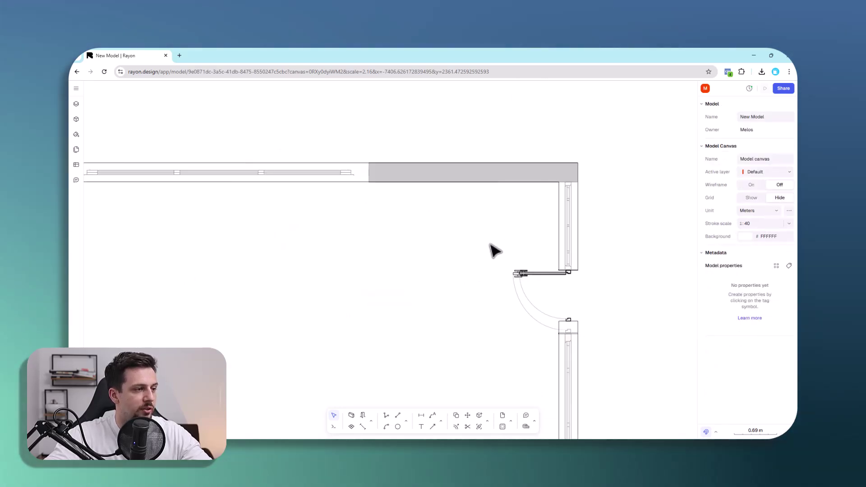
{"action": "left_click", "coordinate": [555, 279]}
{"action": "scroll", "coordinate": [566, 325], "scroll_direction": "up", "scroll_amount": 5}
{"action": "left_click_drag", "start_coordinate": [498, 294], "coordinate": [509, 328]}
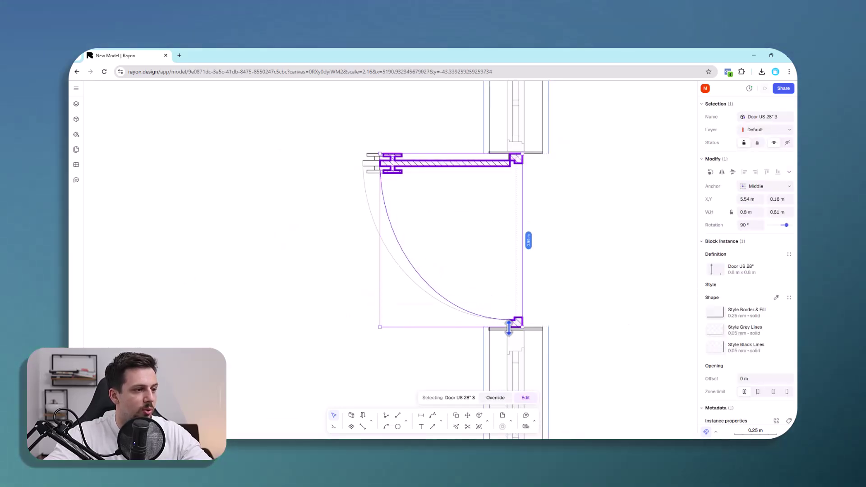
{"action": "left_click_drag", "start_coordinate": [380, 197], "coordinate": [363, 196]}
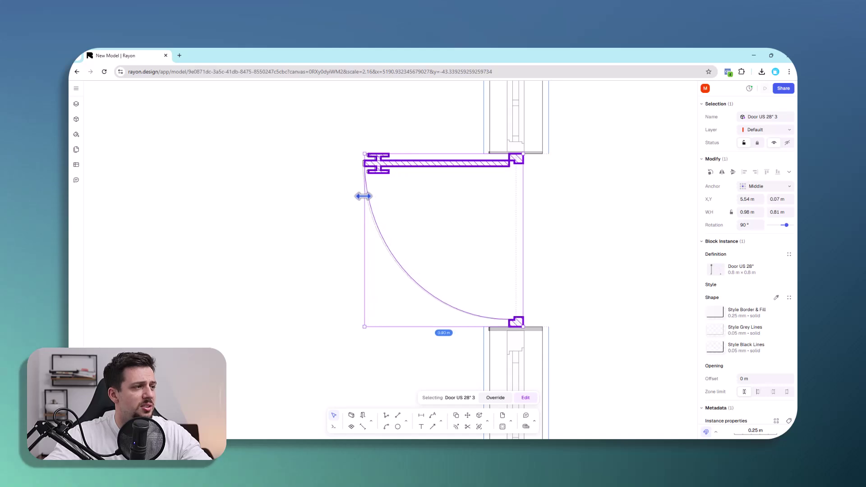
- Stretch the small interior room's door to match the traced door and fill its opening
{"action": "scroll", "coordinate": [603, 208], "scroll_direction": "down", "scroll_amount": 8}
{"action": "scroll", "coordinate": [226, 225], "scroll_direction": "up", "scroll_amount": 8}
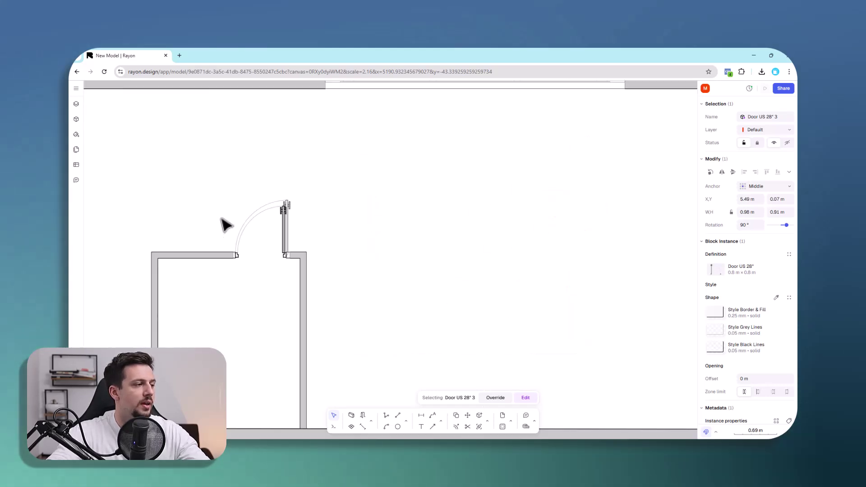
{"action": "left_click", "coordinate": [248, 225]}
{"action": "left_click", "coordinate": [229, 270]}
{"action": "scroll", "coordinate": [226, 244], "scroll_direction": "up", "scroll_amount": 5}
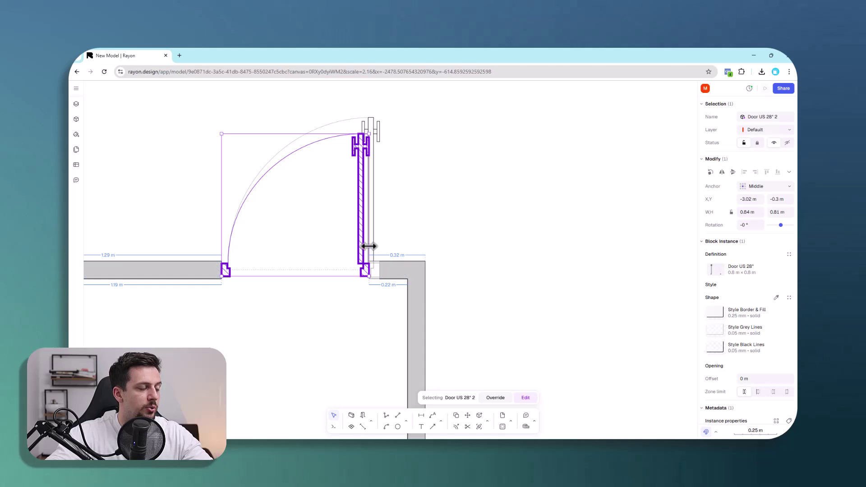
{"action": "left_click_drag", "start_coordinate": [369, 246], "coordinate": [380, 246]}
{"action": "left_click", "coordinate": [604, 180]}
- Start a new wall opening and choose the Window 1000 block from the Suggested openings library
{"action": "scroll", "coordinate": [604, 180], "scroll_direction": "down", "scroll_amount": 8}
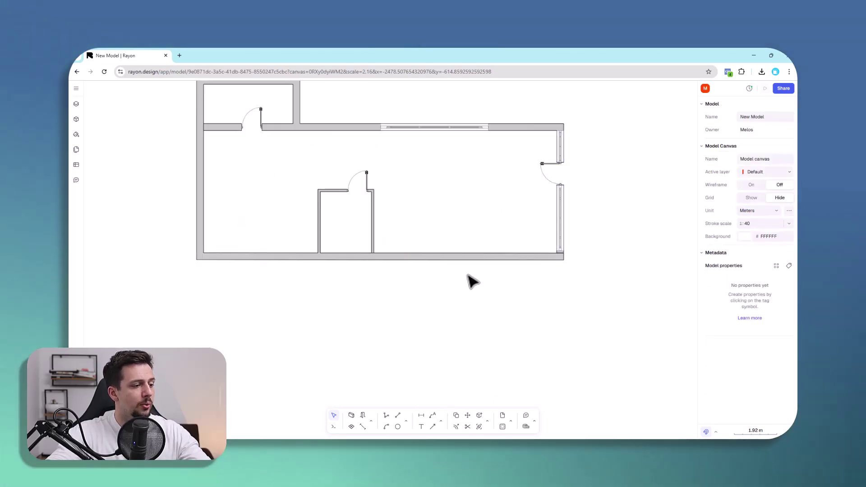
{"action": "middle_click_drag", "start_coordinate": [467, 275], "coordinate": [449, 338]}
{"action": "left_click", "coordinate": [363, 416]}
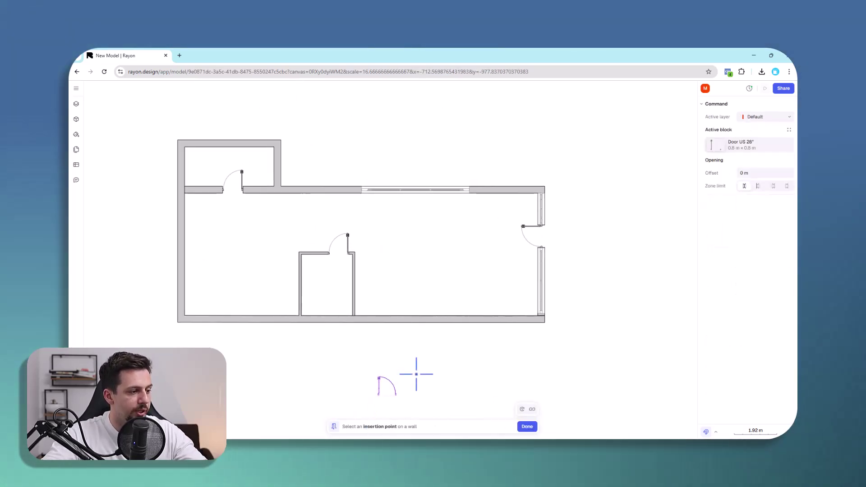
{"action": "left_click", "coordinate": [757, 155]}
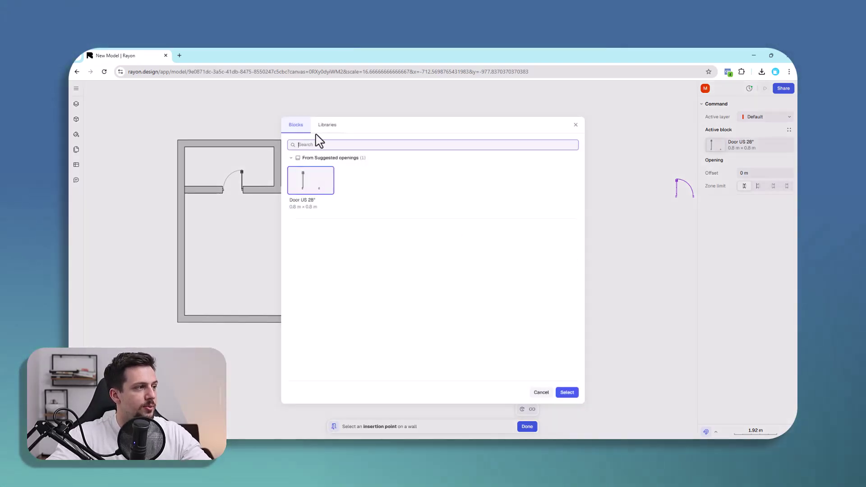
{"action": "type", "text": "window"}
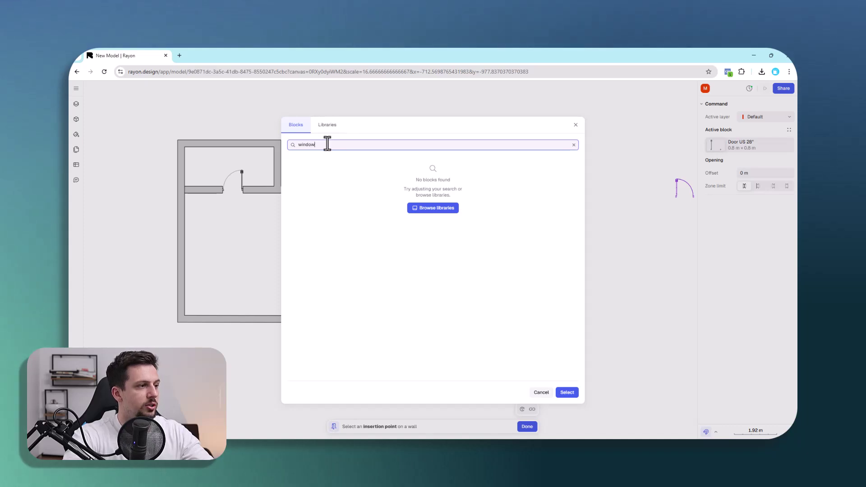
{"action": "left_click", "coordinate": [442, 208]}
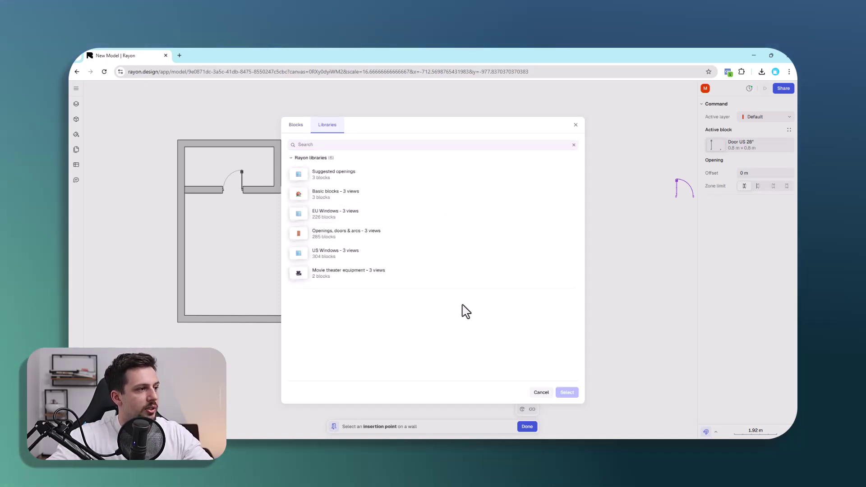
{"action": "left_click", "coordinate": [365, 177]}
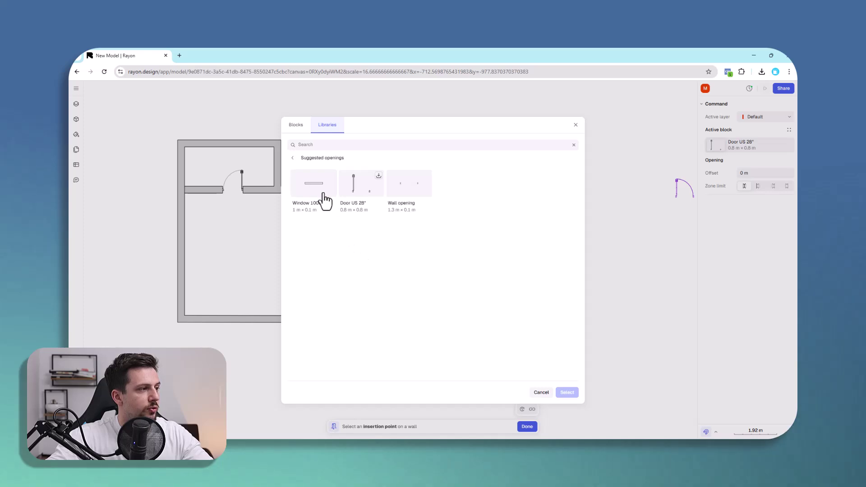
{"action": "left_click", "coordinate": [314, 184]}
{"action": "left_click", "coordinate": [567, 392]}
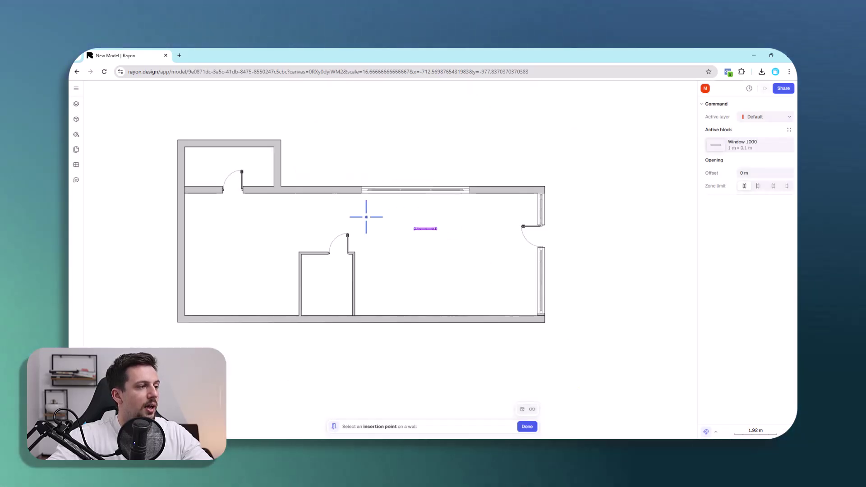
- Insert the Window 1000 block in the upper exterior wall and stretch it to about 1.74 m across the leftmost traced pane
{"action": "left_click", "coordinate": [380, 187]}
{"action": "scroll", "coordinate": [331, 198], "scroll_direction": "up", "scroll_amount": 5}
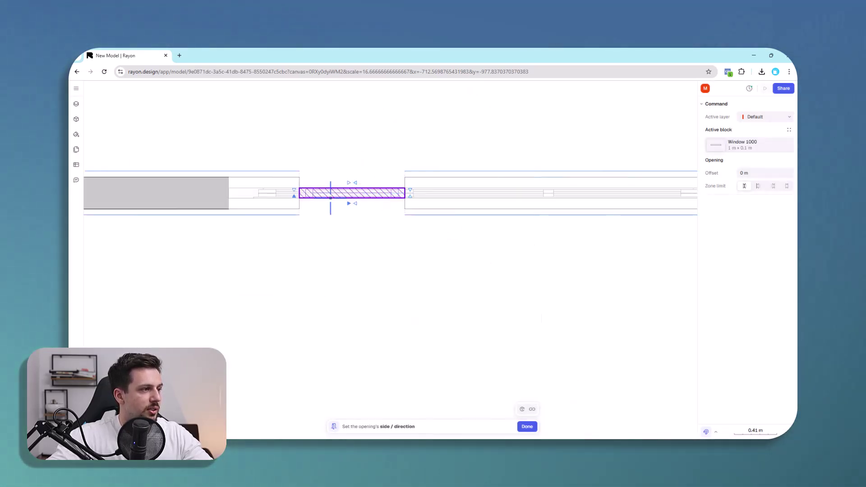
{"action": "left_click", "coordinate": [357, 156]}
{"action": "left_click", "coordinate": [301, 194]}
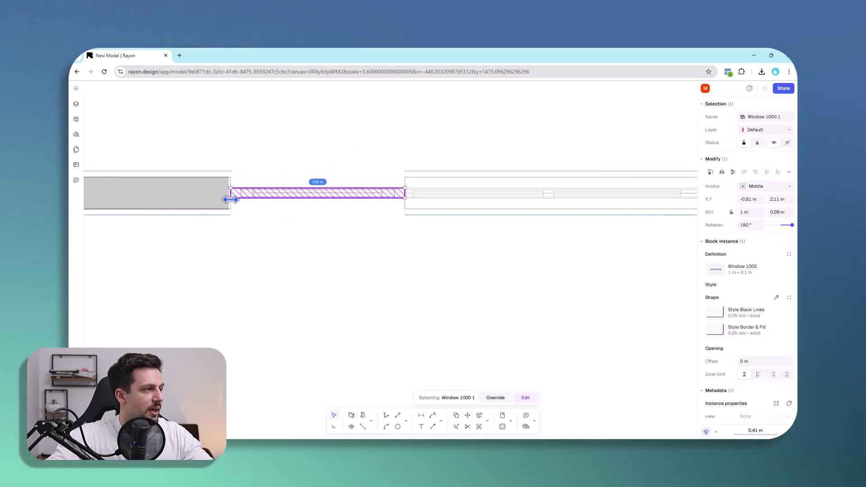
{"action": "left_click_drag", "start_coordinate": [231, 199], "coordinate": [229, 199]}
{"action": "scroll", "coordinate": [230, 199], "scroll_direction": "down", "scroll_amount": 1}
{"action": "scroll", "coordinate": [335, 197], "scroll_direction": "up", "scroll_amount": 2}
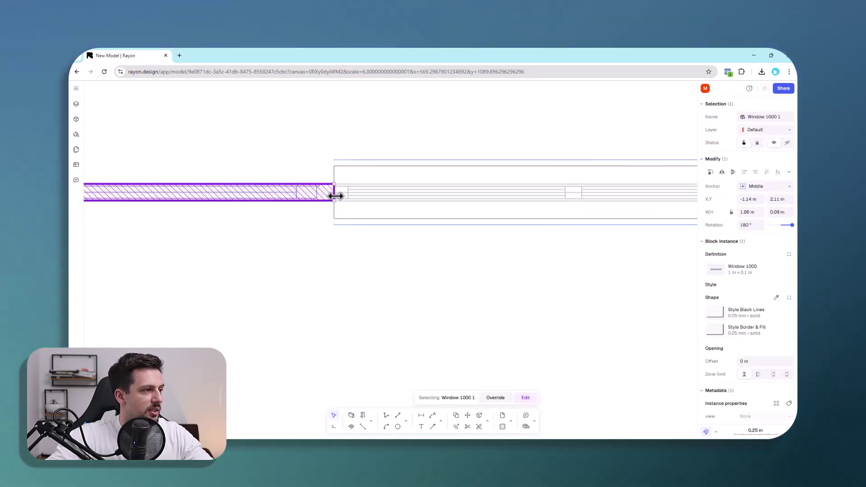
{"action": "left_click_drag", "start_coordinate": [335, 195], "coordinate": [377, 195]}
- Copy the window along the upper wall and fit the copies to the middle and right traced panes
{"action": "scroll", "coordinate": [350, 203], "scroll_direction": "down", "scroll_amount": 5}
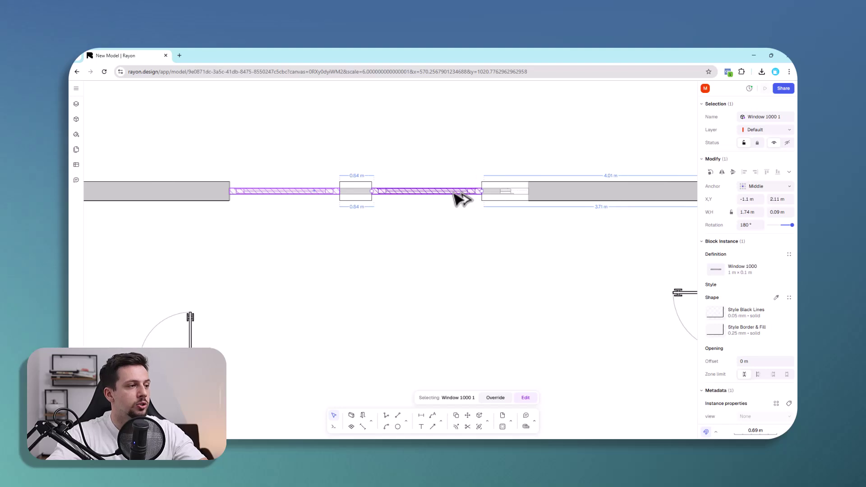
{"action": "left_click_drag", "start_coordinate": [434, 195], "coordinate": [485, 204]}
{"action": "left_click", "coordinate": [422, 219]}
{"action": "left_click", "coordinate": [424, 191]}
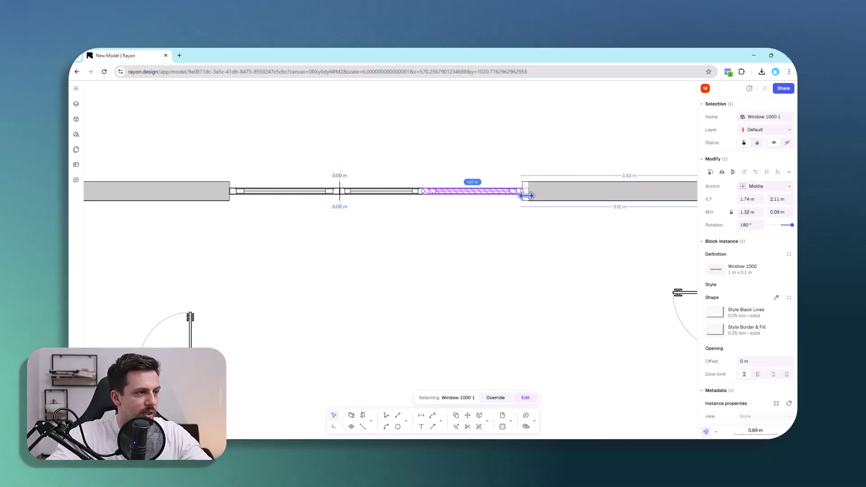
{"action": "left_click_drag", "start_coordinate": [527, 195], "coordinate": [527, 195]}
{"action": "left_click", "coordinate": [375, 212]}
{"action": "middle_click_drag", "start_coordinate": [427, 215], "coordinate": [511, 216]}
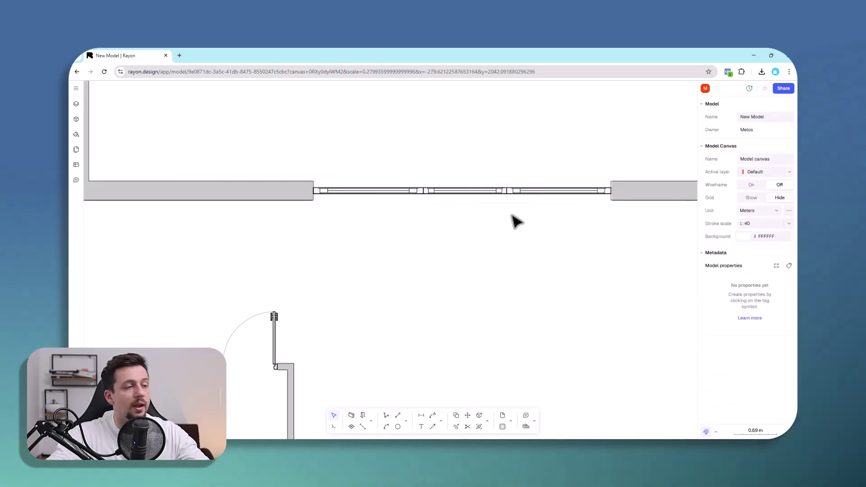
- Extend the lower end of the right exterior wall to meet the bottom wall at the corner
{"action": "scroll", "coordinate": [537, 162], "scroll_direction": "down", "scroll_amount": 5, "text": "ctrl"}
{"action": "scroll", "coordinate": [547, 205], "scroll_direction": "up", "scroll_amount": 5, "text": "ctrl"}
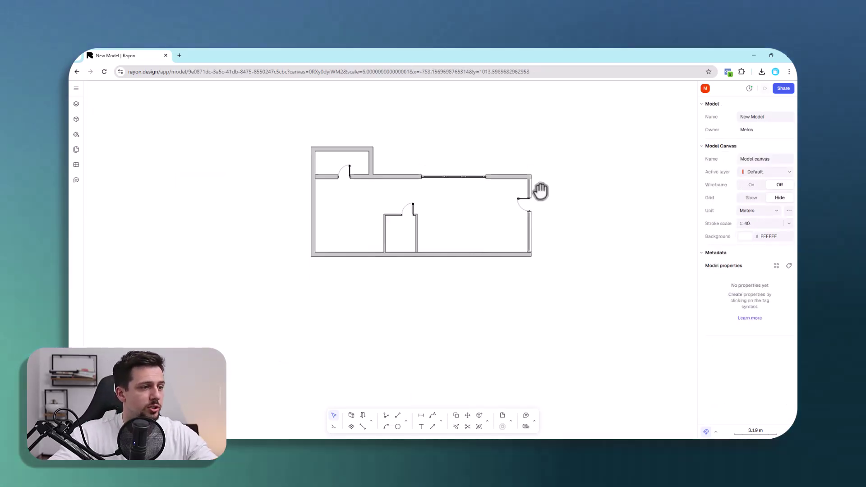
{"action": "scroll", "coordinate": [580, 184], "scroll_direction": "down", "scroll_amount": 3, "text": "ctrl"}
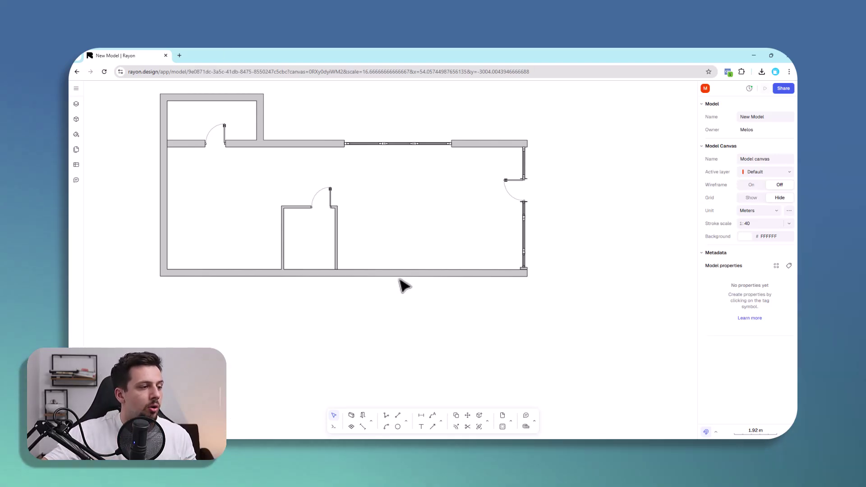
{"action": "scroll", "coordinate": [530, 259], "scroll_direction": "up", "scroll_amount": 10, "text": "ctrl"}
{"action": "left_click", "coordinate": [535, 275]}
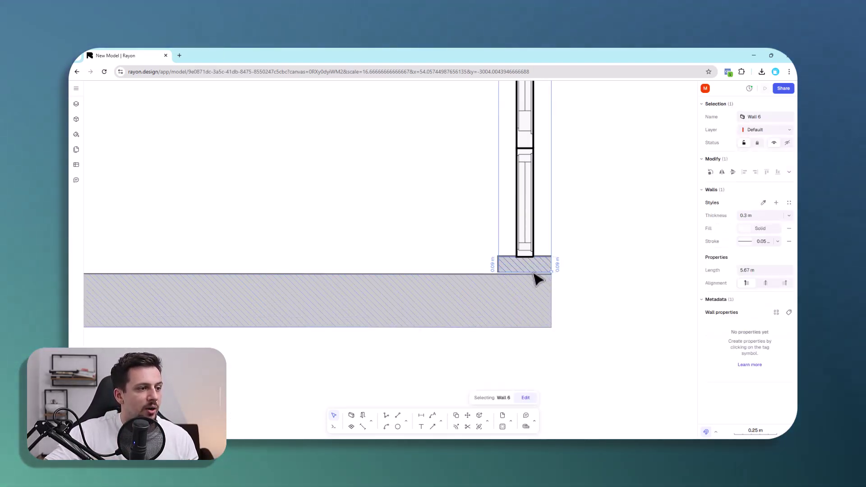
{"action": "left_click_drag", "start_coordinate": [551, 272], "coordinate": [552, 280]}
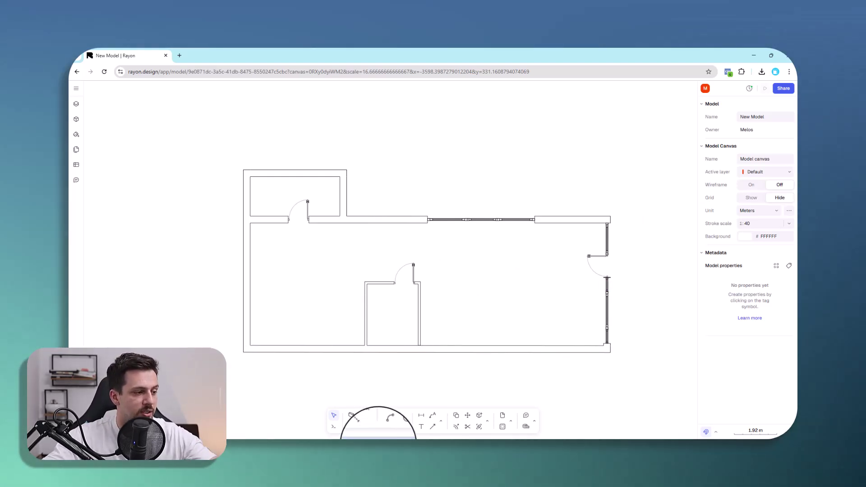
- Create a zone in the upper room and inspect its name and area label
{"action": "left_click", "coordinate": [351, 428]}
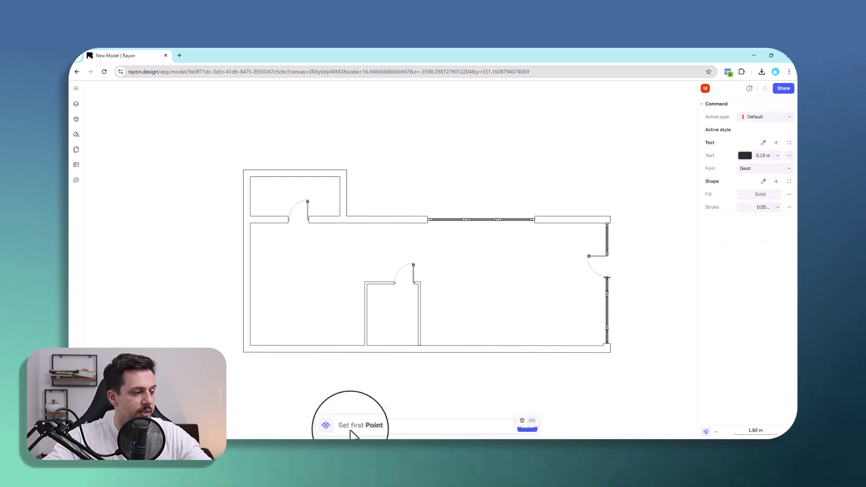
{"action": "left_click", "coordinate": [308, 194]}
{"action": "scroll", "coordinate": [301, 193], "scroll_direction": "up", "scroll_amount": 5}
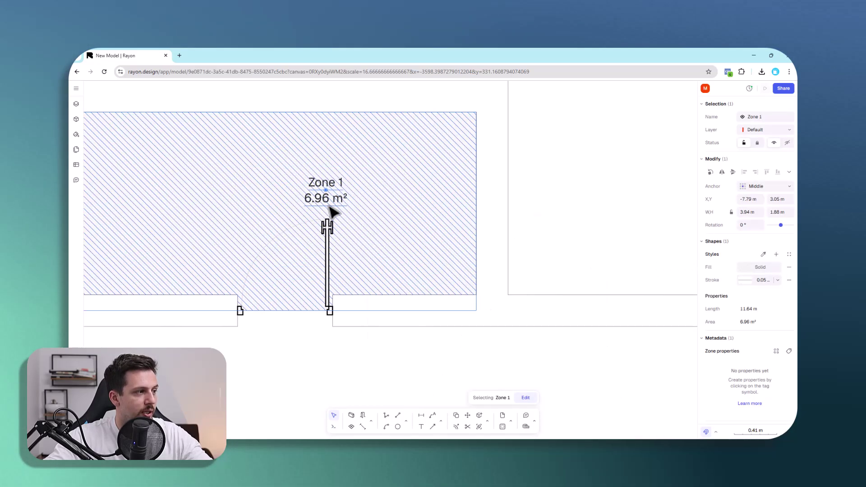
{"action": "scroll", "coordinate": [328, 177], "scroll_direction": "down", "scroll_amount": 5}
{"action": "scroll", "coordinate": [436, 311], "scroll_direction": "up", "scroll_amount": 5}
{"action": "left_click", "coordinate": [461, 365]}
{"action": "scroll", "coordinate": [446, 330], "scroll_direction": "down", "scroll_amount": 4}
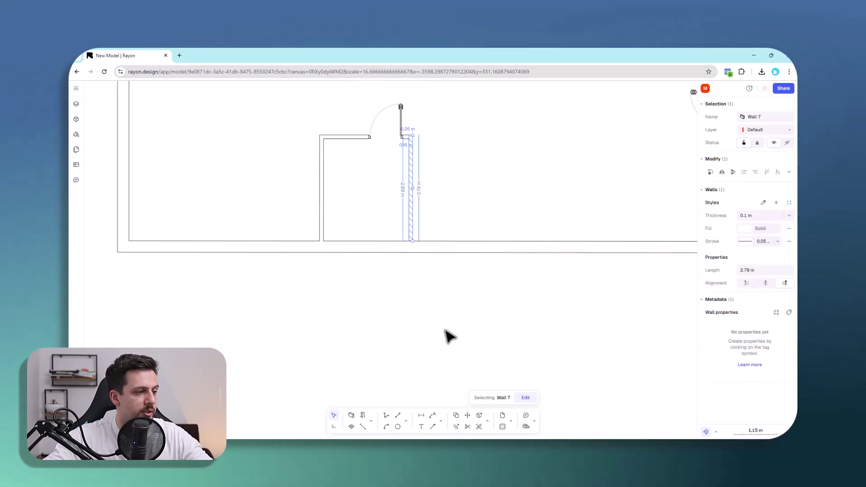
{"action": "scroll", "coordinate": [423, 283], "scroll_direction": "up", "scroll_amount": 4}
{"action": "scroll", "coordinate": [390, 170], "scroll_direction": "down", "scroll_amount": 6}
- Create zones in the large main room and in the small interior room
{"action": "left_click", "coordinate": [351, 427]}
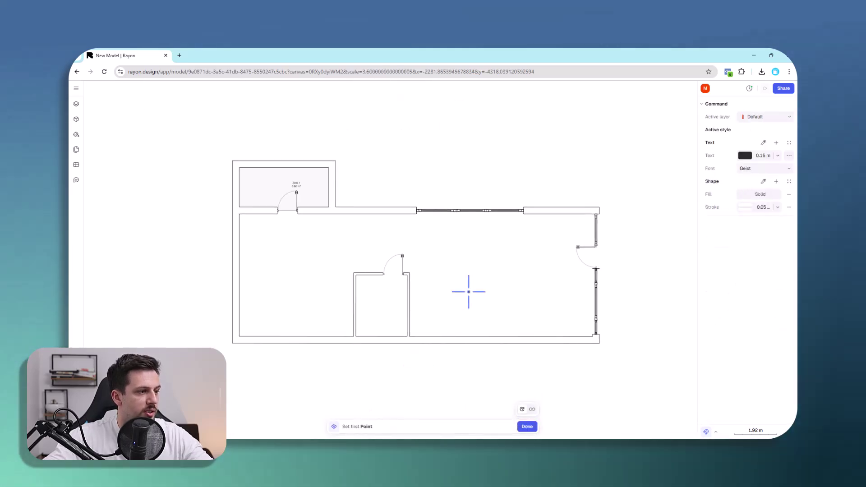
{"action": "left_click", "coordinate": [468, 290]}
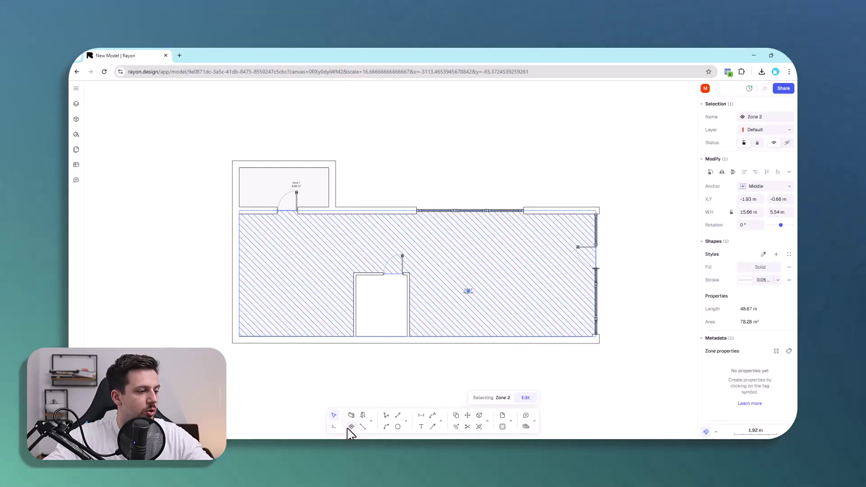
{"action": "left_click", "coordinate": [351, 427]}
{"action": "left_click", "coordinate": [372, 310]}
- Change the main room zone's fill from a solid colour to the Ceramic Large.png texture
{"action": "left_click", "coordinate": [558, 368]}
{"action": "middle_click_drag", "start_coordinate": [558, 368], "coordinate": [569, 368]}
{"action": "left_click", "coordinate": [559, 306]}
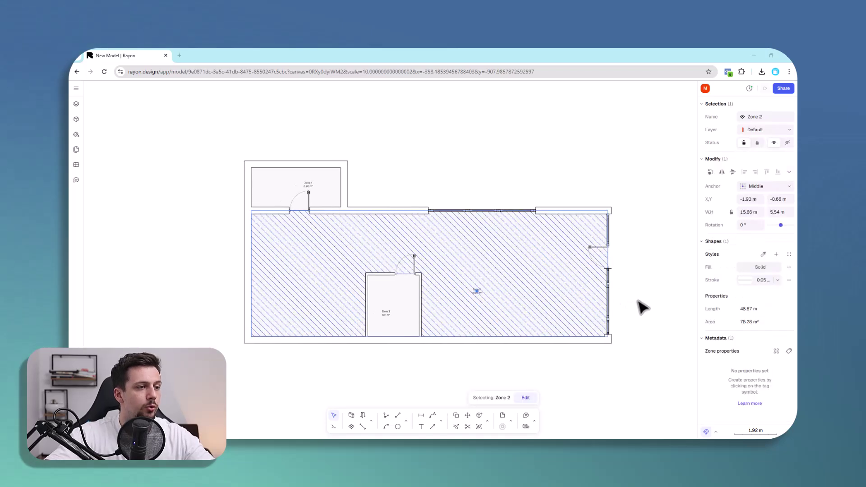
{"action": "left_click", "coordinate": [638, 301]}
{"action": "left_click", "coordinate": [535, 270]}
{"action": "scroll", "coordinate": [572, 301], "scroll_direction": "up", "scroll_amount": 3}
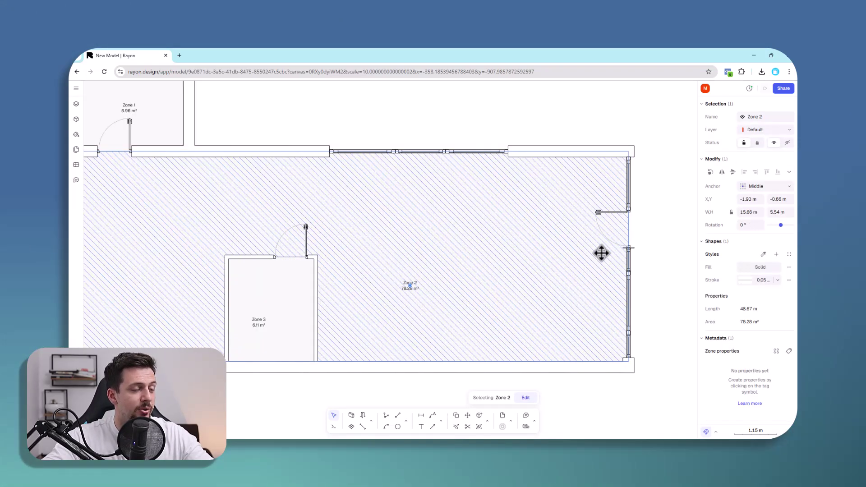
{"action": "left_click", "coordinate": [761, 267]}
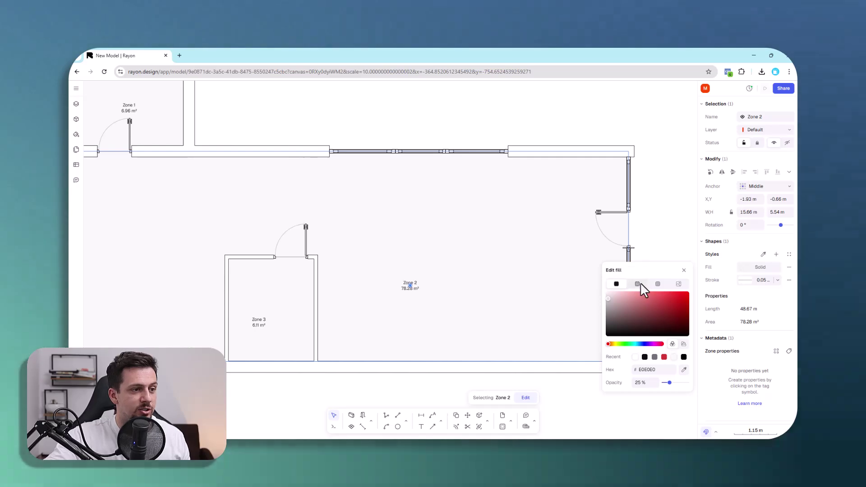
{"action": "left_click", "coordinate": [638, 284]}
{"action": "key", "text": "shift+1"}
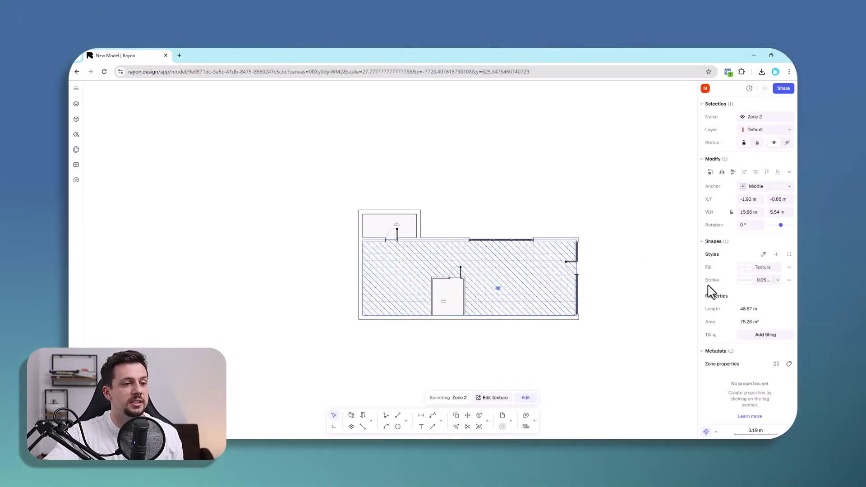
- Set the main room zone's fill to a hatch with the Square Herringbone wood pattern
{"action": "left_click", "coordinate": [742, 270]}
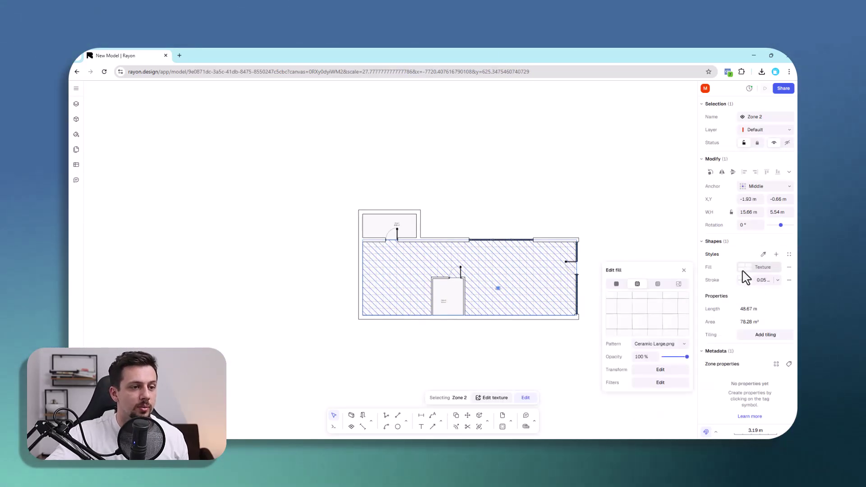
{"action": "left_click", "coordinate": [657, 283]}
{"action": "left_click", "coordinate": [659, 344]}
{"action": "scroll", "coordinate": [660, 298], "scroll_direction": "down", "scroll_amount": 2}
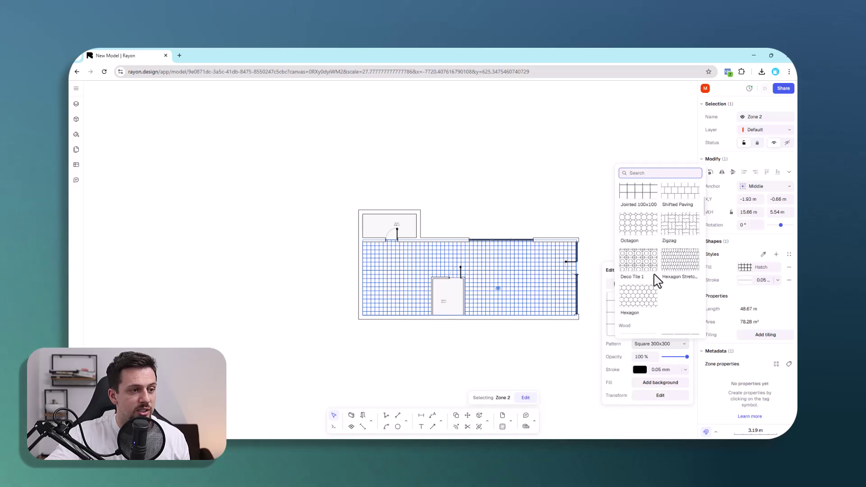
{"action": "scroll", "coordinate": [655, 275], "scroll_direction": "down", "scroll_amount": 5}
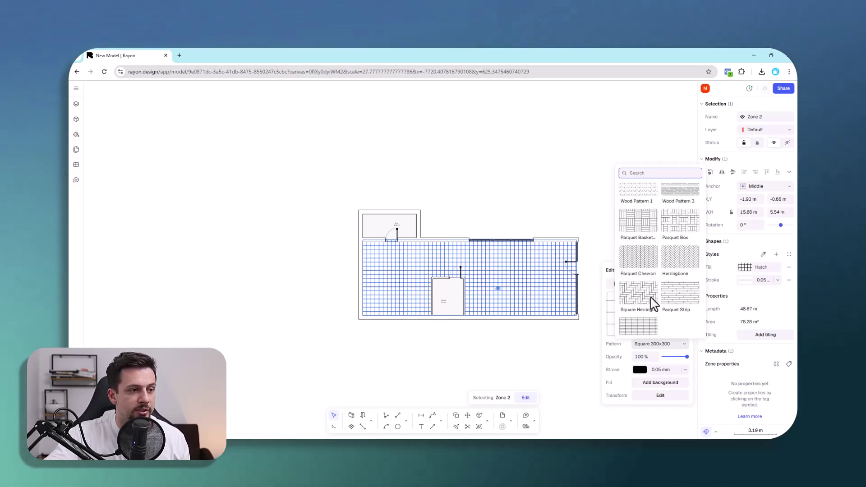
{"action": "scroll", "coordinate": [652, 293], "scroll_direction": "down", "scroll_amount": 1}
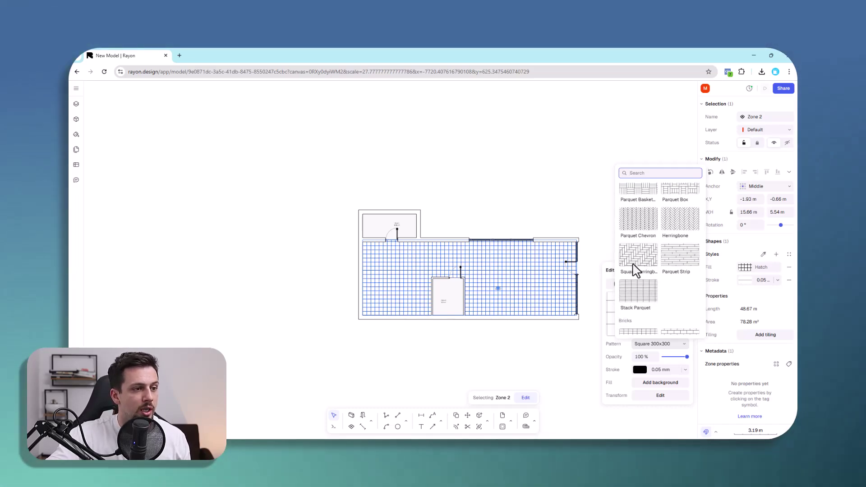
{"action": "left_click", "coordinate": [634, 266]}
- Try the herringbone hatch at a scale of 1.8 and settle on a scale of 1.3
{"action": "scroll", "coordinate": [548, 286], "scroll_direction": "up", "scroll_amount": 3}
{"action": "middle_click_drag", "start_coordinate": [548, 286], "coordinate": [555, 311]}
{"action": "scroll", "coordinate": [555, 312], "scroll_direction": "down", "scroll_amount": 1}
{"action": "left_click", "coordinate": [660, 395]}
{"action": "left_click", "coordinate": [544, 401]}
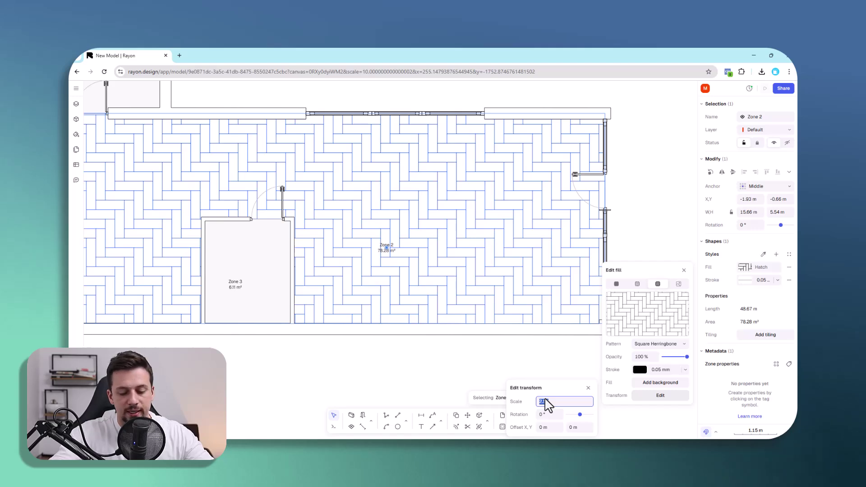
{"action": "type", "text": "1.8"}
{"action": "key", "text": "Return"}
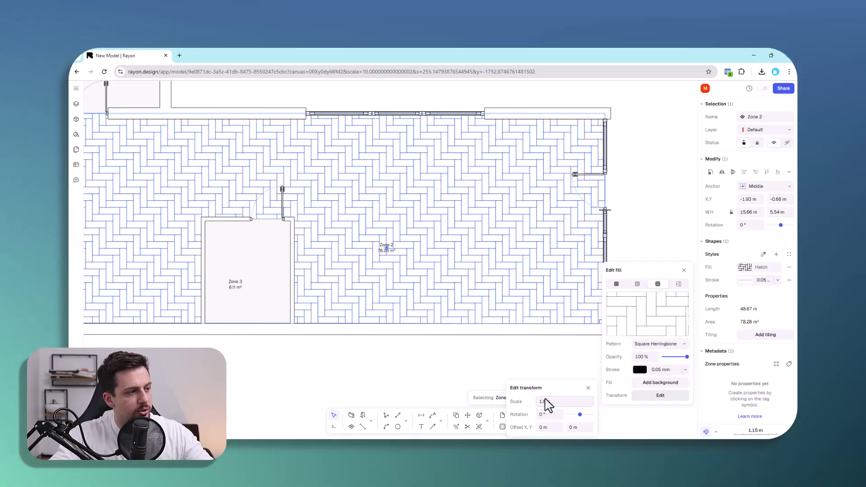
{"action": "left_click", "coordinate": [542, 401]}
{"action": "type", "text": "1.3"}
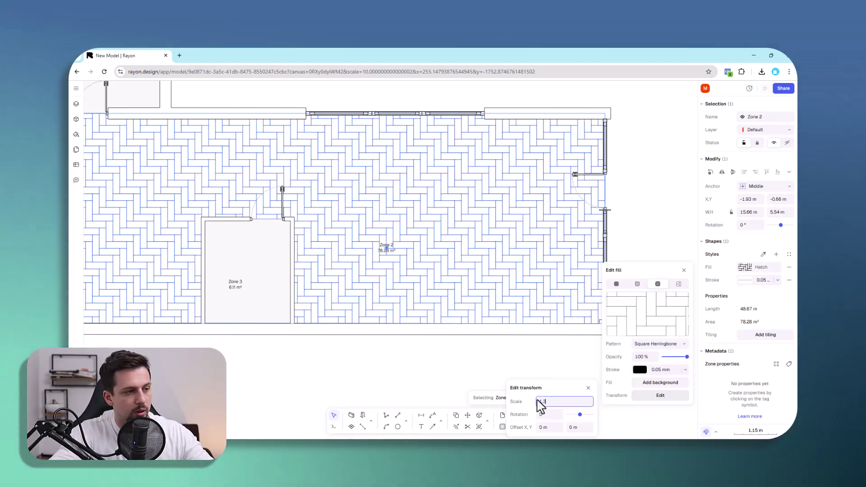
{"action": "key", "text": "Return"}
- Add a background to the main room's herringbone hatch and set its colour to beige E9D4B4
{"action": "scroll", "coordinate": [547, 193], "scroll_direction": "down", "scroll_amount": 5}
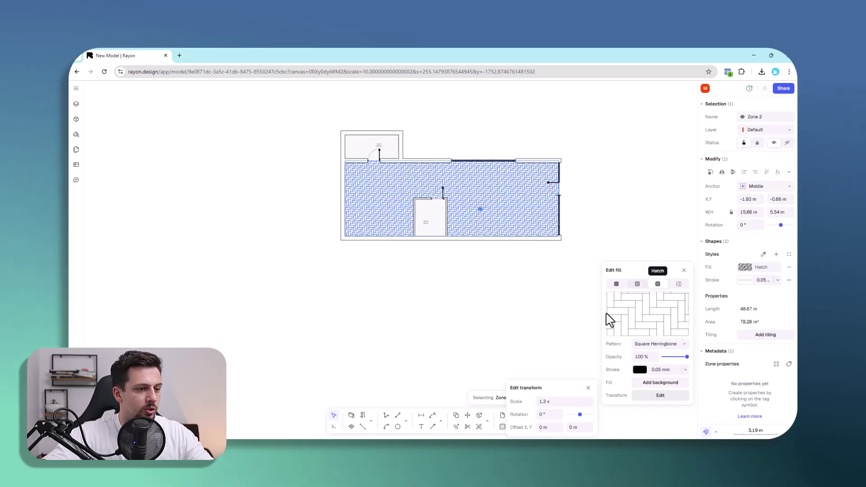
{"action": "left_click", "coordinate": [646, 382]}
{"action": "scroll", "coordinate": [498, 207], "scroll_direction": "up", "scroll_amount": 5}
{"action": "middle_click_drag", "start_coordinate": [549, 195], "coordinate": [548, 263]}
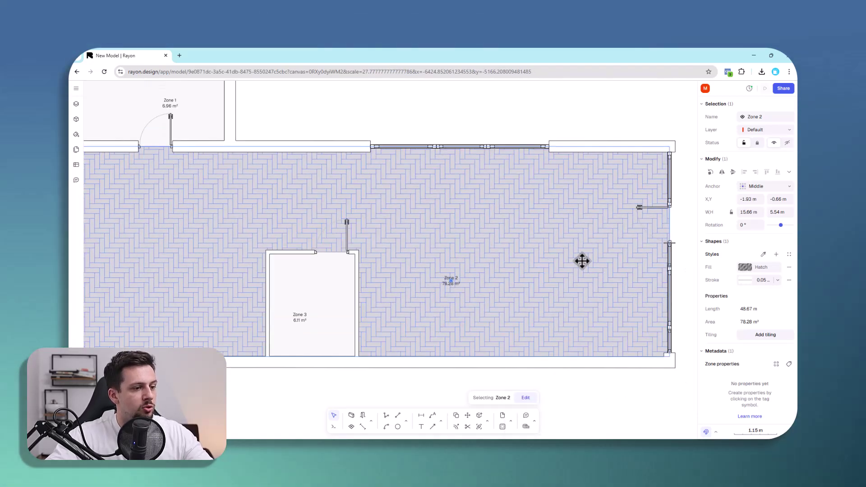
{"action": "left_click", "coordinate": [764, 268]}
{"action": "left_click", "coordinate": [635, 384]}
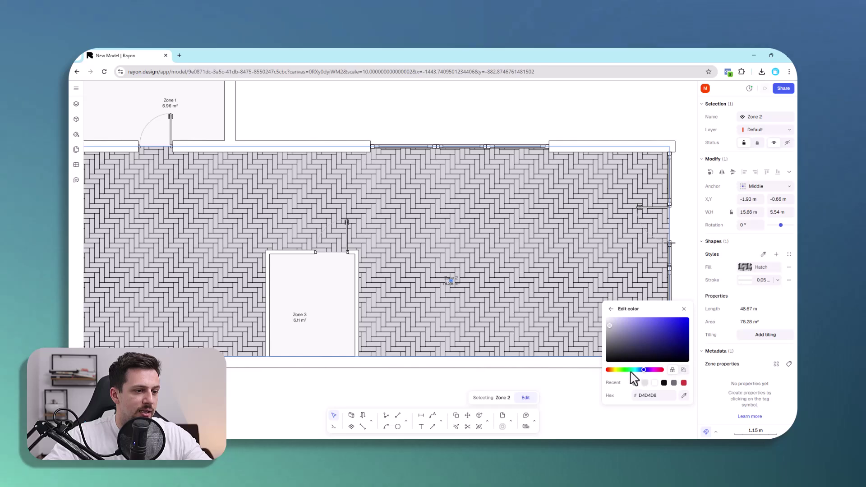
{"action": "left_click", "coordinate": [683, 370]}
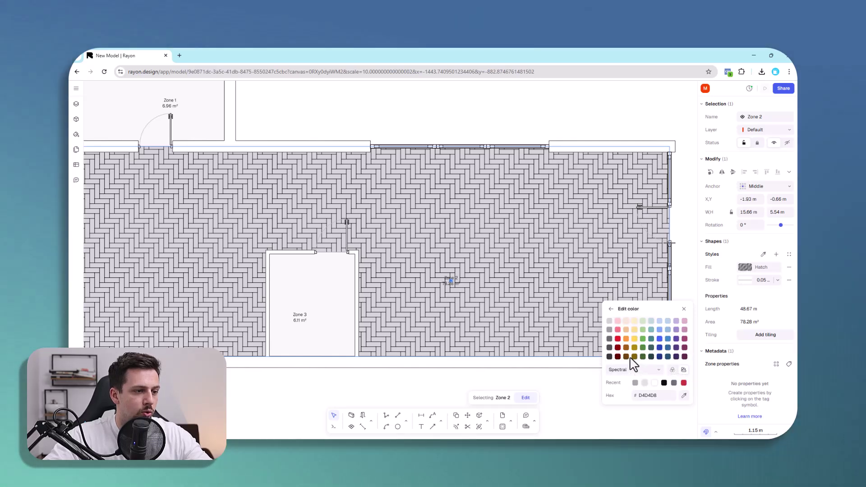
{"action": "left_click", "coordinate": [611, 310]}
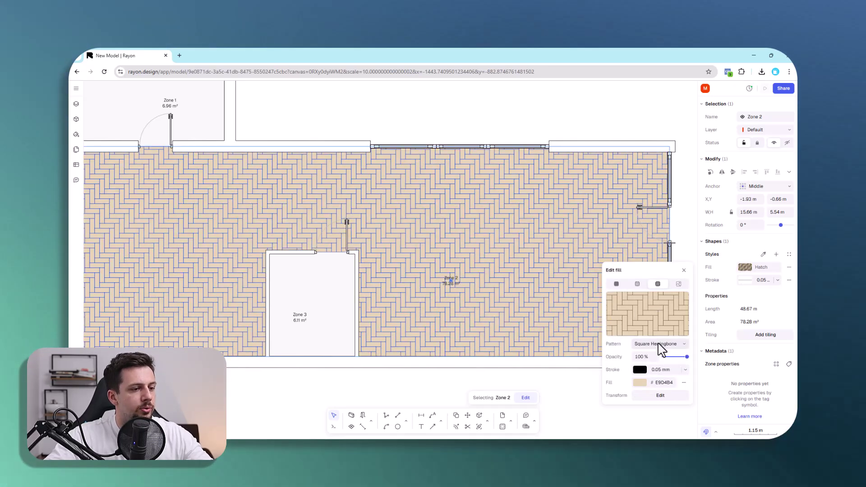
- Set the herringbone hatch's stroke colour to dark brown 532709
{"action": "left_click", "coordinate": [643, 369]}
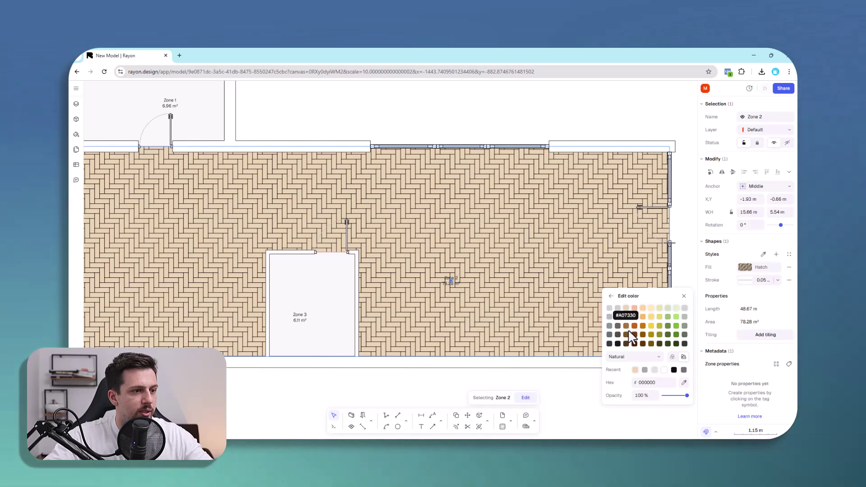
{"action": "left_click", "coordinate": [626, 325]}
{"action": "left_click", "coordinate": [626, 334]}
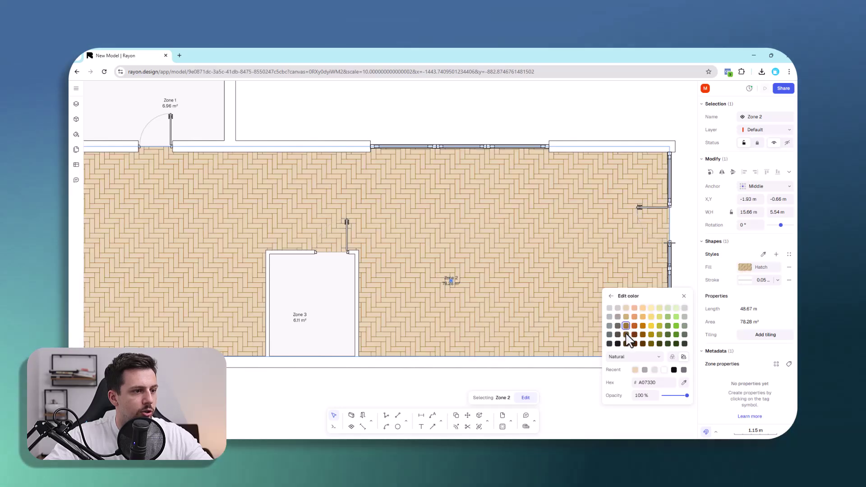
{"action": "left_click", "coordinate": [634, 344]}
{"action": "scroll", "coordinate": [480, 261], "scroll_direction": "down", "scroll_amount": 5}
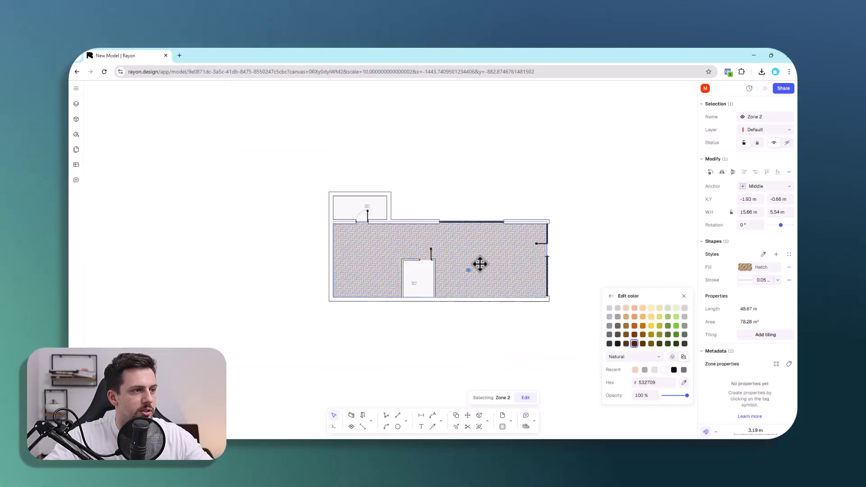
{"action": "left_click", "coordinate": [550, 286]}
{"action": "scroll", "coordinate": [551, 286], "scroll_direction": "up", "scroll_amount": 3}
- Lower the opacity of the main room zone's herringbone fill to 58%
{"action": "left_click", "coordinate": [486, 280]}
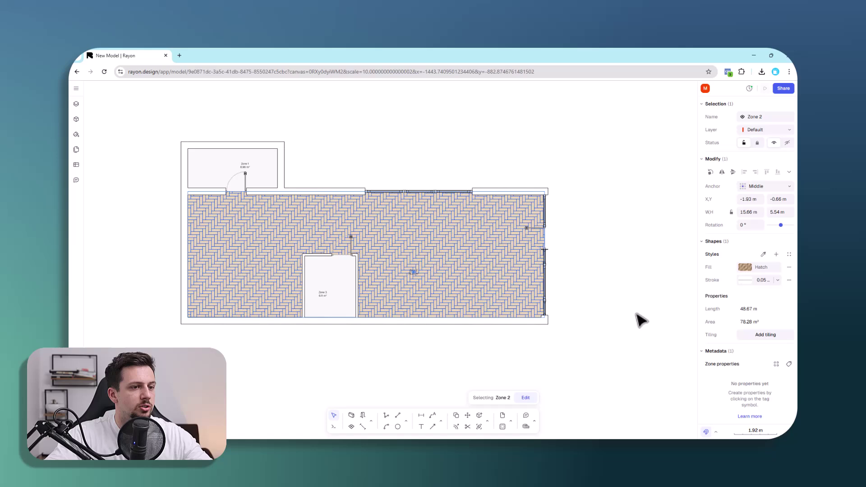
{"action": "left_click", "coordinate": [759, 268]}
{"action": "scroll", "coordinate": [464, 280], "scroll_direction": "up", "scroll_amount": 3}
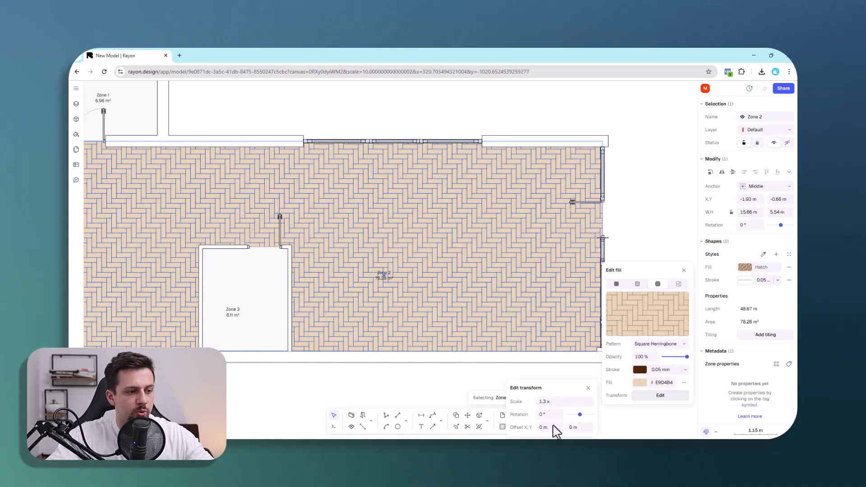
{"action": "left_click", "coordinate": [676, 357]}
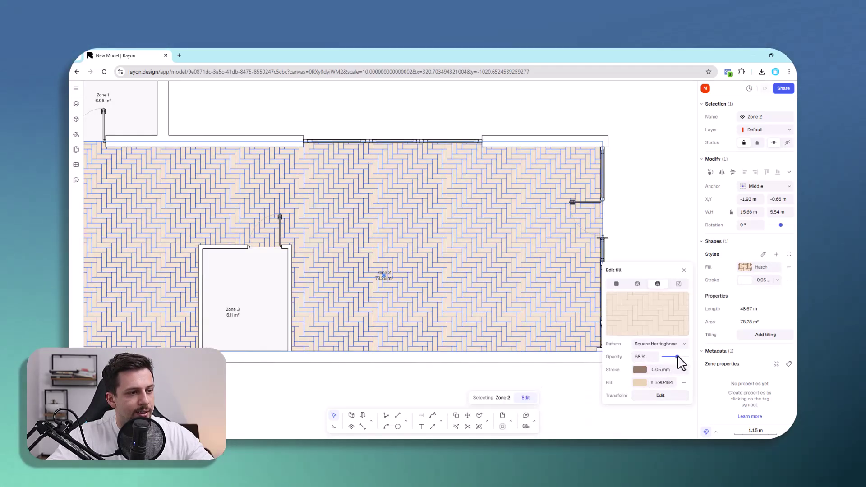
{"action": "left_click", "coordinate": [663, 234]}
{"action": "scroll", "coordinate": [643, 300], "scroll_direction": "down", "scroll_amount": 3}
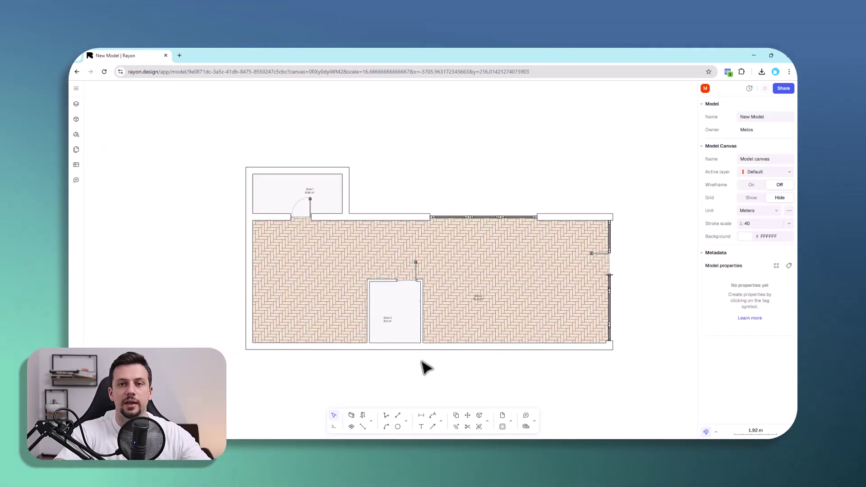
- Fill the zones of the upper room and the small interior room with the Square 300x300 hatch
{"action": "left_click", "coordinate": [412, 321]}
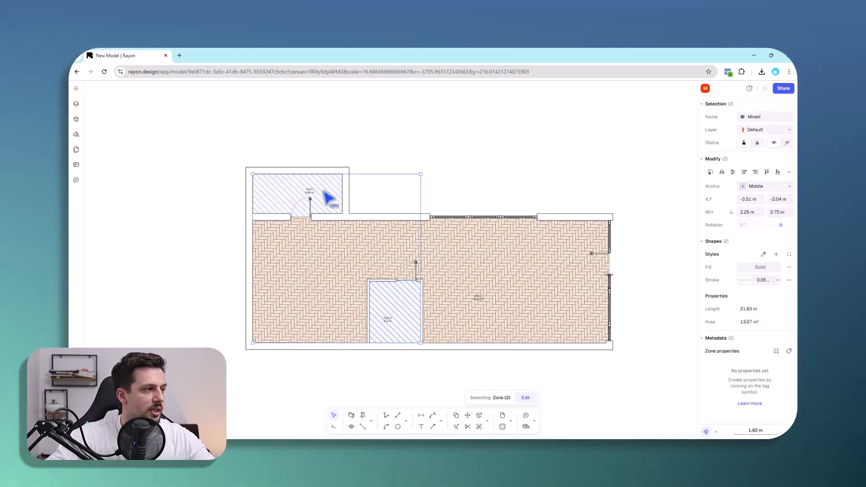
{"action": "left_click", "coordinate": [752, 272]}
{"action": "left_click", "coordinate": [657, 284]}
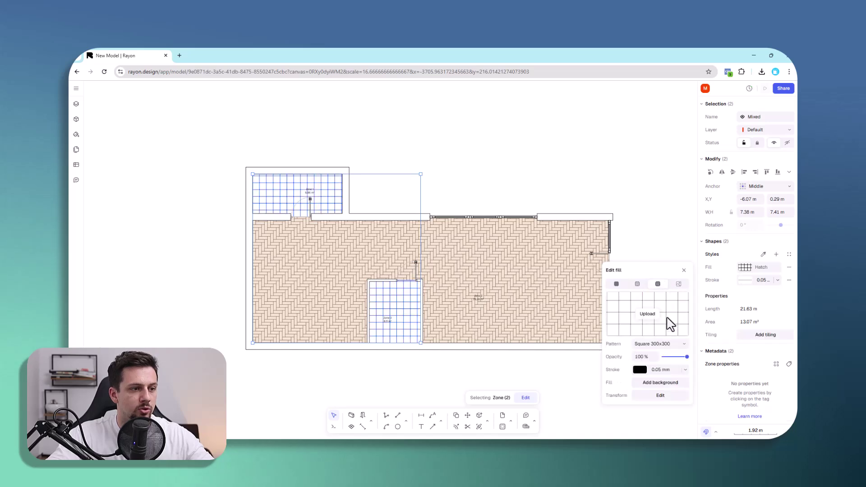
{"action": "left_click", "coordinate": [660, 345]}
{"action": "left_click", "coordinate": [658, 345]}
{"action": "scroll", "coordinate": [416, 139], "scroll_direction": "up", "scroll_amount": 3}
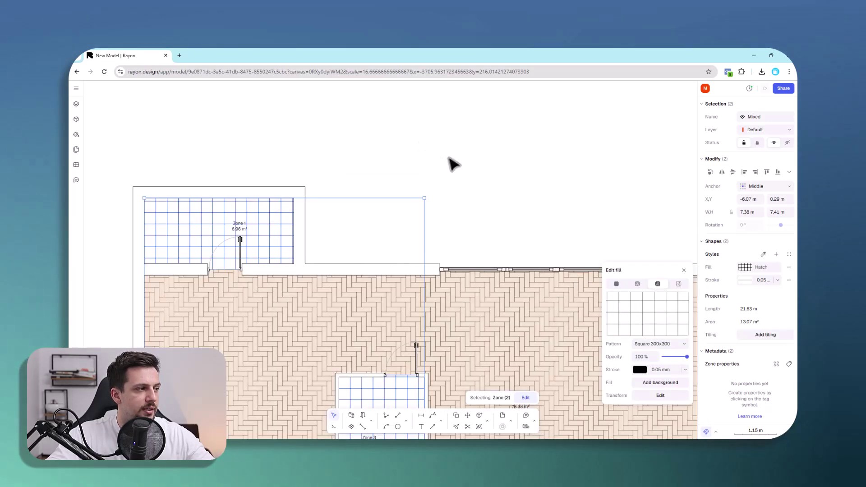
- Set the square tile hatch's scale to 1.5 for both the upper room and interior room zones
{"action": "left_click", "coordinate": [448, 160]}
{"action": "left_click", "coordinate": [284, 229]}
{"action": "scroll", "coordinate": [405, 137], "scroll_direction": "down", "scroll_amount": 5}
{"action": "scroll", "coordinate": [409, 237], "scroll_direction": "up", "scroll_amount": 7}
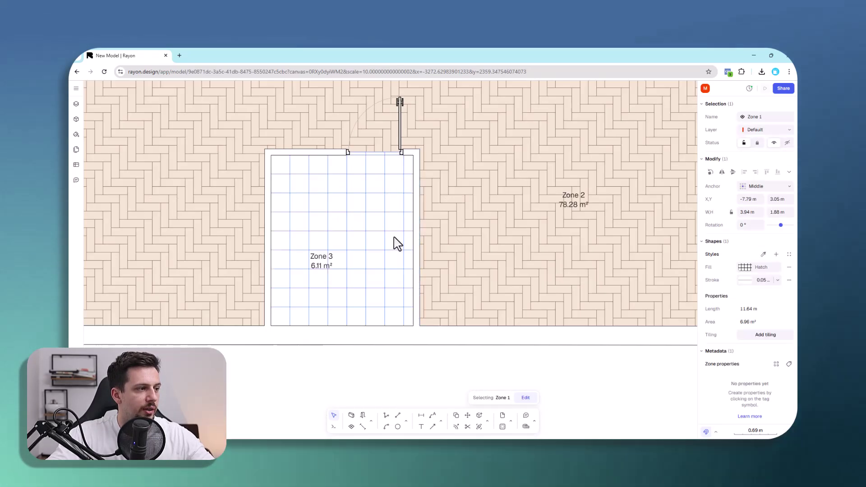
{"action": "left_click", "coordinate": [394, 237], "text": "shift"}
{"action": "left_click", "coordinate": [752, 270]}
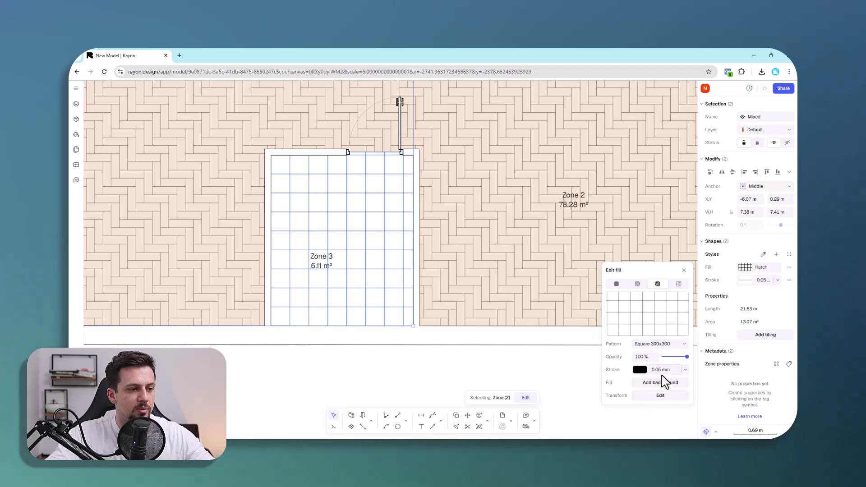
{"action": "left_click", "coordinate": [670, 396]}
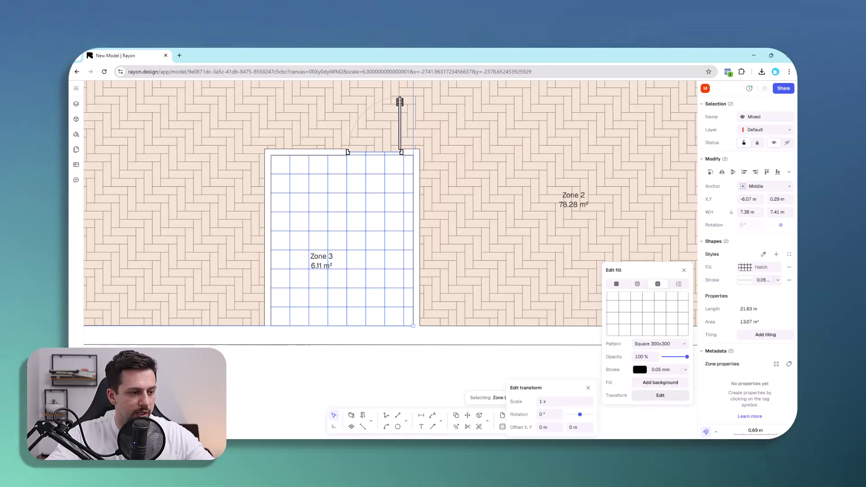
{"action": "type", "text": "1.5"}
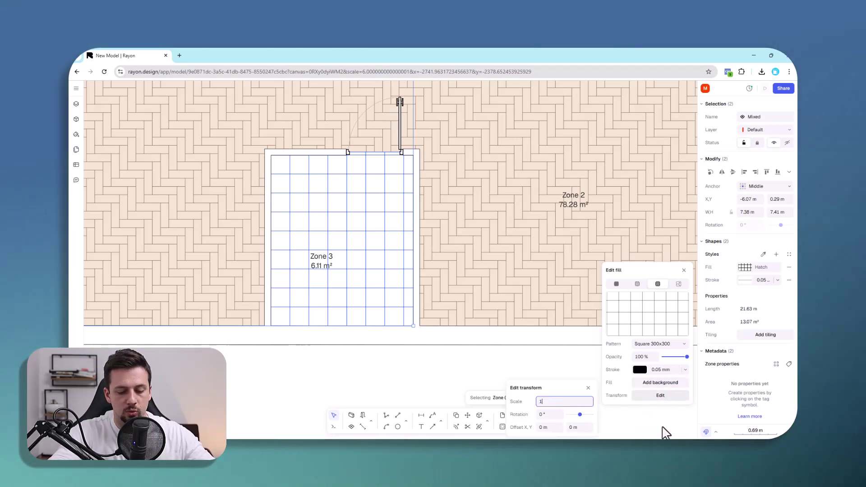
{"action": "key", "text": "Return"}
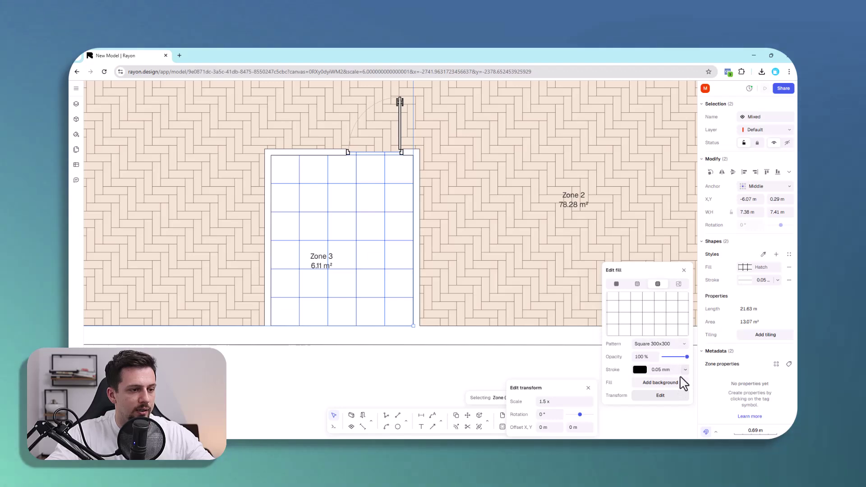
- Add a background to the two small zones' square tile hatch and change its stroke colour to grey
{"action": "left_click", "coordinate": [678, 383]}
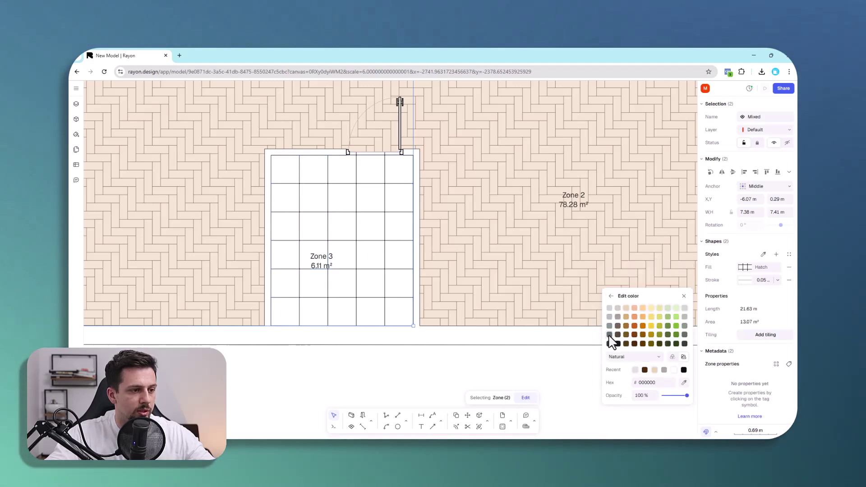
{"action": "left_click", "coordinate": [610, 334]}
{"action": "left_click", "coordinate": [555, 373]}
{"action": "scroll", "coordinate": [546, 311], "scroll_direction": "down", "scroll_amount": 3}
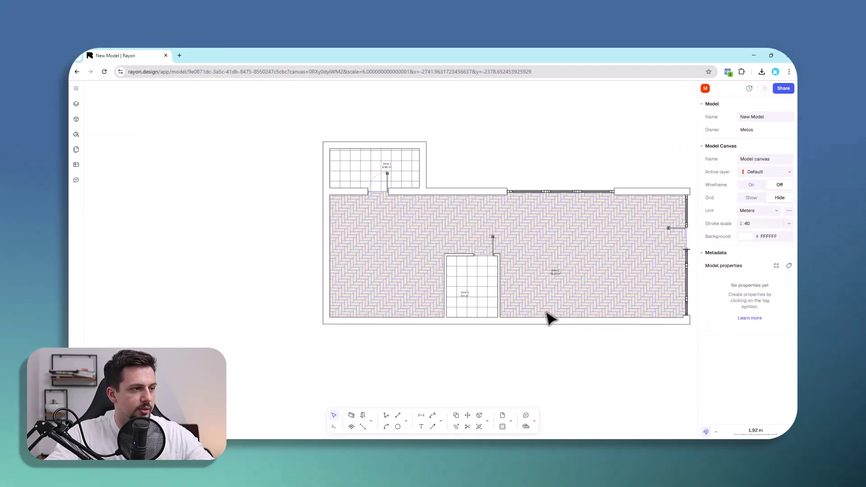
- Fill the plan's outer walls with solid dark grey 333B3D and give the small interior room's walls the same dark fill
{"action": "scroll", "coordinate": [331, 245], "scroll_direction": "down", "scroll_amount": 2}
{"action": "left_click", "coordinate": [329, 284]}
{"action": "scroll", "coordinate": [326, 270], "scroll_direction": "up", "scroll_amount": 2}
{"action": "left_click", "coordinate": [332, 263], "text": "shift"}
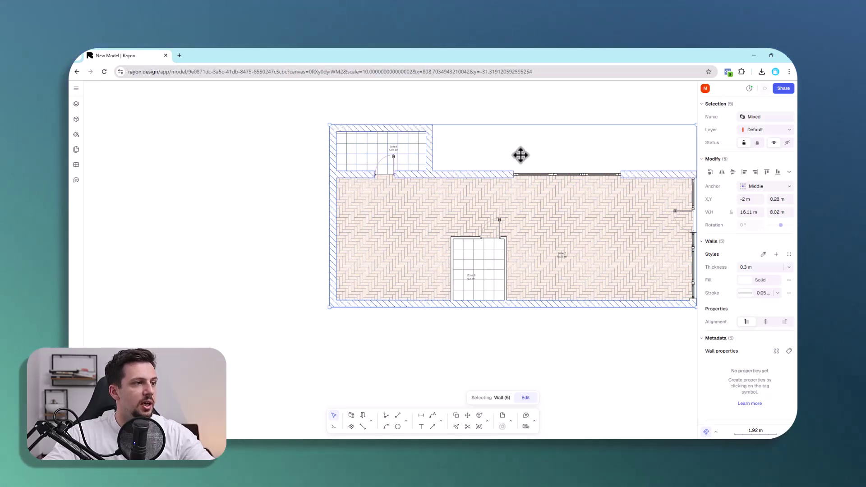
{"action": "scroll", "coordinate": [520, 155], "scroll_direction": "right", "scroll_amount": 3}
{"action": "left_click", "coordinate": [745, 280]}
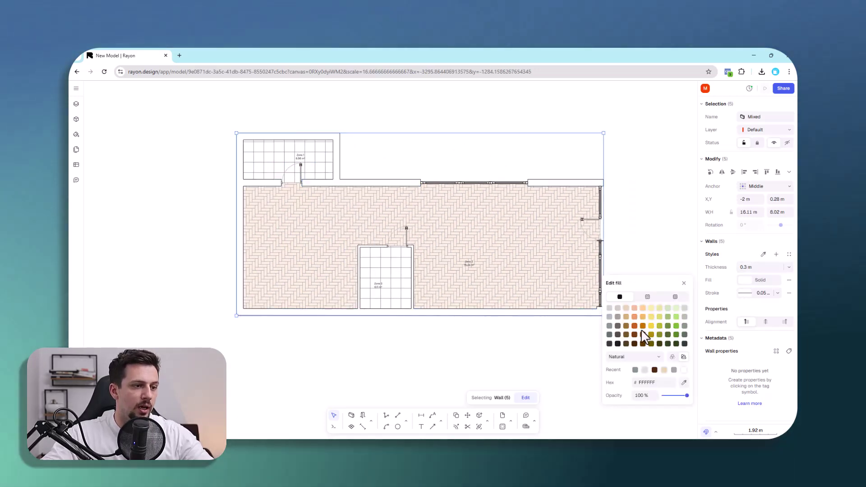
{"action": "left_click", "coordinate": [609, 344]}
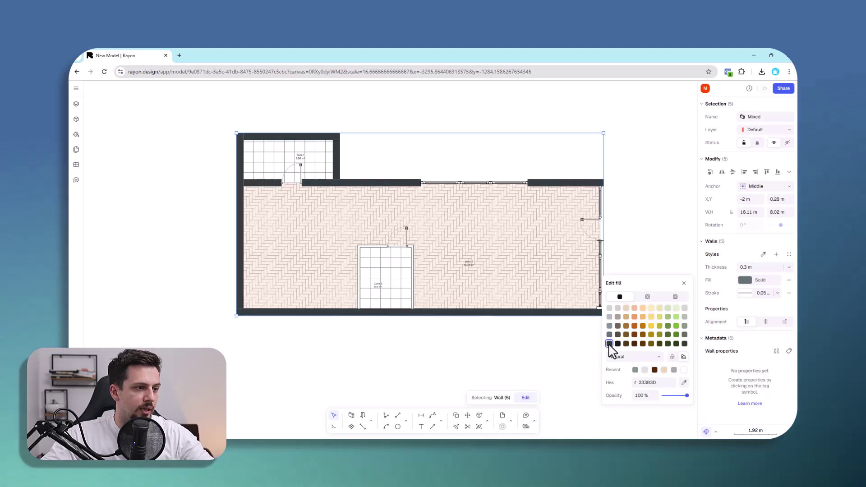
{"action": "left_click", "coordinate": [570, 351]}
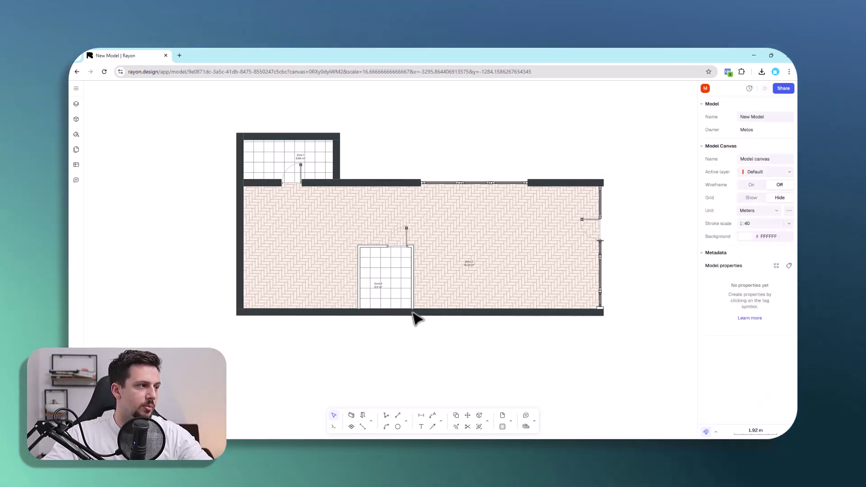
{"action": "left_click", "coordinate": [417, 294]}
{"action": "scroll", "coordinate": [382, 249], "scroll_direction": "up", "scroll_amount": 3}
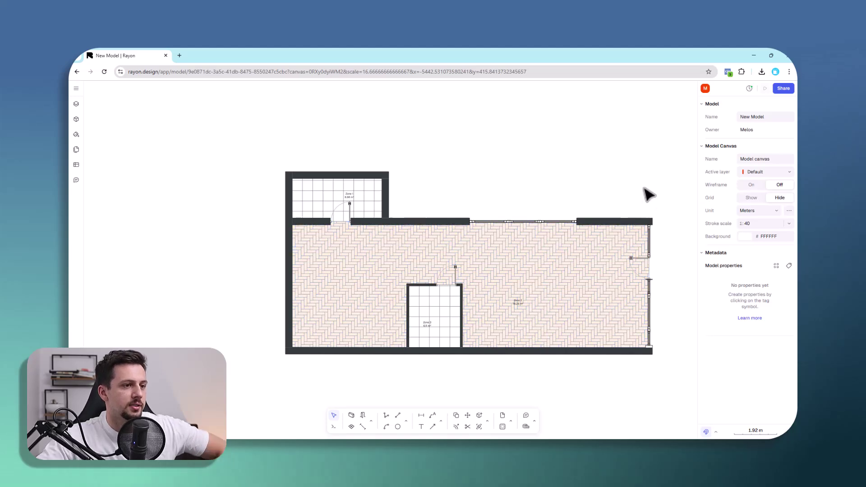
{"action": "scroll", "coordinate": [651, 367], "scroll_direction": "up", "scroll_amount": 3}
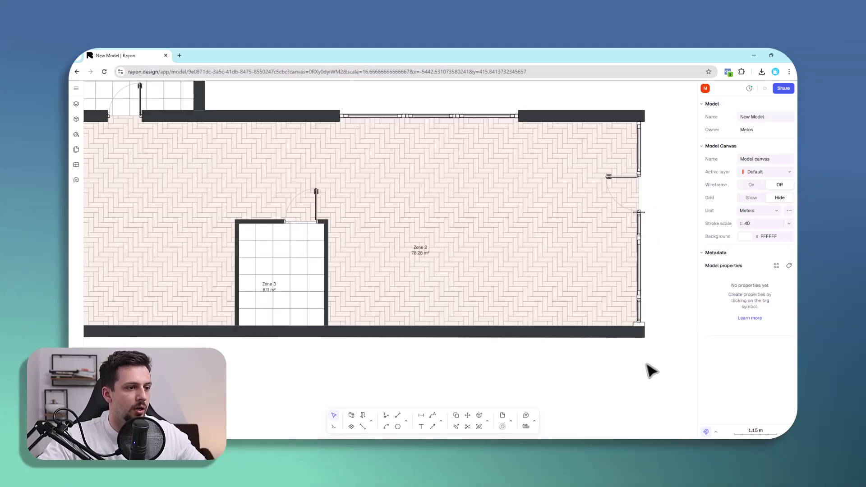
{"action": "left_click", "coordinate": [648, 330]}
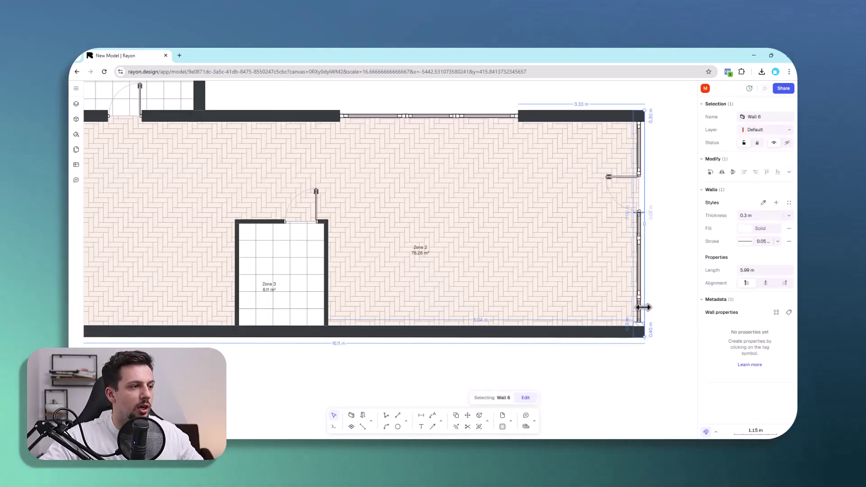
{"action": "key", "text": "Escape"}
{"action": "scroll", "coordinate": [456, 239], "scroll_direction": "down", "scroll_amount": 3}
{"action": "left_click", "coordinate": [434, 245]}
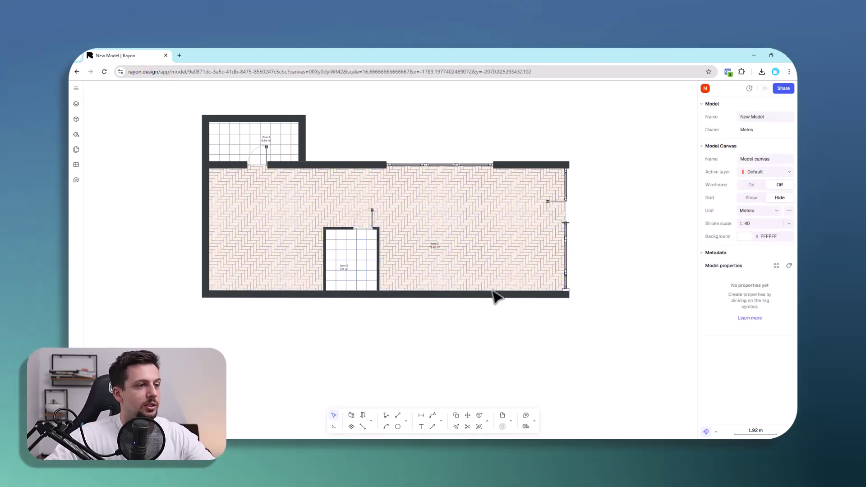
{"action": "middle_click_drag", "start_coordinate": [447, 132], "coordinate": [470, 155]}
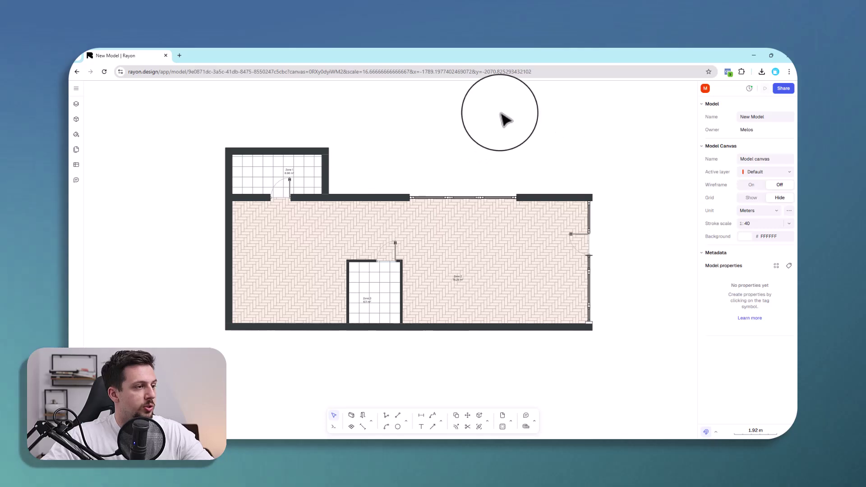
- Browse the Rayon block libraries for furniture categories suited to the floor plan
{"action": "left_click", "coordinate": [77, 119]}
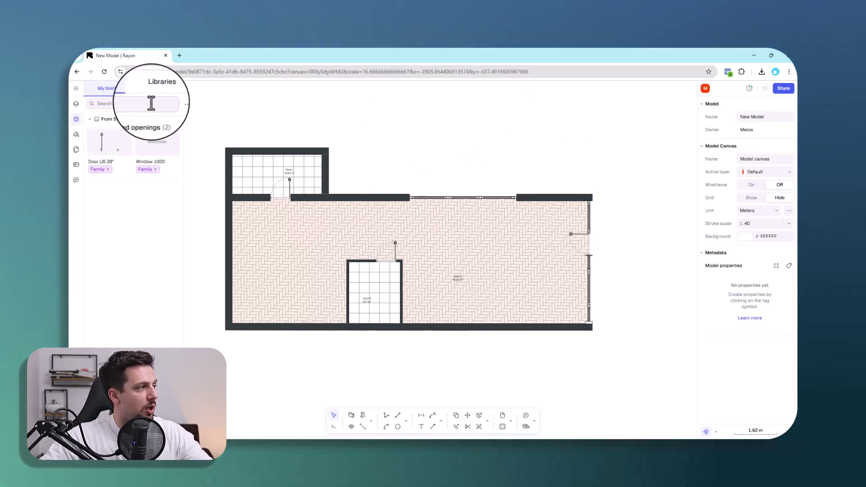
{"action": "left_click", "coordinate": [145, 89]}
{"action": "scroll", "coordinate": [144, 163], "scroll_direction": "down", "scroll_amount": 5}
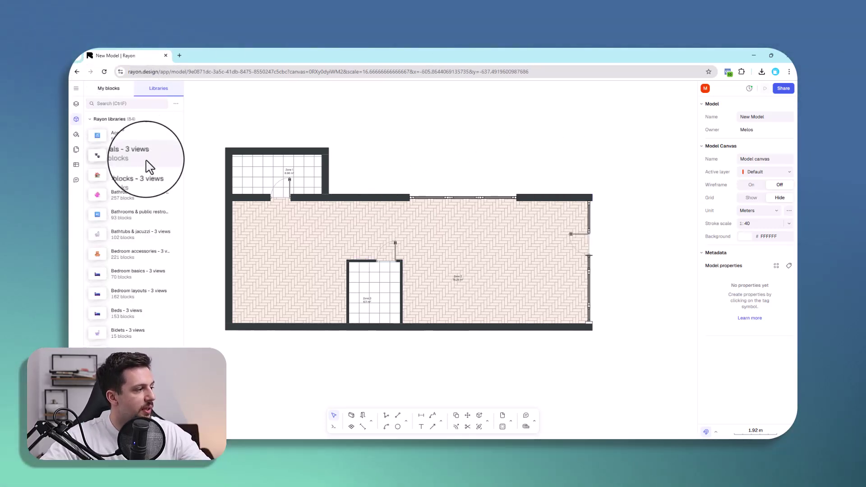
{"action": "scroll", "coordinate": [145, 171], "scroll_direction": "down", "scroll_amount": 1}
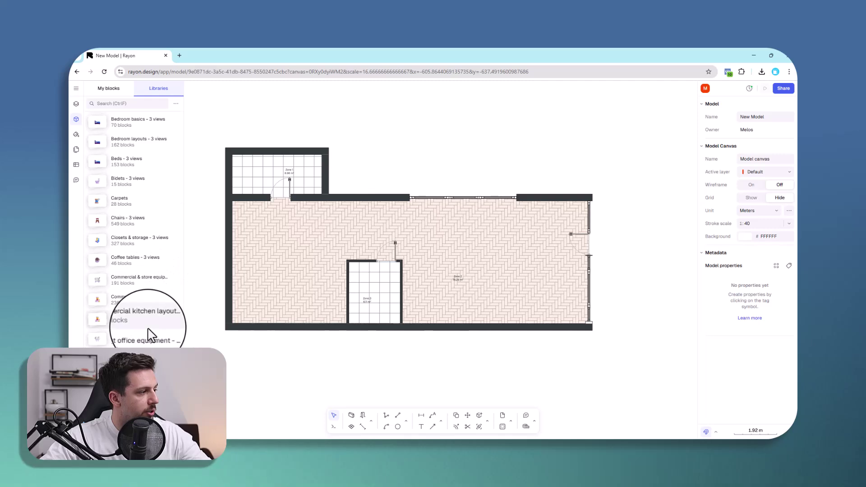
{"action": "scroll", "coordinate": [153, 333], "scroll_direction": "down", "scroll_amount": 2}
{"action": "scroll", "coordinate": [156, 329], "scroll_direction": "down", "scroll_amount": 12}
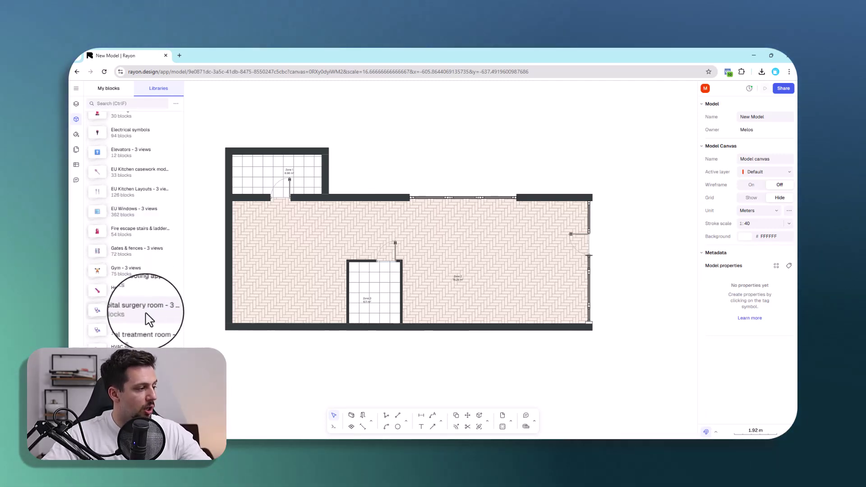
{"action": "scroll", "coordinate": [172, 315], "scroll_direction": "down", "scroll_amount": 6}
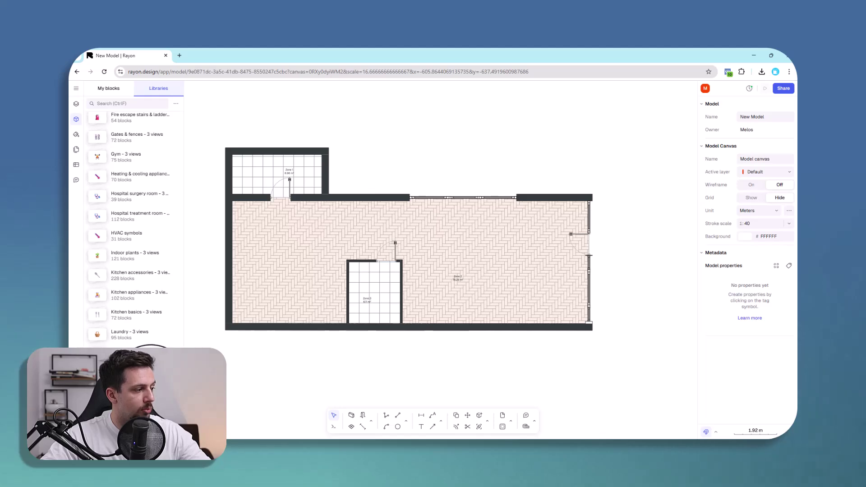
- Search the block libraries for tables and open the Coffee tables - 3 views library
{"action": "scroll", "coordinate": [346, 219], "scroll_direction": "up", "scroll_amount": 5}
{"action": "left_click", "coordinate": [120, 103]}
{"action": "type", "text": "tabl"}
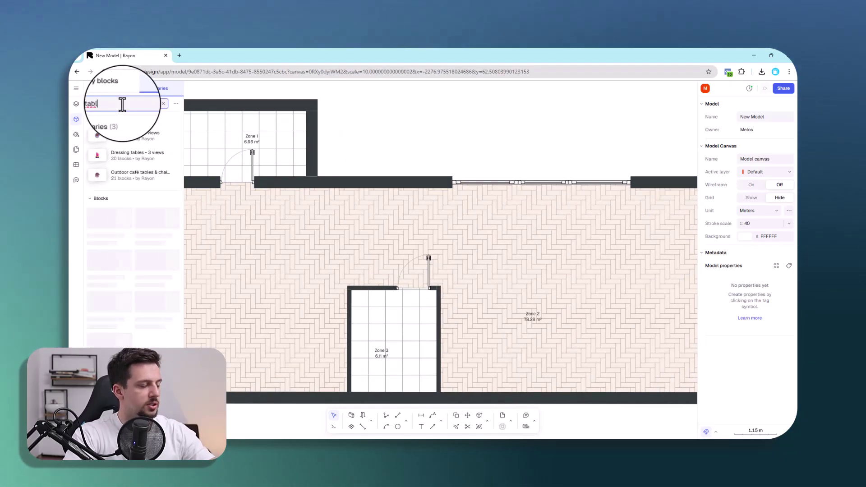
{"action": "left_click", "coordinate": [126, 141]}
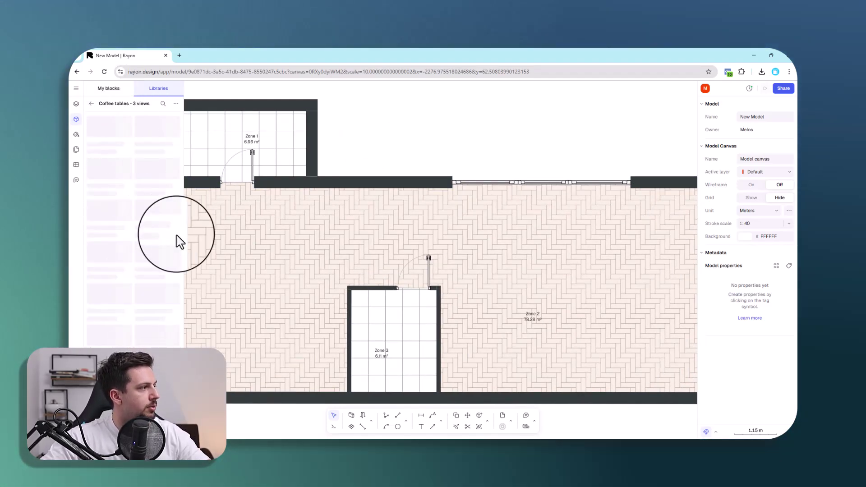
- Place a Square table block in the main room just below the window in the upper wall
{"action": "left_click_drag", "start_coordinate": [157, 129], "coordinate": [437, 218]}
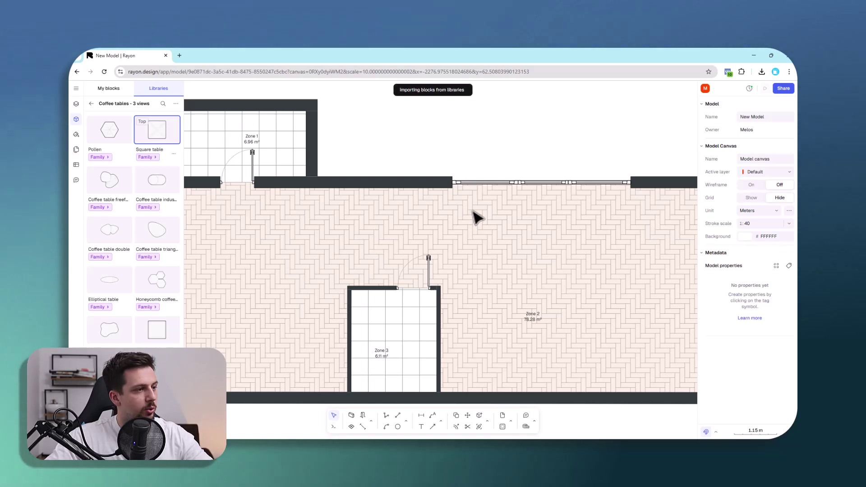
{"action": "left_click", "coordinate": [493, 232]}
{"action": "left_click", "coordinate": [466, 224]}
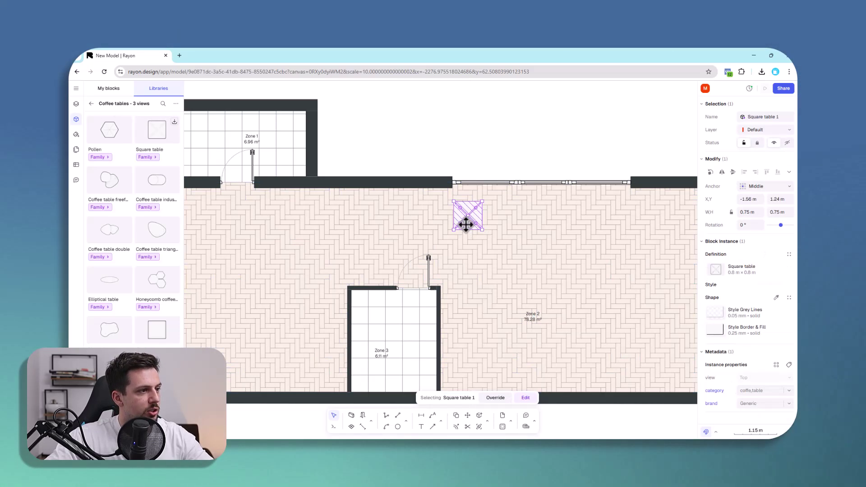
{"action": "left_click_drag", "start_coordinate": [464, 212], "coordinate": [460, 212]}
- Duplicate the square table to the right along the upper window, aligned with the original
{"action": "scroll", "coordinate": [414, 199], "scroll_direction": "down", "scroll_amount": 3}
{"action": "scroll", "coordinate": [414, 199], "scroll_direction": "up", "scroll_amount": 3}
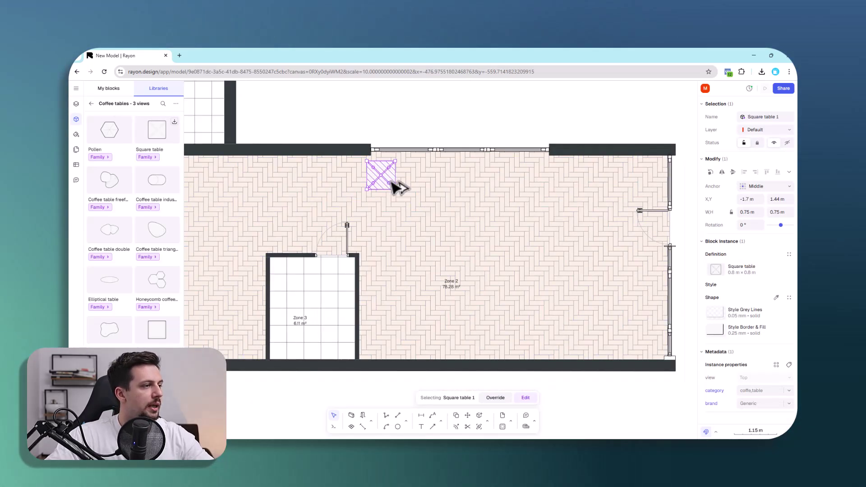
{"action": "left_click_drag", "start_coordinate": [391, 182], "coordinate": [510, 192], "text": "alt"}
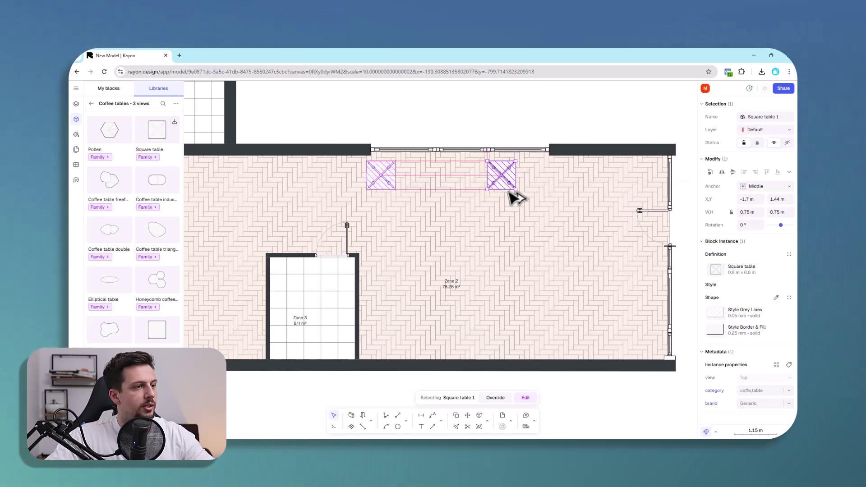
{"action": "scroll", "coordinate": [518, 188], "scroll_direction": "down", "scroll_amount": 3}
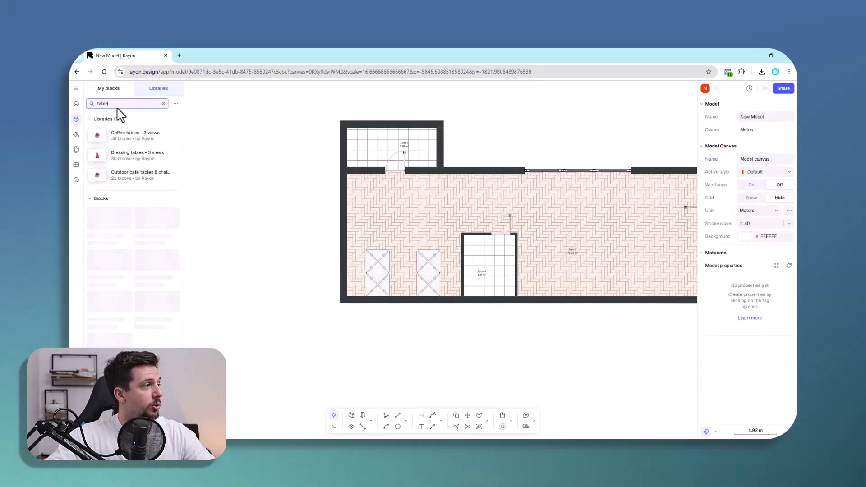
- Search the block libraries for chair and open the Chairs - 3 views library
{"action": "type", "text": "a"}
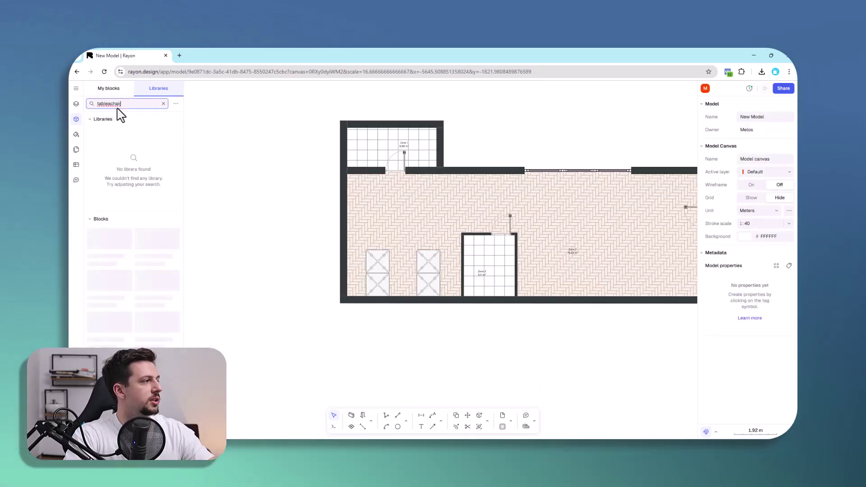
{"action": "type", "text": "chair"}
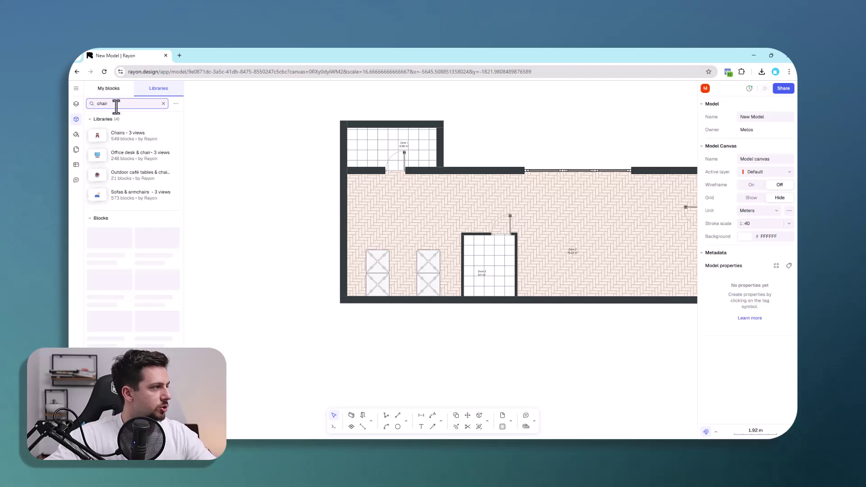
{"action": "left_click", "coordinate": [134, 140]}
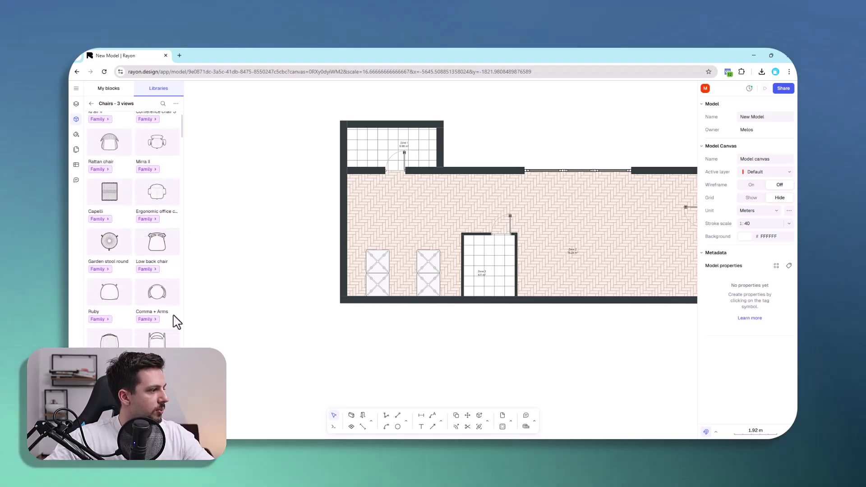
- Place a Shelton Mindel chair between the tables and the interior room, rotate it to face the tables and move it closer
{"action": "scroll", "coordinate": [174, 323], "scroll_direction": "down", "scroll_amount": 2}
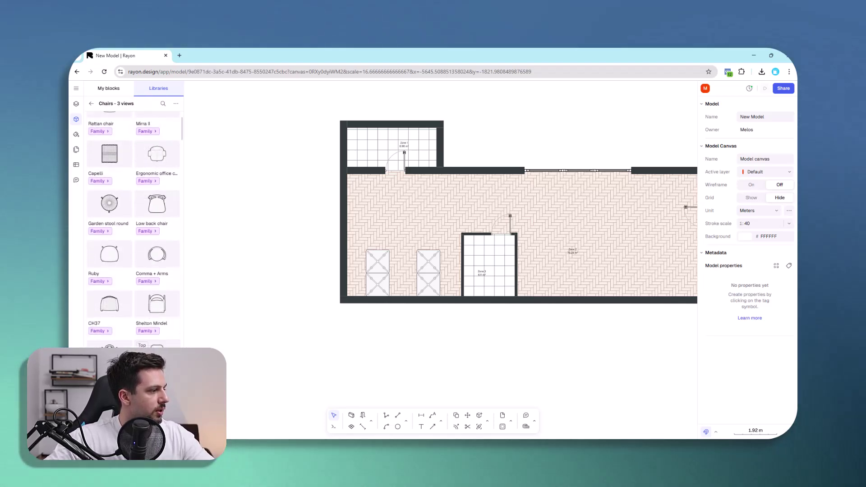
{"action": "left_click", "coordinate": [459, 265]}
{"action": "scroll", "coordinate": [453, 259], "scroll_direction": "up", "scroll_amount": 5}
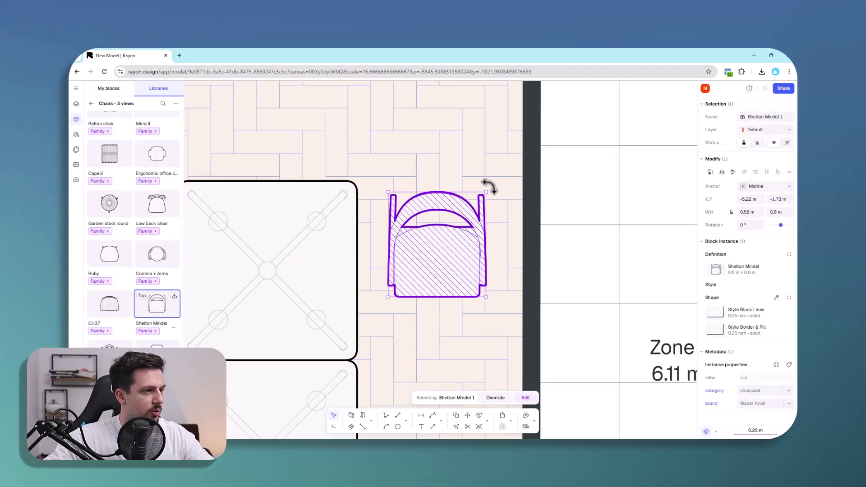
{"action": "left_click_drag", "start_coordinate": [489, 188], "coordinate": [493, 296]}
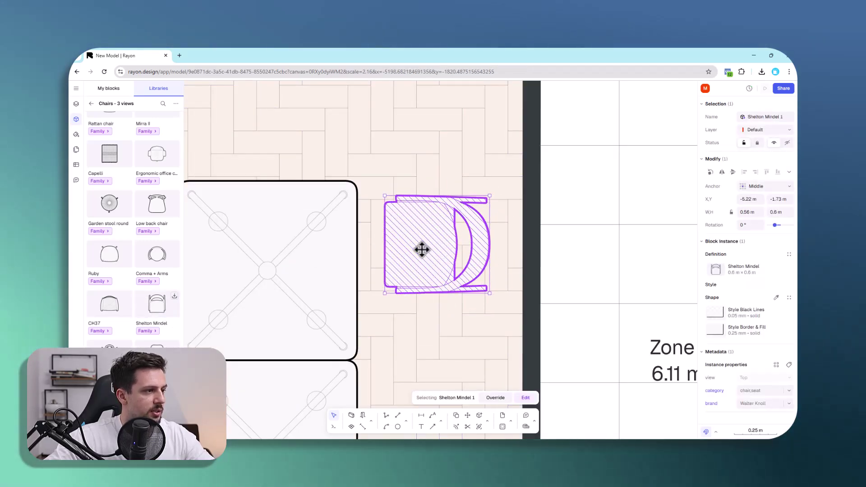
{"action": "left_click_drag", "start_coordinate": [422, 249], "coordinate": [414, 285]}
{"action": "scroll", "coordinate": [432, 216], "scroll_direction": "down", "scroll_amount": 4}
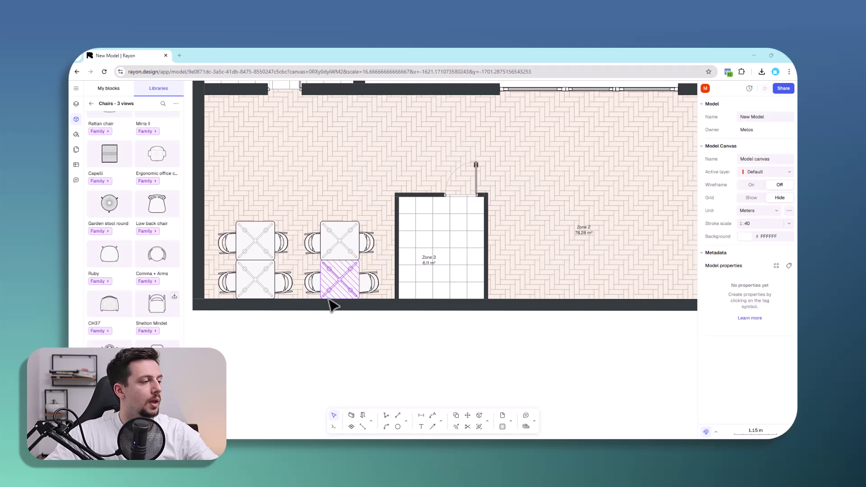
- Change the stroke colour of the Shelton Mindel chair's Style Black Lines to blue
{"action": "scroll", "coordinate": [467, 253], "scroll_direction": "up", "scroll_amount": 5}
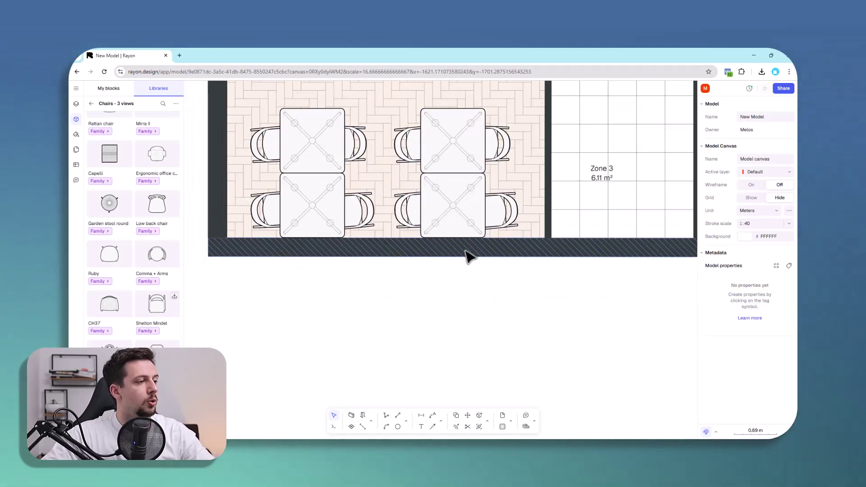
{"action": "left_click", "coordinate": [311, 221]}
{"action": "left_click", "coordinate": [276, 219], "text": "shift"}
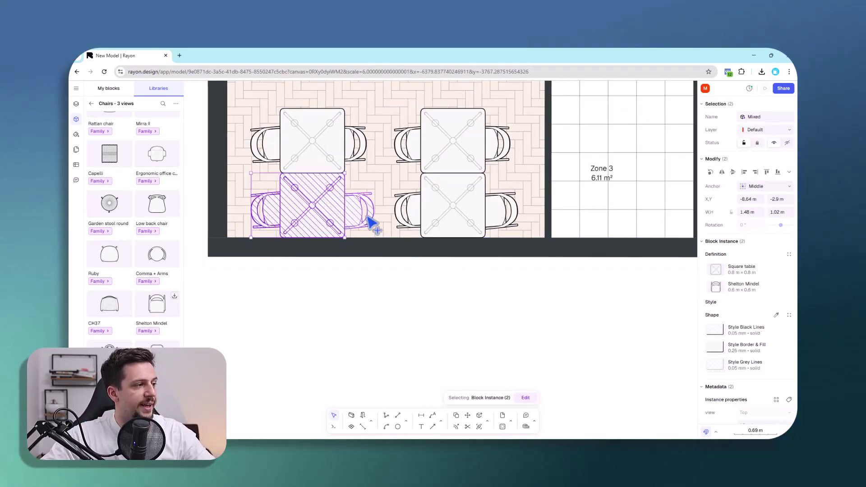
{"action": "left_click", "coordinate": [277, 217]}
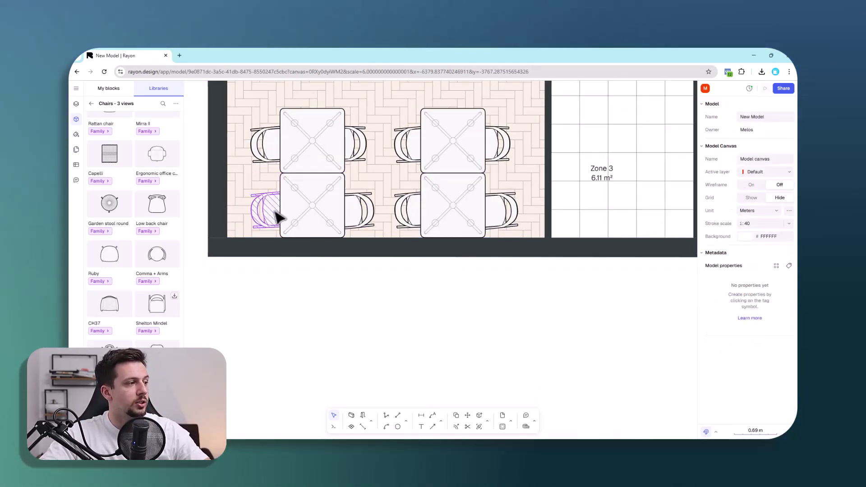
{"action": "left_click", "coordinate": [734, 272]}
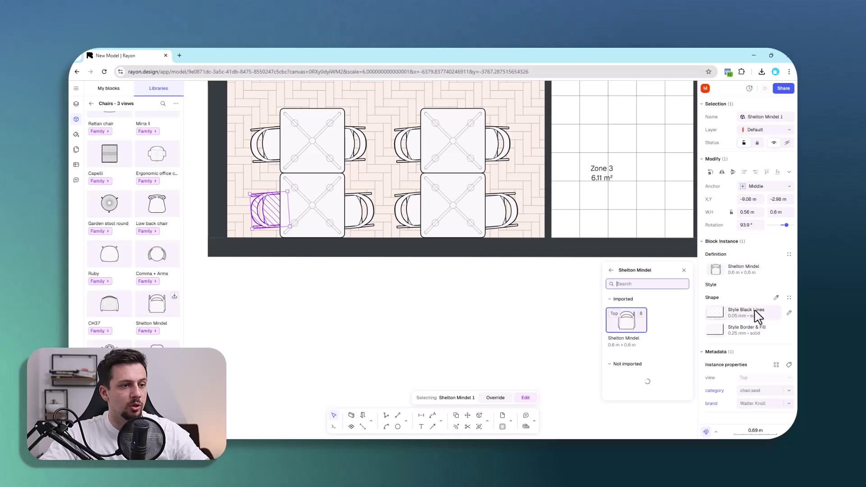
{"action": "left_click", "coordinate": [789, 313]}
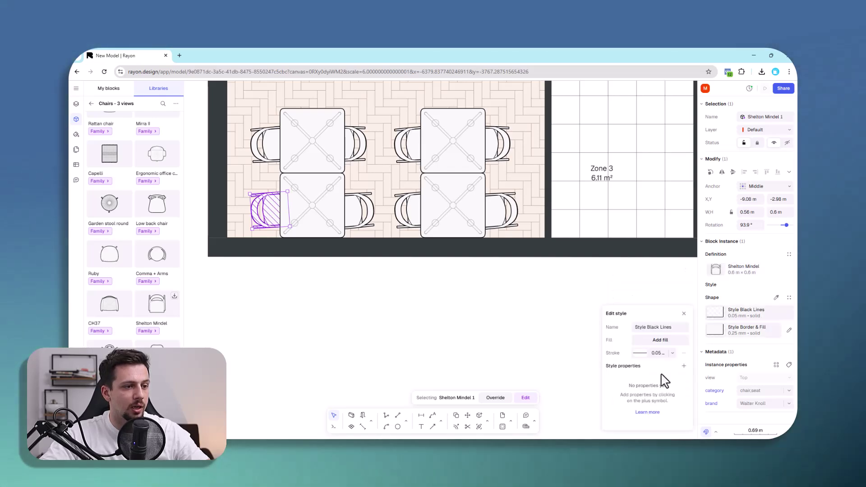
{"action": "left_click", "coordinate": [644, 352]}
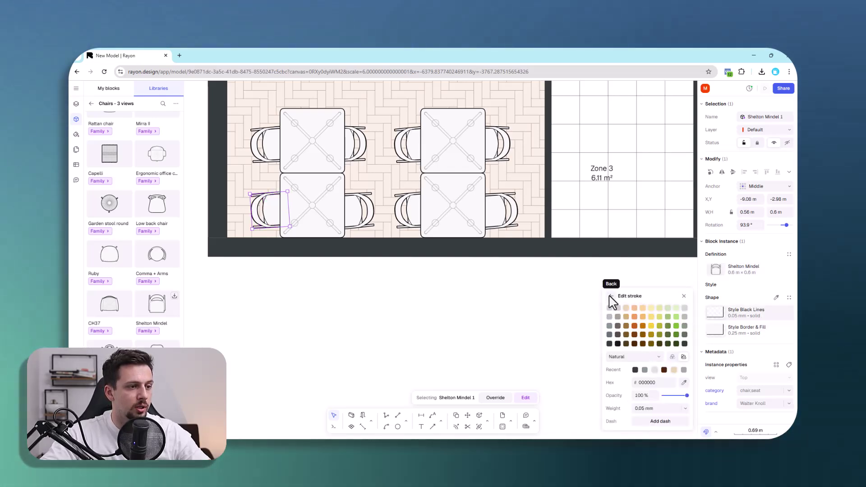
{"action": "left_click", "coordinate": [642, 357]}
{"action": "left_click", "coordinate": [635, 384]}
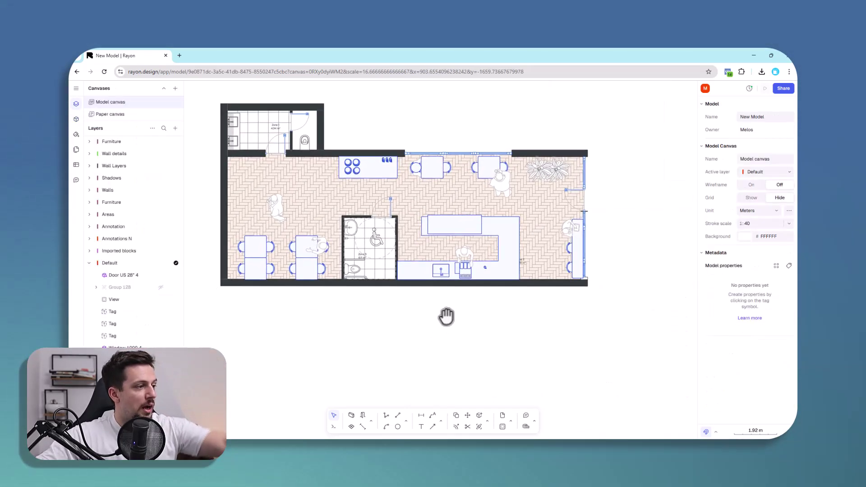
- Replace the solid fill of the outer walls and the entrance-side room walls with a diagonal hatch fill
{"action": "scroll", "coordinate": [445, 316], "scroll_direction": "up", "scroll_amount": 3}
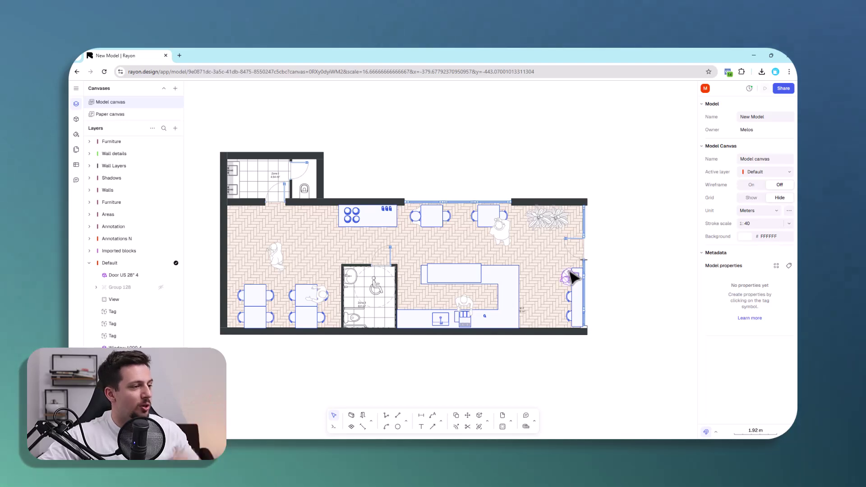
{"action": "scroll", "coordinate": [604, 298], "scroll_direction": "up", "scroll_amount": 2}
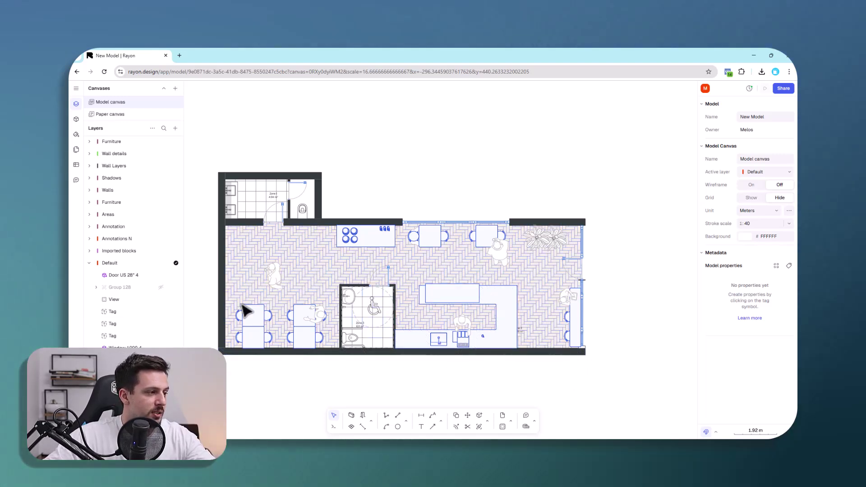
{"action": "left_click", "coordinate": [575, 354]}
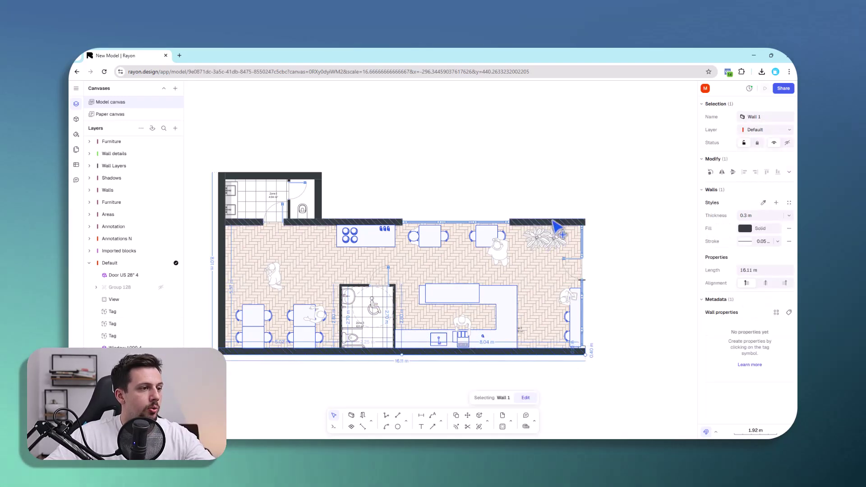
{"action": "left_click", "coordinate": [554, 224], "text": "shift"}
{"action": "left_click", "coordinate": [321, 204], "text": "shift"}
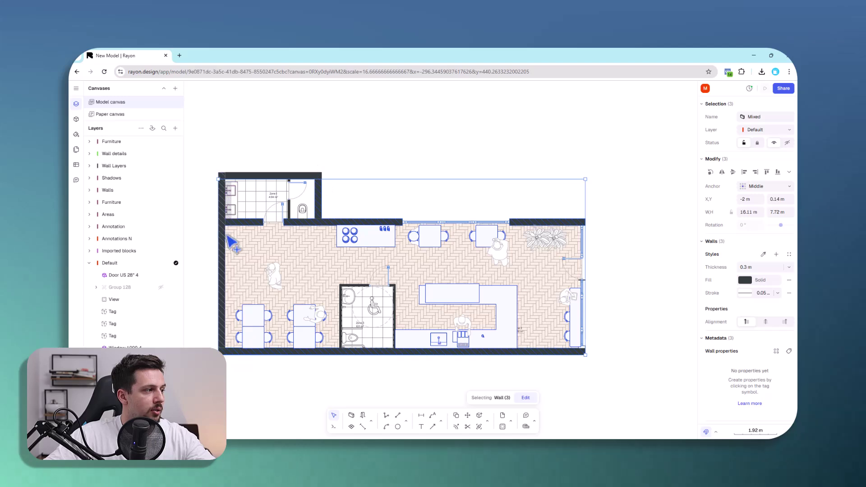
{"action": "left_click", "coordinate": [225, 236], "text": "shift"}
{"action": "left_click", "coordinate": [250, 178], "text": "shift"}
{"action": "left_click", "coordinate": [745, 279]}
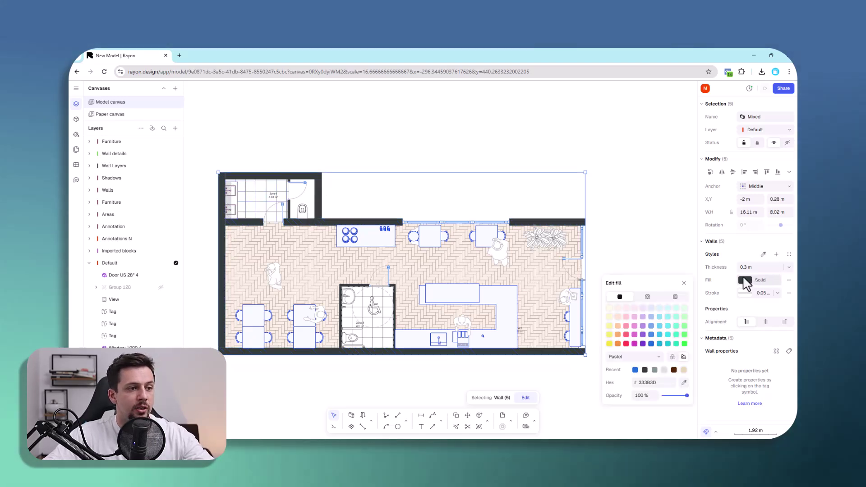
{"action": "left_click", "coordinate": [647, 296]}
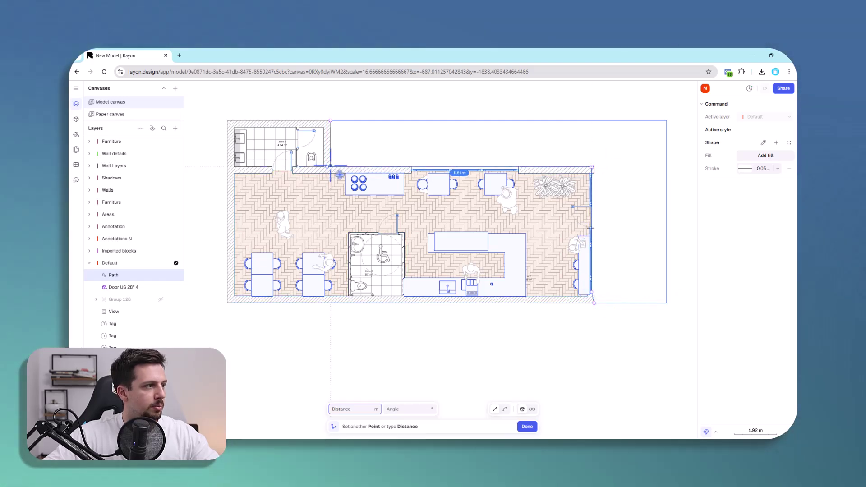
- Close the outdoor paving path at its starting corner beside the small rooms and fill it with the Interlocking Brick hatch
{"action": "left_click", "coordinate": [331, 121]}
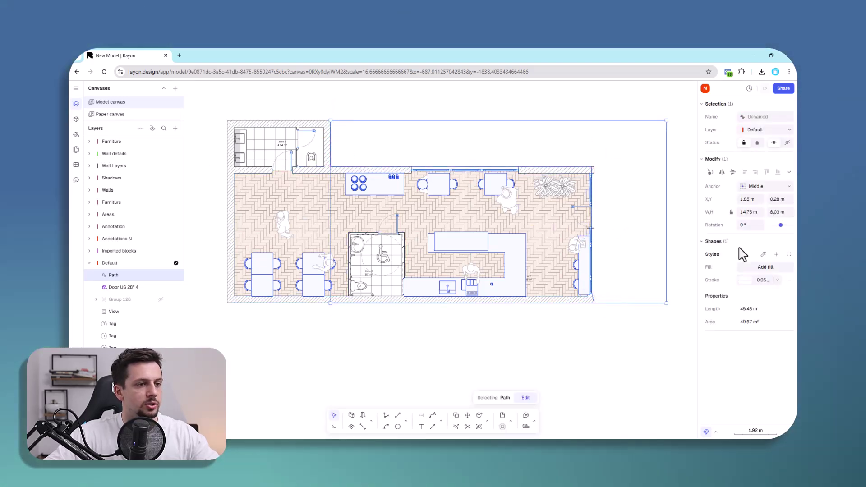
{"action": "left_click", "coordinate": [751, 268]}
{"action": "left_click", "coordinate": [659, 284]}
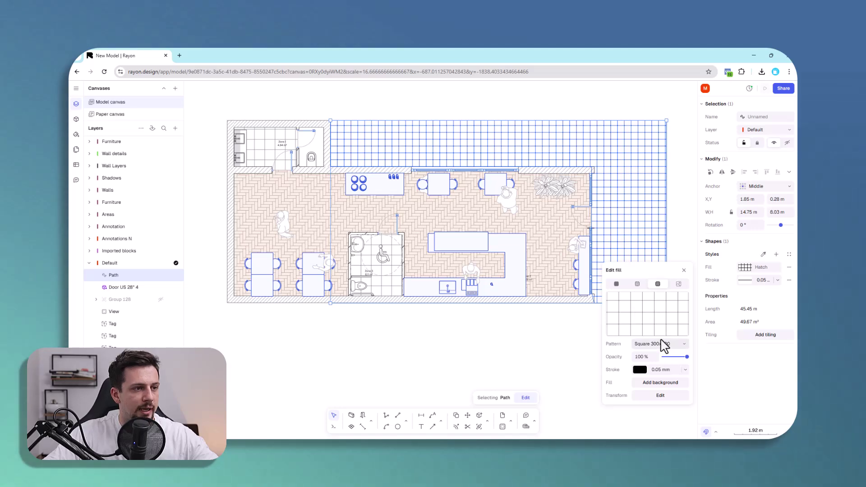
{"action": "left_click", "coordinate": [663, 344]}
{"action": "left_click", "coordinate": [639, 208]}
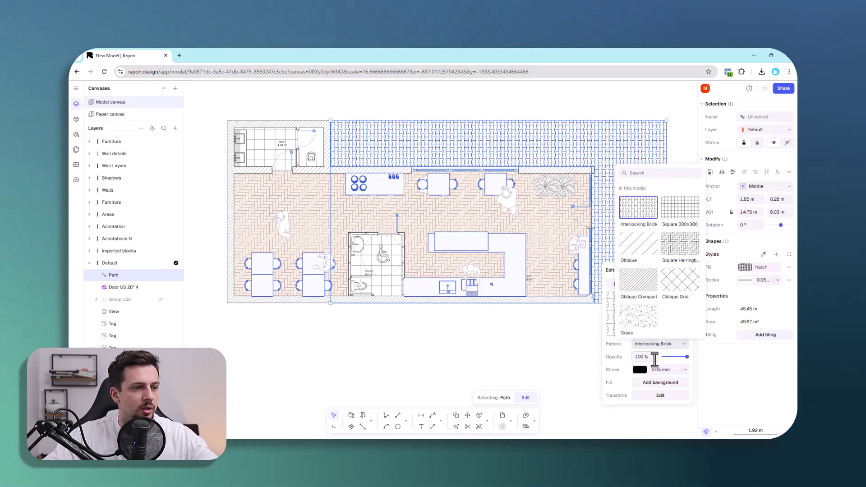
- Set both the hatch lines and the outline stroke of the outdoor paving to light grey B1BCBE
{"action": "left_click", "coordinate": [640, 369]}
{"action": "left_click", "coordinate": [609, 325]}
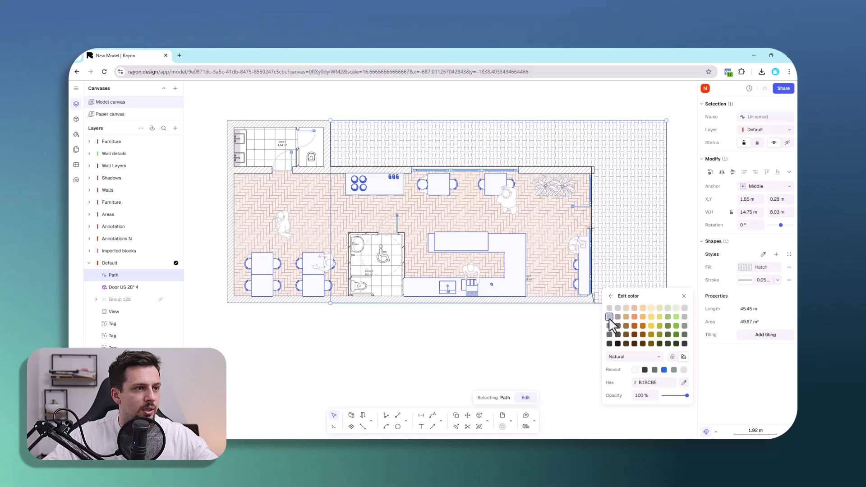
{"action": "left_click", "coordinate": [681, 286]}
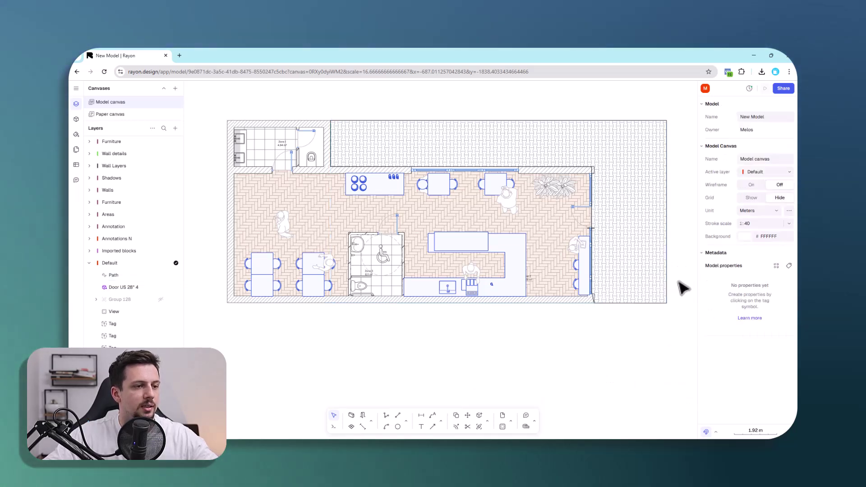
{"action": "left_click", "coordinate": [649, 296]}
{"action": "left_click", "coordinate": [749, 279]}
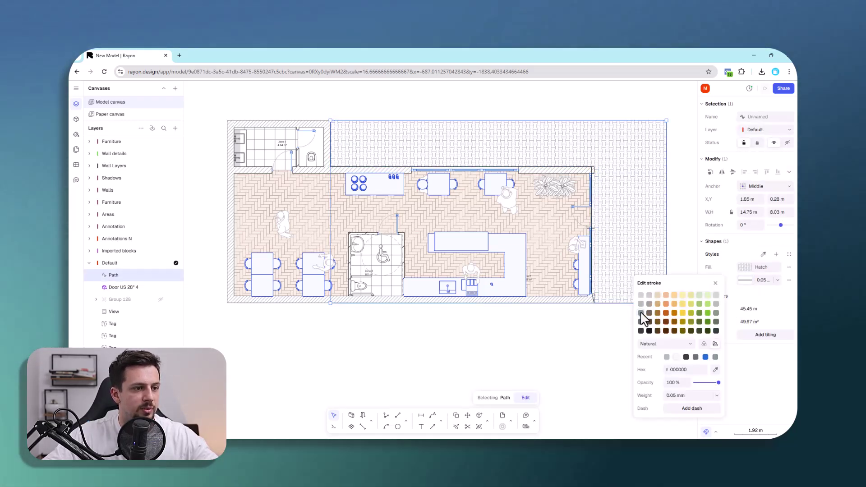
{"action": "left_click", "coordinate": [641, 312]}
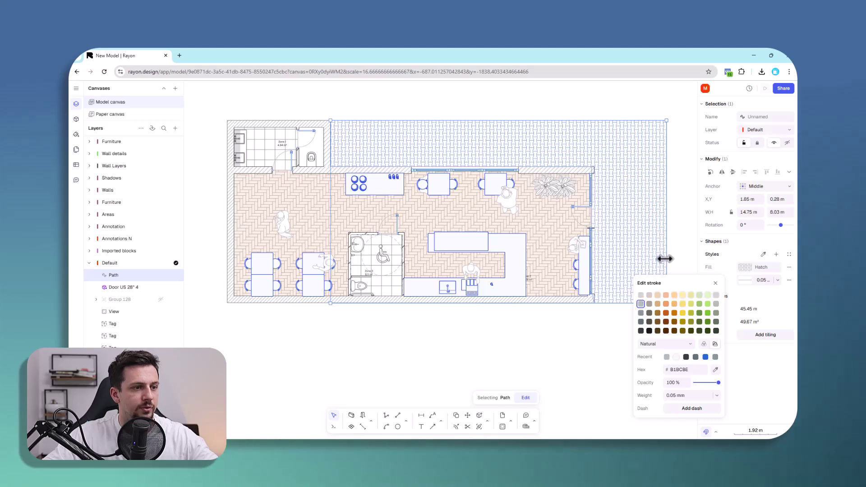
{"action": "left_click", "coordinate": [683, 251]}
- Recolour the exterior building shadow shape's solid fill to black 000000 and lower its opacity to 7%
{"action": "middle_click_drag", "start_coordinate": [645, 309], "coordinate": [604, 348]}
{"action": "left_click", "coordinate": [536, 304]}
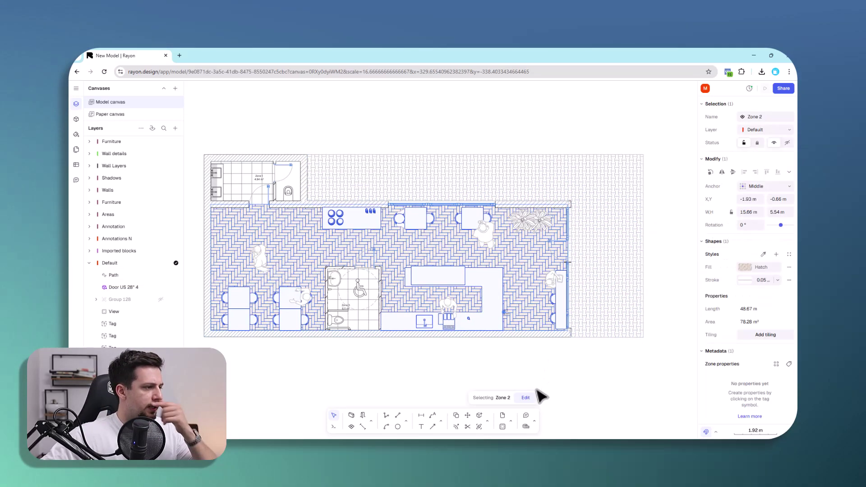
{"action": "left_click", "coordinate": [635, 343]}
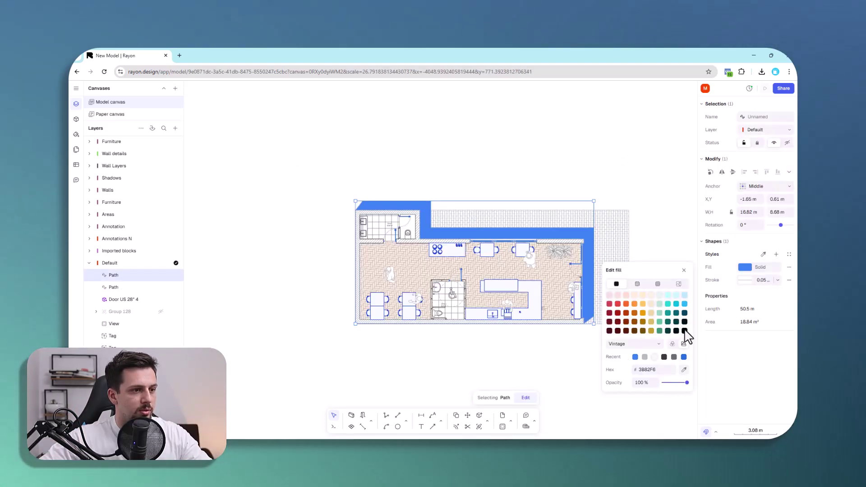
{"action": "left_click", "coordinate": [685, 332]}
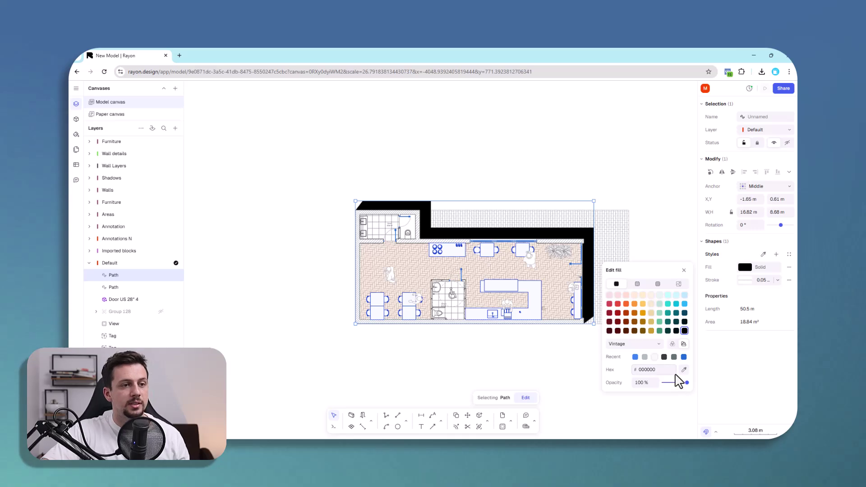
{"action": "left_click", "coordinate": [668, 382]}
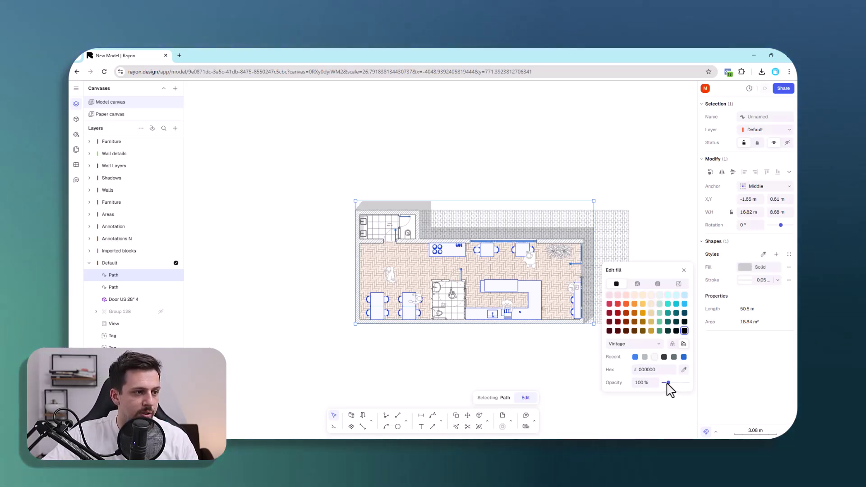
{"action": "left_click_drag", "start_coordinate": [668, 382], "coordinate": [665, 382]}
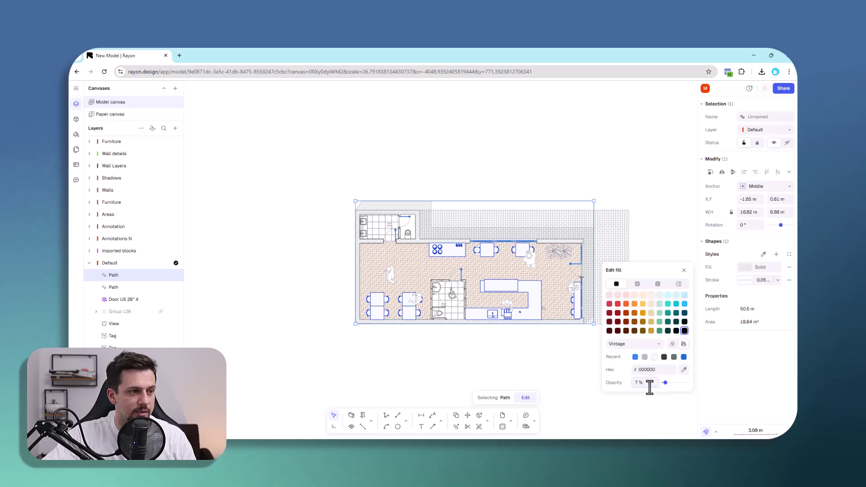
{"action": "left_click", "coordinate": [684, 270]}
{"action": "left_click", "coordinate": [622, 394]}
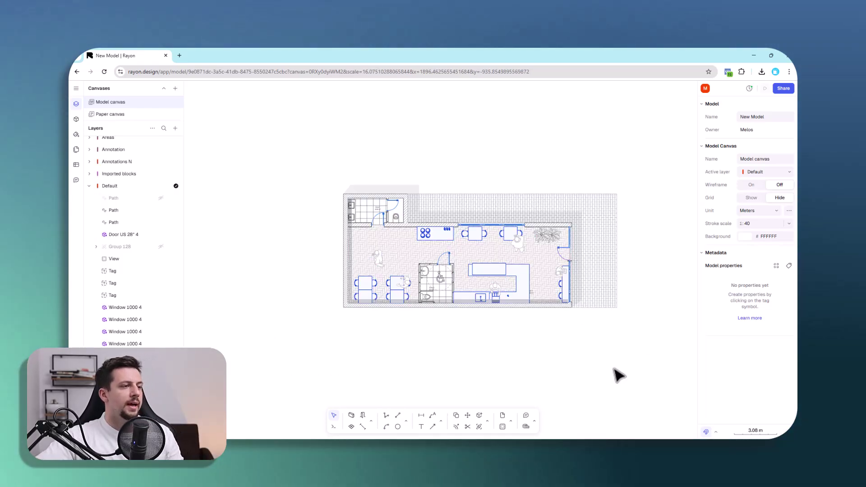
- Lower the fill opacity of the black shadow shape along the inside of the walls
{"action": "scroll", "coordinate": [533, 379], "scroll_direction": "up", "scroll_amount": 3}
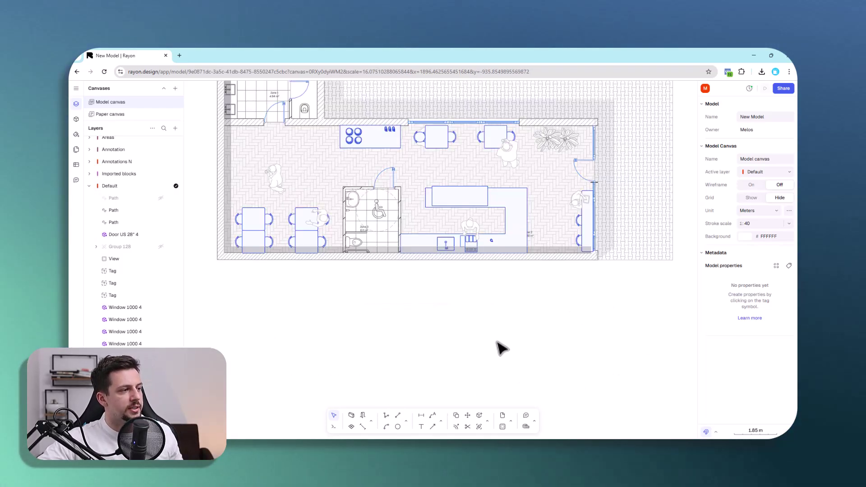
{"action": "left_click", "coordinate": [574, 247]}
{"action": "left_click", "coordinate": [745, 268]}
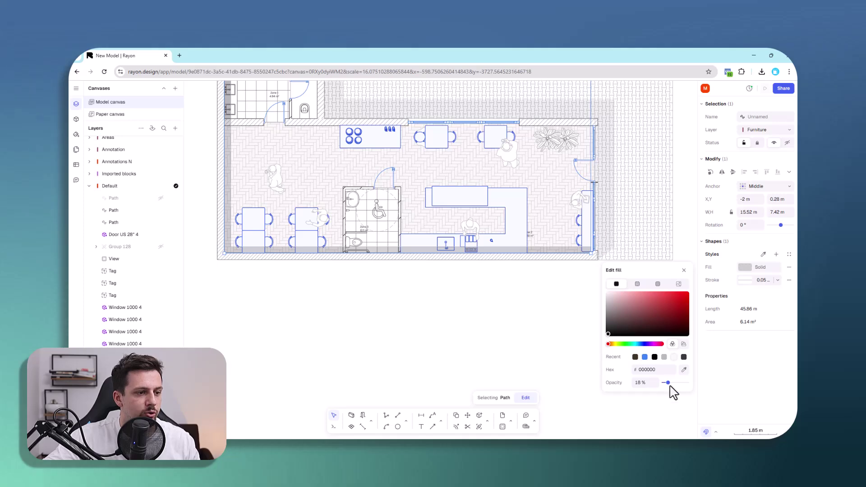
{"action": "left_click", "coordinate": [496, 304]}
{"action": "scroll", "coordinate": [533, 271], "scroll_direction": "down", "scroll_amount": 3}
{"action": "scroll", "coordinate": [539, 262], "scroll_direction": "up", "scroll_amount": 3}
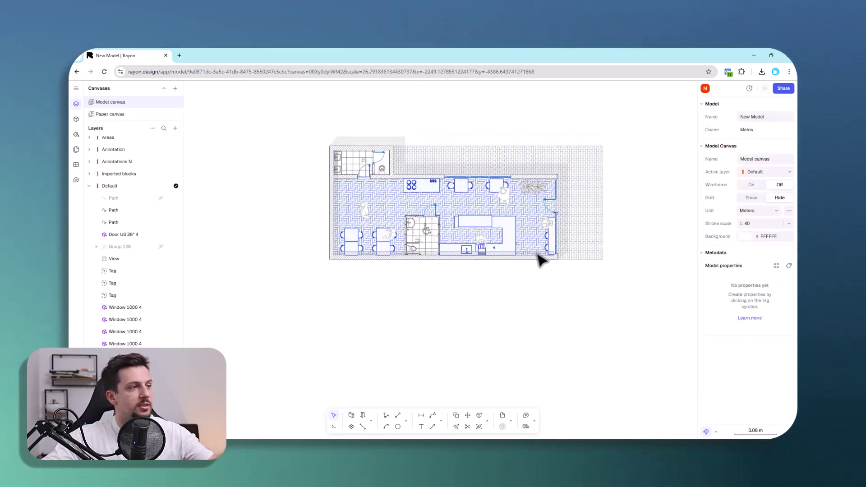
- Add a leader annotation pointing to the central kitchen counter with the text Hidden Cooktop
{"action": "scroll", "coordinate": [495, 225], "scroll_direction": "up", "scroll_amount": 1}
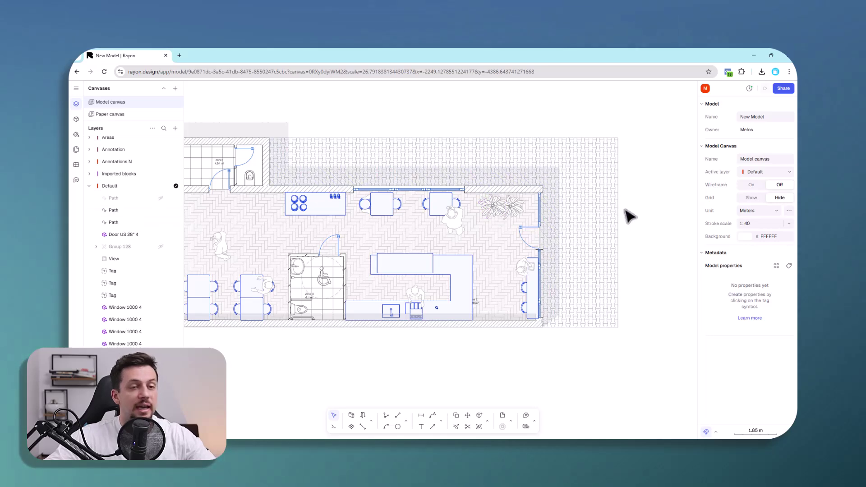
{"action": "left_click", "coordinate": [434, 418]}
{"action": "scroll", "coordinate": [444, 251], "scroll_direction": "up", "scroll_amount": 2}
{"action": "scroll", "coordinate": [456, 300], "scroll_direction": "down", "scroll_amount": 2}
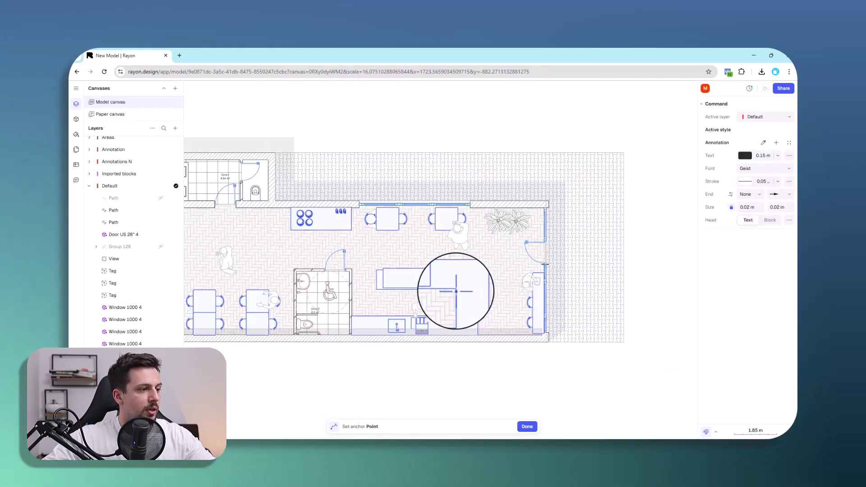
{"action": "left_click", "coordinate": [411, 291]}
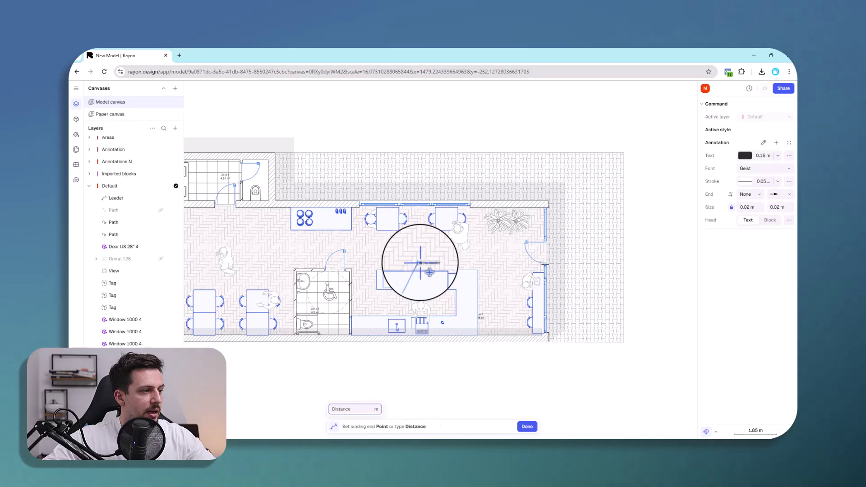
{"action": "left_click", "coordinate": [449, 262]}
{"action": "scroll", "coordinate": [449, 263], "scroll_direction": "up", "scroll_amount": 3}
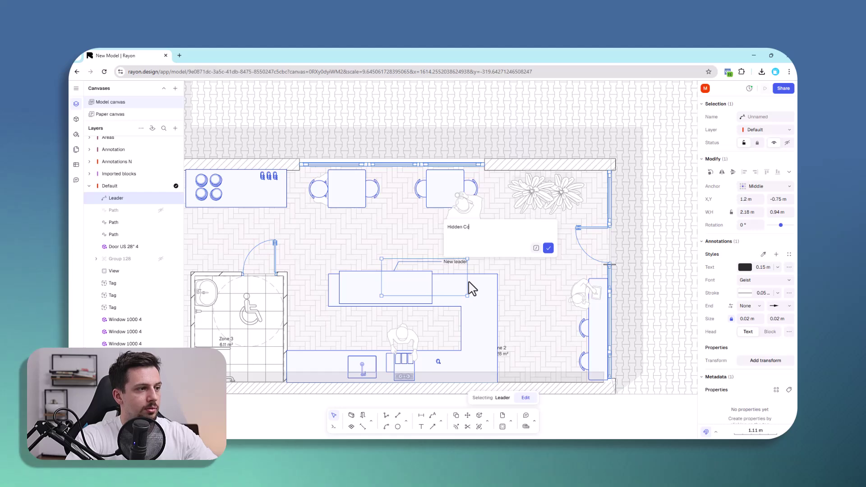
{"action": "left_click", "coordinate": [547, 249]}
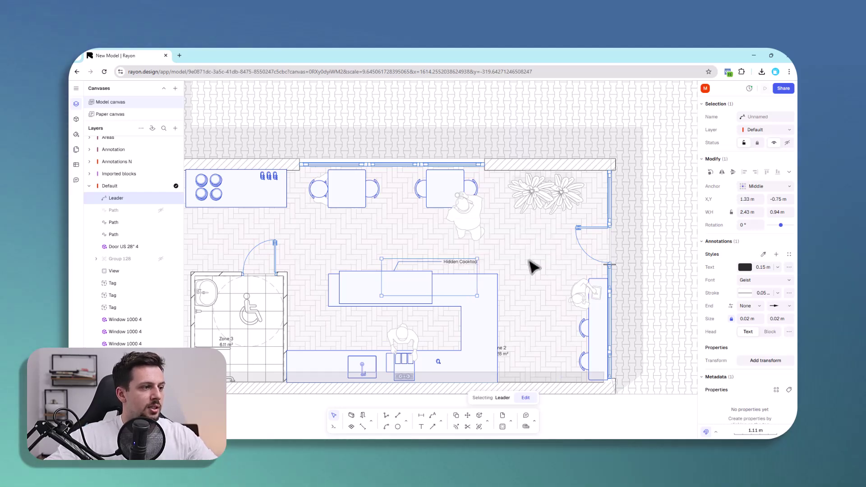
- Set the Hidden Cooktop leader's text size to 0.25 m and its text colour to red F10D0D
{"action": "scroll", "coordinate": [466, 271], "scroll_direction": "down", "scroll_amount": 5}
{"action": "scroll", "coordinate": [535, 254], "scroll_direction": "up", "scroll_amount": 5}
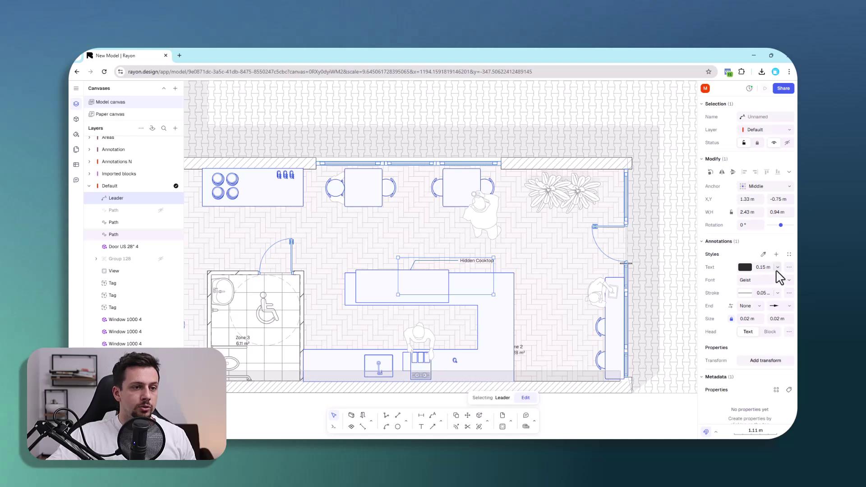
{"action": "left_click", "coordinate": [749, 316]}
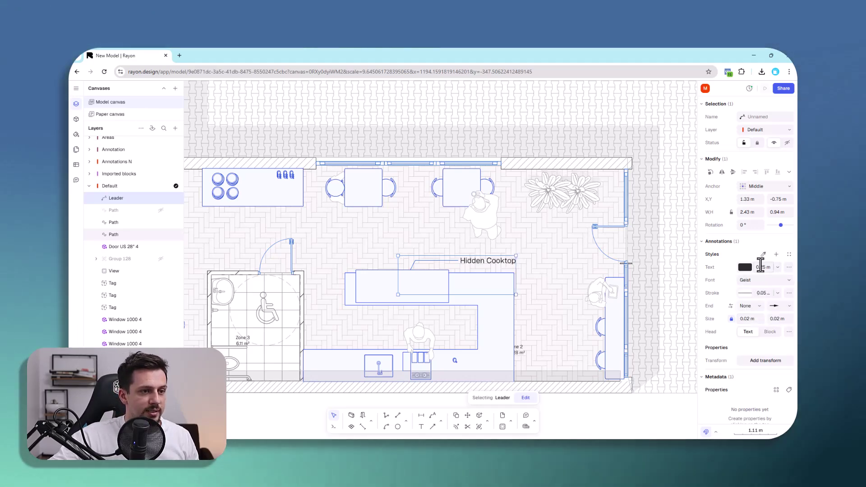
{"action": "left_click", "coordinate": [745, 268]}
{"action": "left_click_drag", "start_coordinate": [640, 314], "coordinate": [682, 283]}
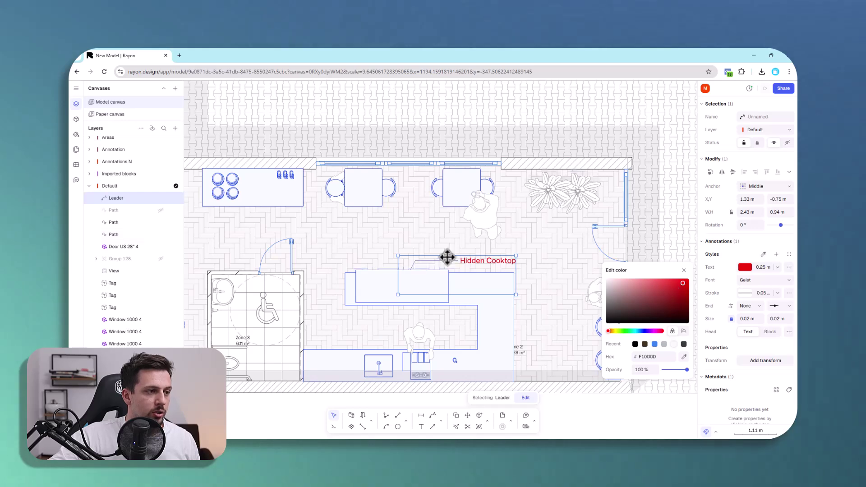
- Bring the Hidden Cooktop leader in front of the counter and set its arrowhead size to 0.15 m
{"action": "right_click", "coordinate": [487, 260]}
{"action": "left_click", "coordinate": [507, 311]}
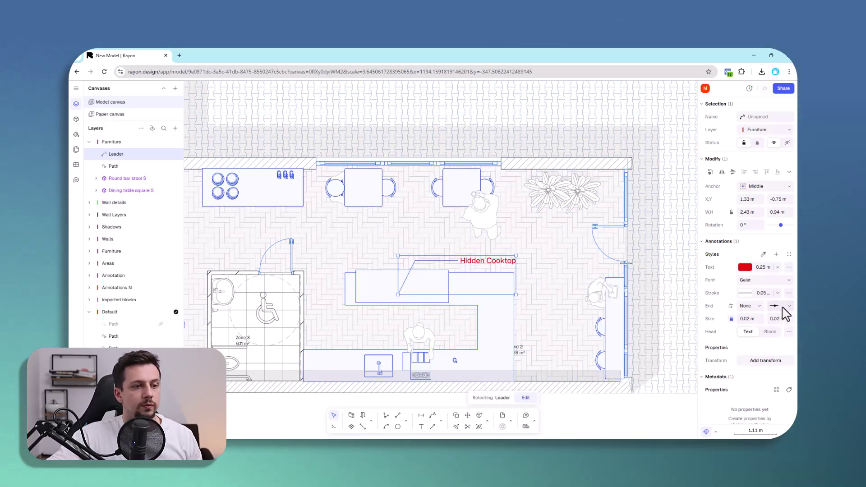
{"action": "type", "text": "0.3"}
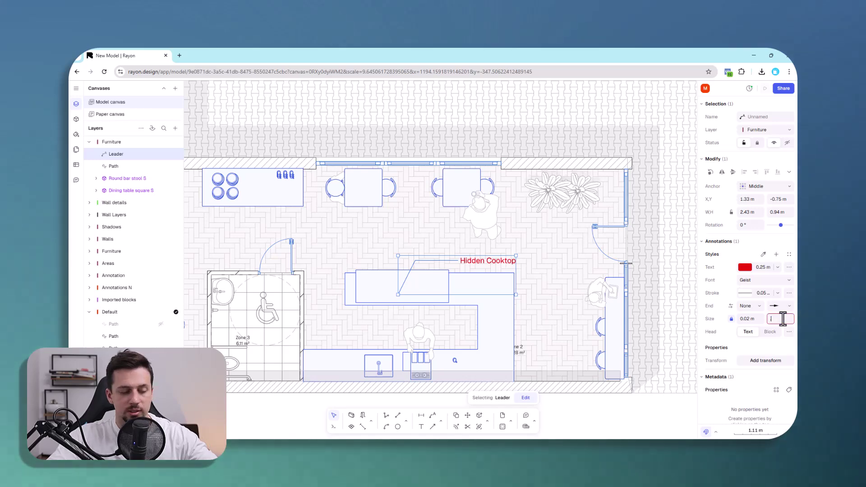
{"action": "key", "text": "Return"}
{"action": "left_click", "coordinate": [782, 318]}
{"action": "key", "text": "BackSpace"}
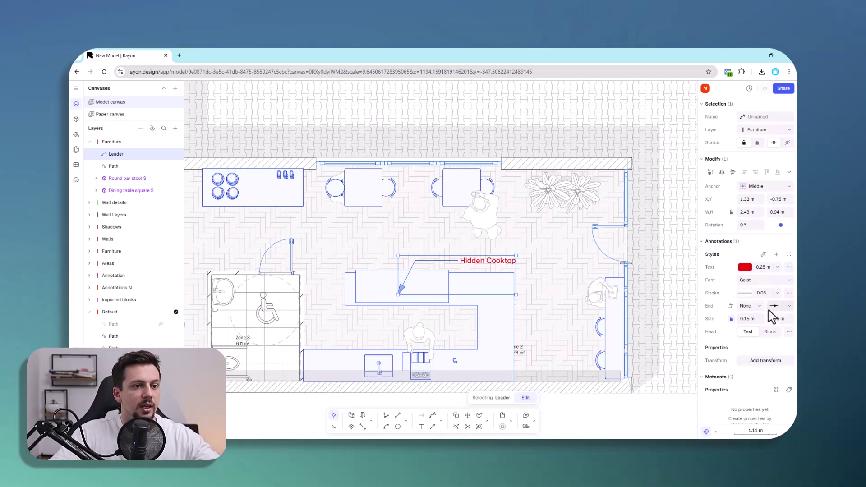
{"action": "scroll", "coordinate": [500, 298], "scroll_direction": "down", "scroll_amount": 5}
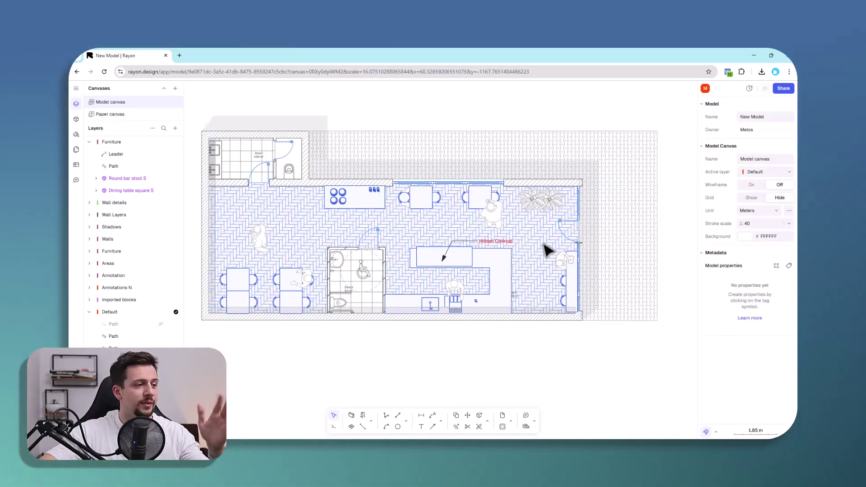
{"action": "scroll", "coordinate": [548, 254], "scroll_direction": "down", "scroll_amount": 5}
{"action": "scroll", "coordinate": [518, 199], "scroll_direction": "up", "scroll_amount": 5}
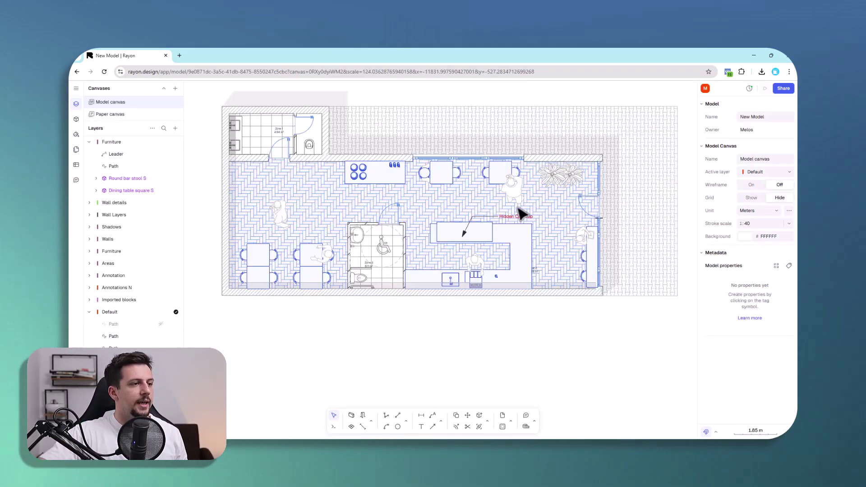
- Add three chained dimensions above the upper exterior wall, covering the wall left of the windows, the window strip and the wall to the outer corner
{"action": "left_click", "coordinate": [422, 415]}
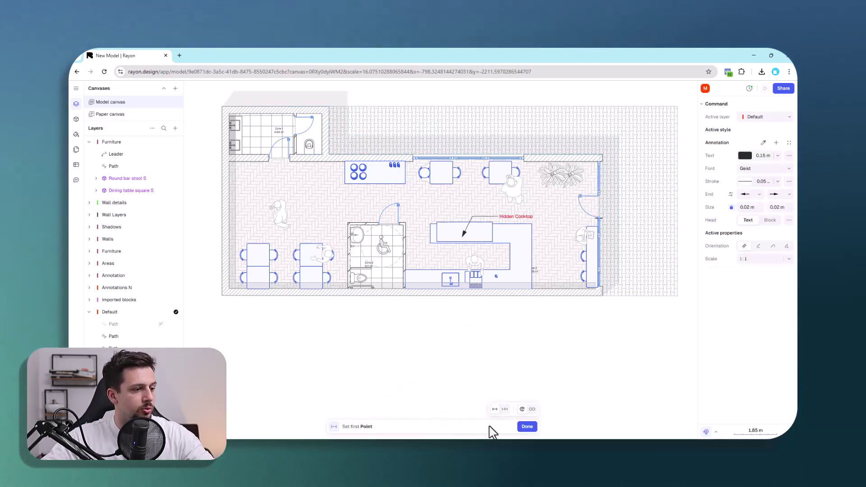
{"action": "scroll", "coordinate": [363, 121], "scroll_direction": "up", "scroll_amount": 3}
{"action": "middle_click_drag", "start_coordinate": [363, 121], "coordinate": [331, 193]}
{"action": "left_click", "coordinate": [273, 248]}
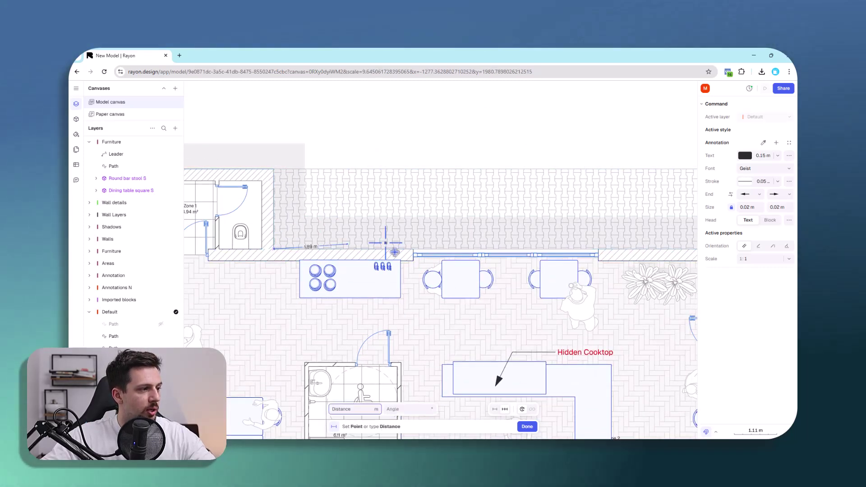
{"action": "left_click", "coordinate": [411, 248]}
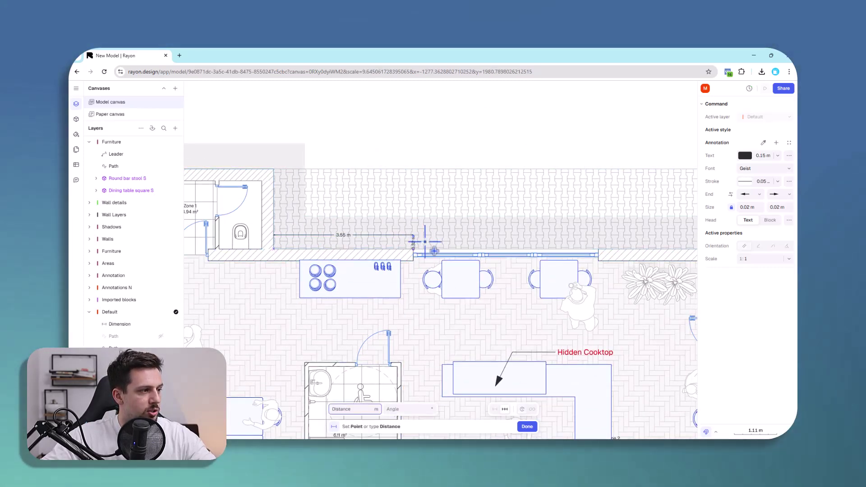
{"action": "left_click", "coordinate": [598, 248]}
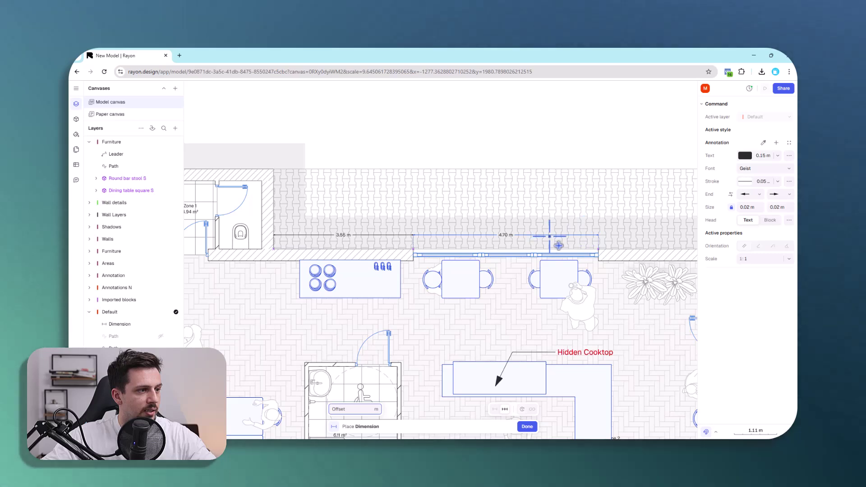
{"action": "left_click", "coordinate": [549, 236]}
{"action": "middle_click_drag", "start_coordinate": [668, 241], "coordinate": [461, 246]}
{"action": "left_click", "coordinate": [523, 255]}
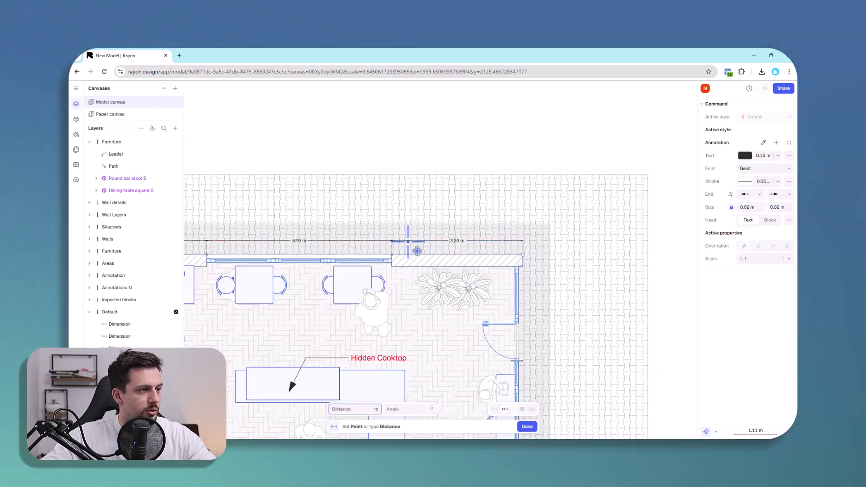
{"action": "scroll", "coordinate": [552, 220], "scroll_direction": "down", "scroll_amount": 5}
{"action": "left_click", "coordinate": [527, 426]}
- Set the text size of the three new wall dimensions to 0.25 m
{"action": "scroll", "coordinate": [566, 242], "scroll_direction": "up", "scroll_amount": 2}
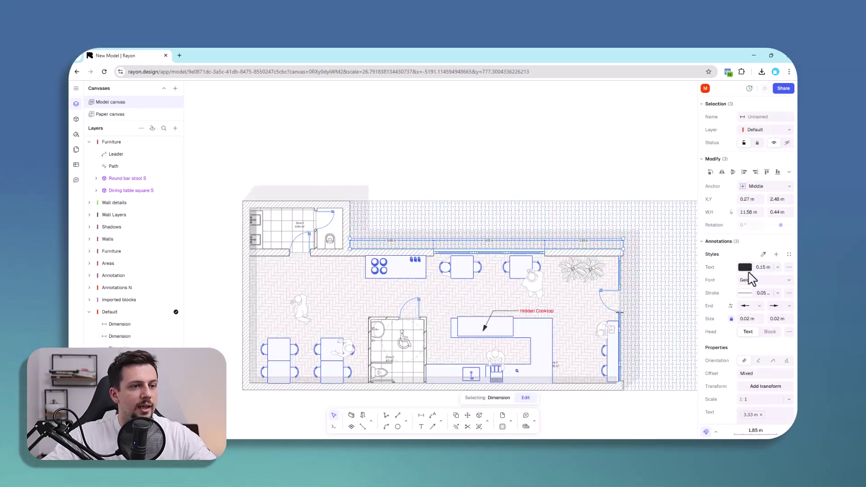
{"action": "left_click", "coordinate": [777, 267]}
{"action": "left_click", "coordinate": [761, 324]}
{"action": "scroll", "coordinate": [521, 250], "scroll_direction": "up", "scroll_amount": 2}
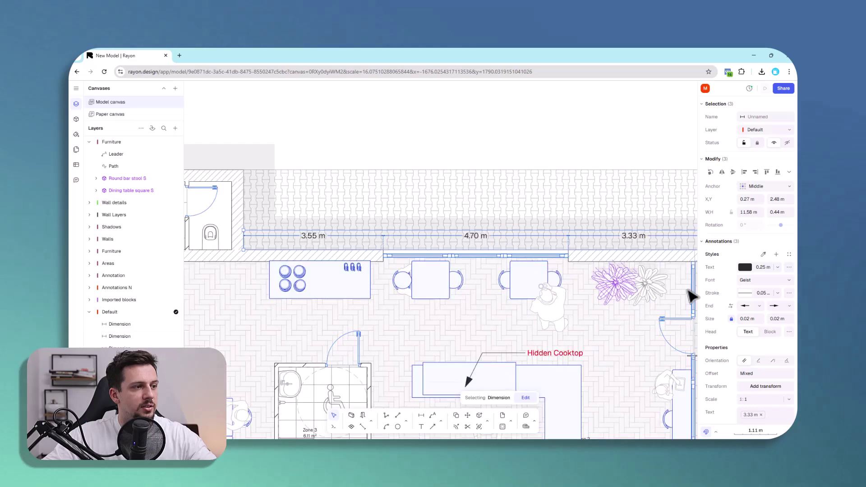
- Change both end markers of the three wall dimensions to the slanted tick style
{"action": "left_click", "coordinate": [753, 306]}
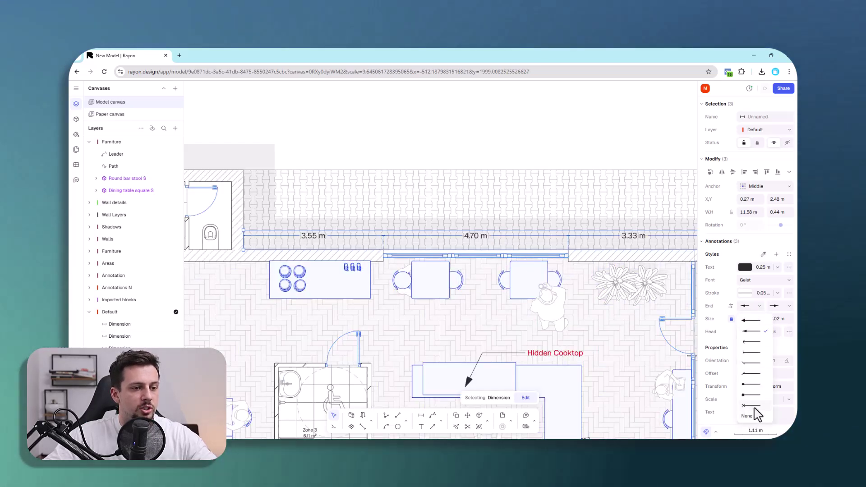
{"action": "left_click", "coordinate": [751, 373]}
{"action": "left_click", "coordinate": [783, 306]}
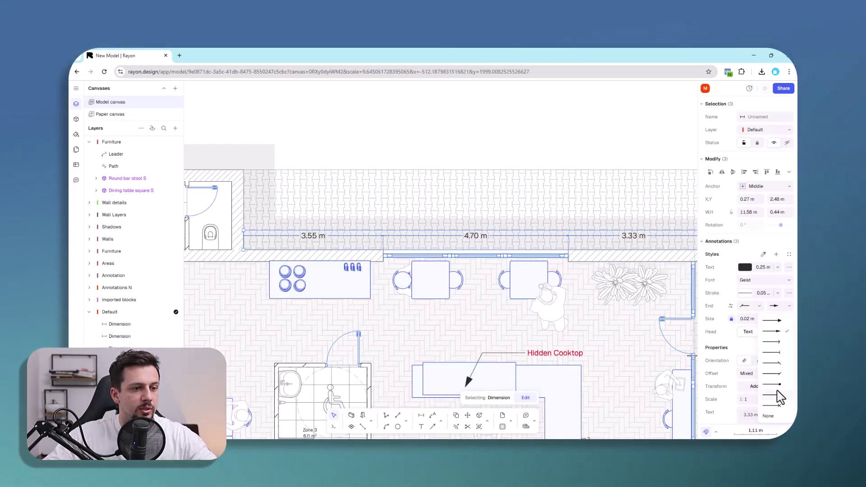
{"action": "left_click", "coordinate": [775, 374]}
- Set the text colour of the three wall dimensions to red F10303 and deselect them
{"action": "scroll", "coordinate": [697, 237], "scroll_direction": "down", "scroll_amount": 3}
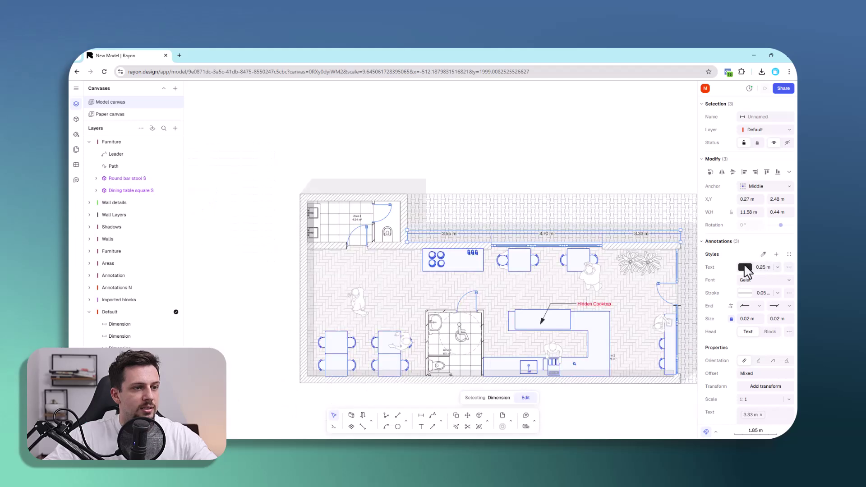
{"action": "left_click", "coordinate": [745, 267]}
{"action": "left_click", "coordinate": [684, 283]}
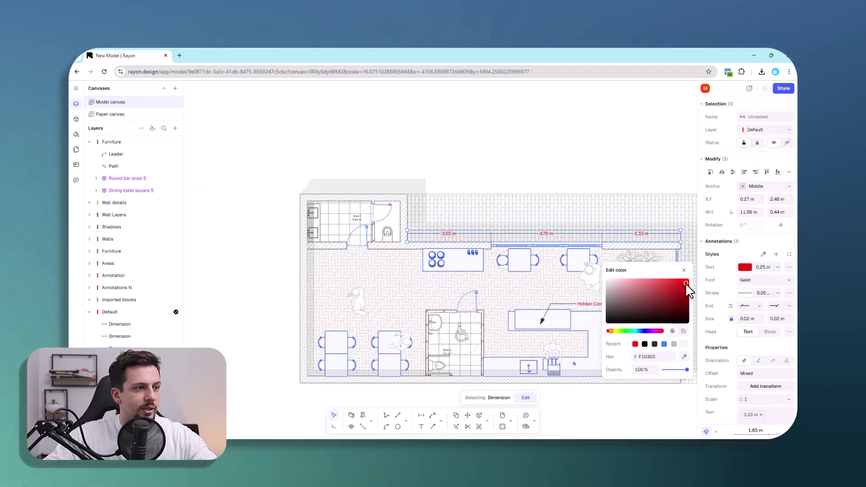
{"action": "middle_click_drag", "start_coordinate": [614, 208], "coordinate": [517, 197]}
{"action": "left_click", "coordinate": [530, 156]}
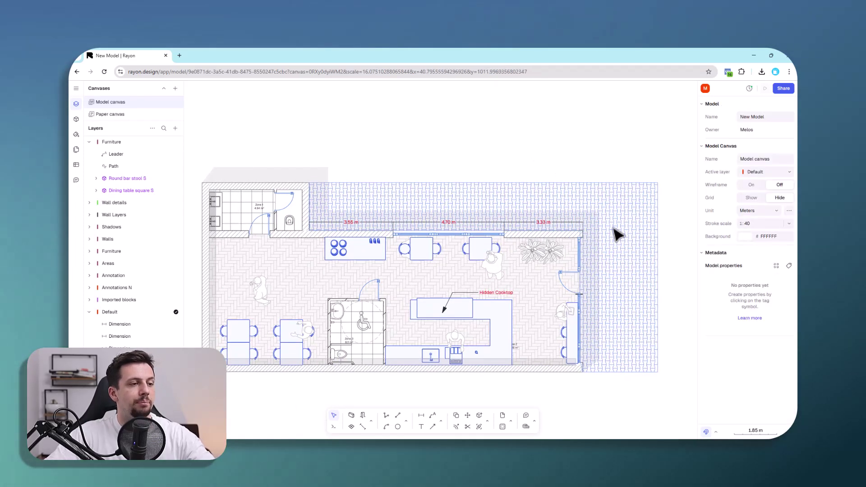
{"action": "scroll", "coordinate": [550, 258], "scroll_direction": "down", "scroll_amount": 3}
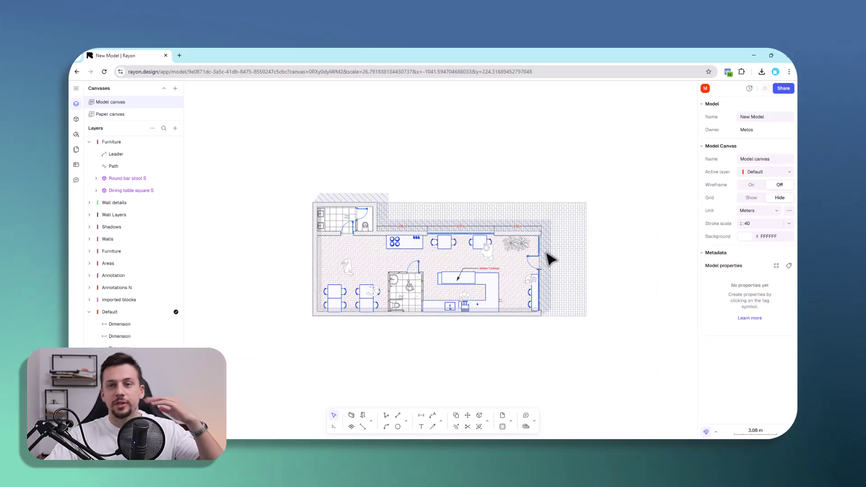
{"action": "left_click_drag", "start_coordinate": [600, 340], "coordinate": [301, 177]}
{"action": "key", "text": "Escape"}
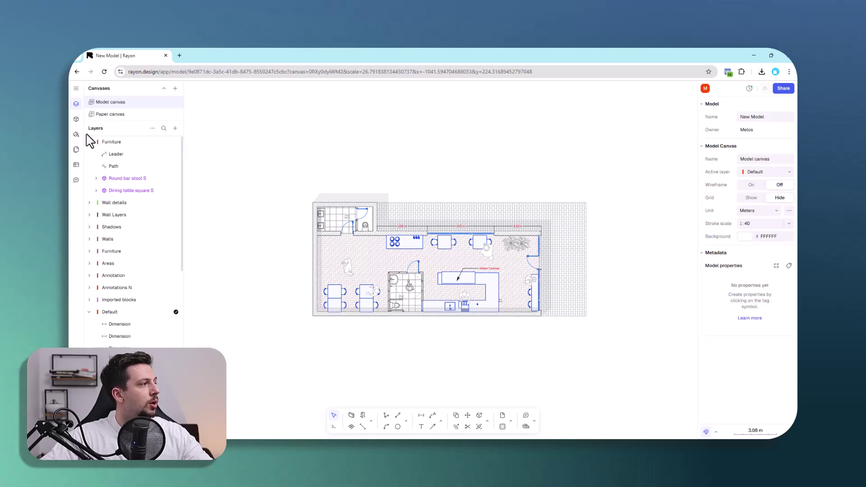
- Collapse the expanded layers in the Model canvas layer list
{"action": "left_click", "coordinate": [75, 105]}
{"action": "scroll", "coordinate": [137, 167], "scroll_direction": "up", "scroll_amount": 5}
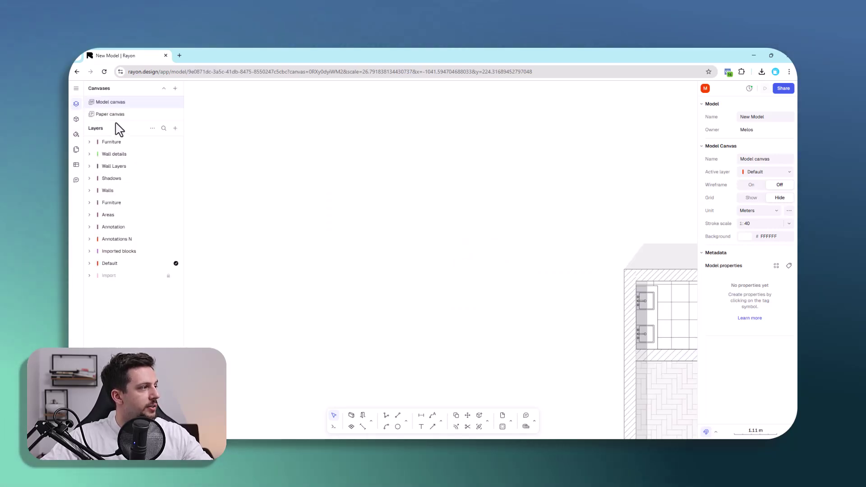
{"action": "scroll", "coordinate": [366, 173], "scroll_direction": "down", "scroll_amount": 5}
{"action": "middle_click_drag", "start_coordinate": [519, 214], "coordinate": [364, 189]}
- Create a new paper canvas named Coffe Shop and add a landscape A4 page to it
{"action": "left_click", "coordinate": [175, 89]}
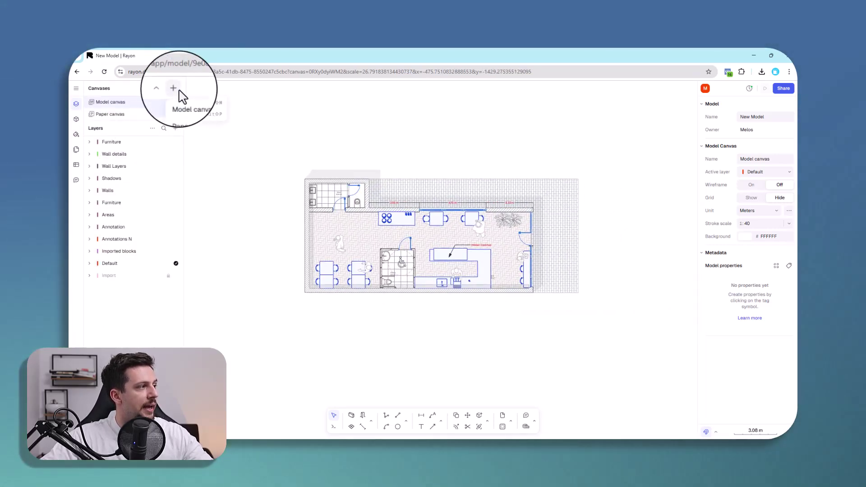
{"action": "left_click", "coordinate": [194, 116]}
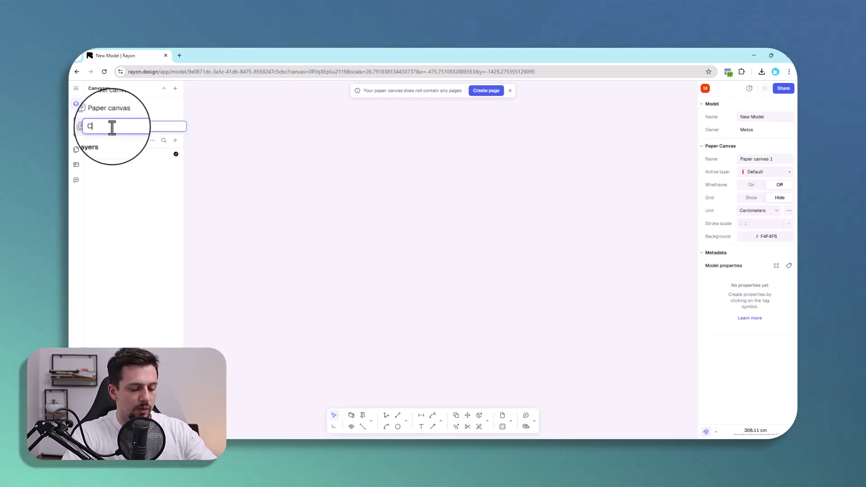
{"action": "type", "text": "Coffe Shop"}
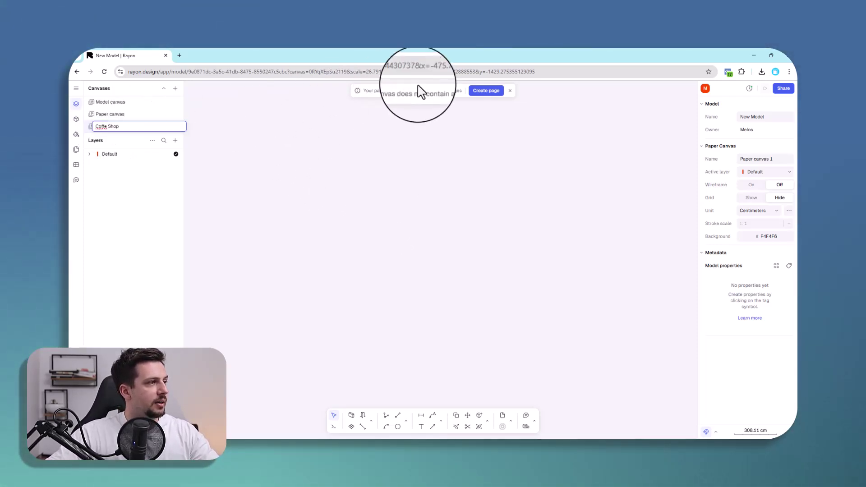
{"action": "left_click", "coordinate": [486, 91]}
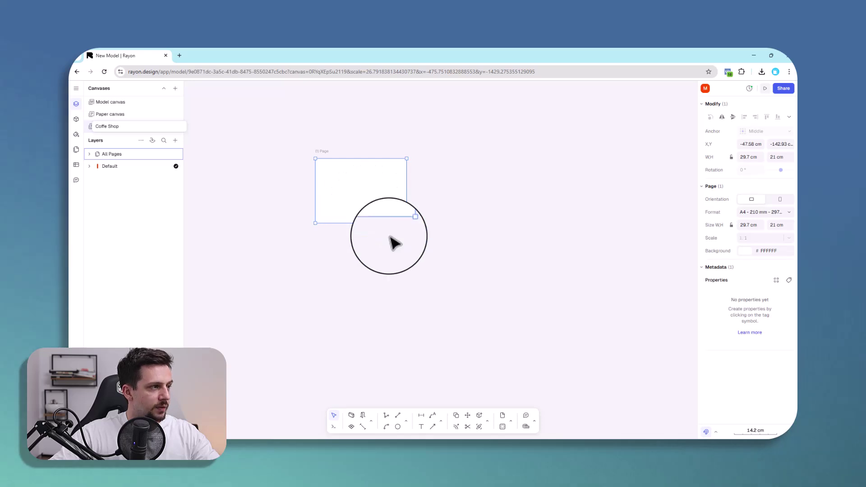
{"action": "left_click", "coordinate": [394, 243]}
{"action": "scroll", "coordinate": [325, 199], "scroll_direction": "up", "scroll_amount": 3}
{"action": "scroll", "coordinate": [453, 187], "scroll_direction": "up", "scroll_amount": 3}
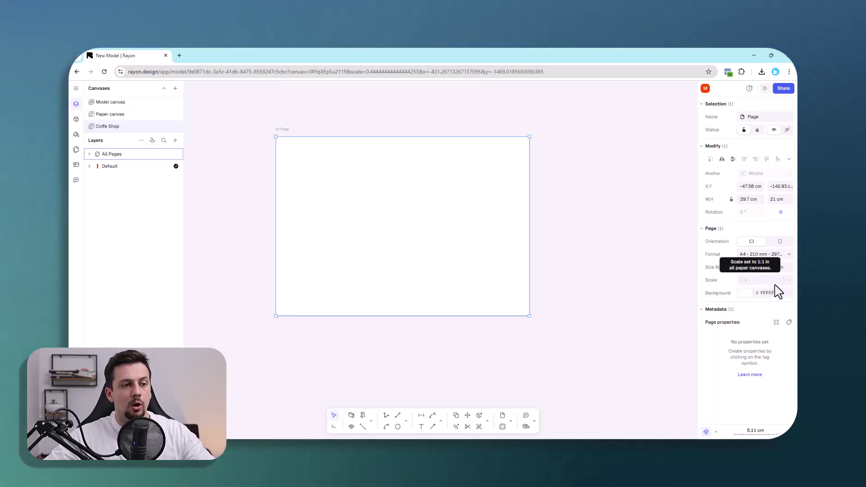
- Check the stroke scale options of the Model canvas
{"action": "left_click", "coordinate": [129, 104]}
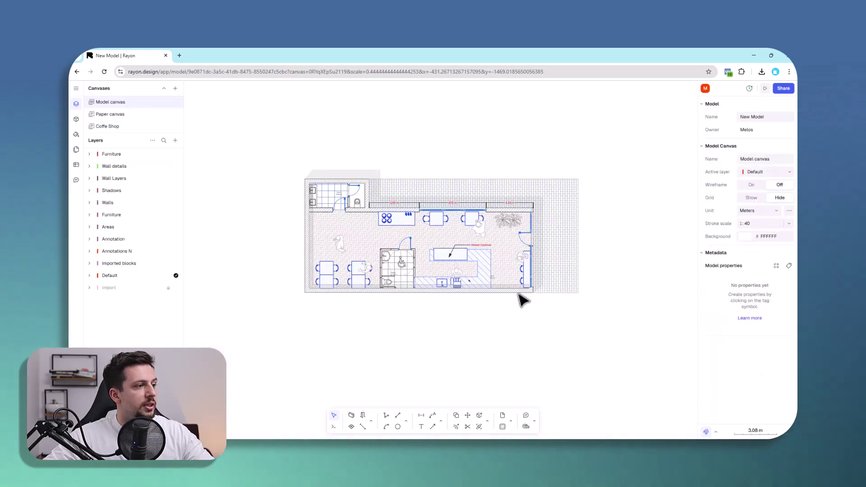
{"action": "left_click", "coordinate": [789, 223]}
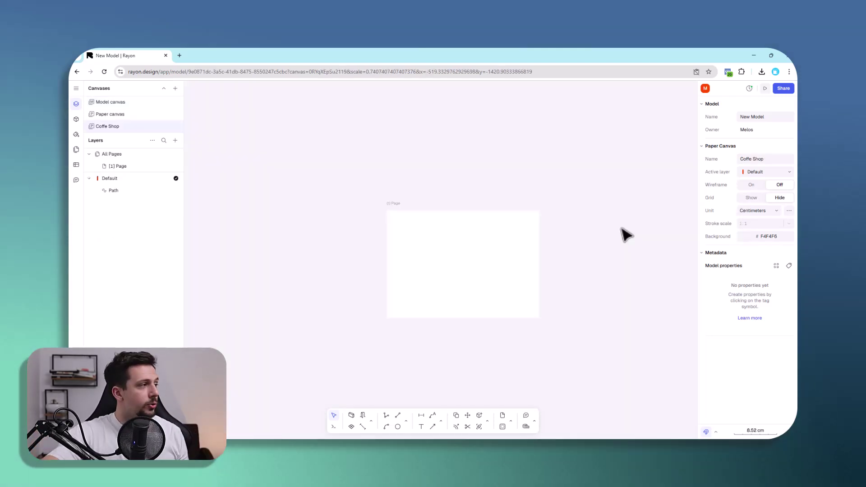
- Insert a view of the Model canvas into the Coffe Shop paper canvas and set its scale to 1:100
{"action": "left_click", "coordinate": [175, 142]}
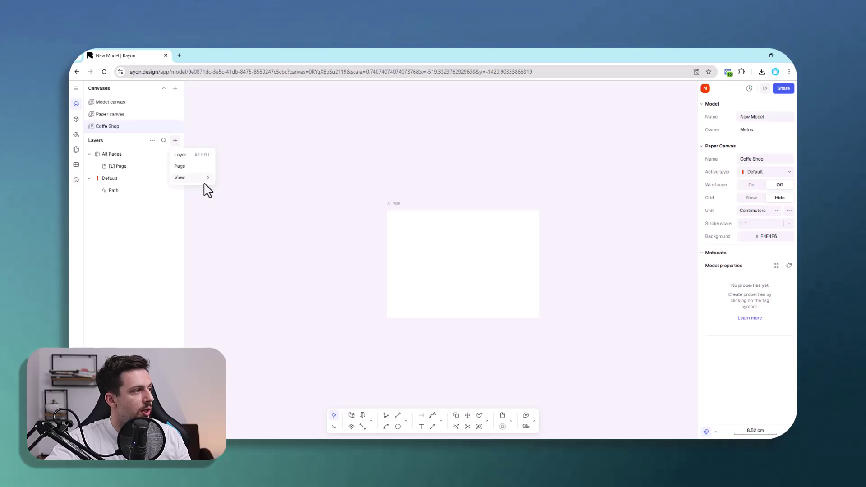
{"action": "mouse_move", "coordinate": [204, 177]}
{"action": "left_click", "coordinate": [243, 191]}
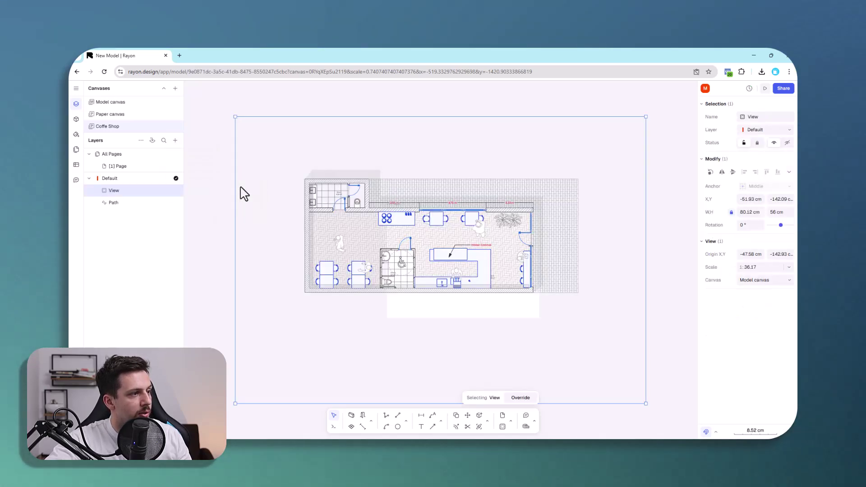
{"action": "left_click", "coordinate": [789, 268]}
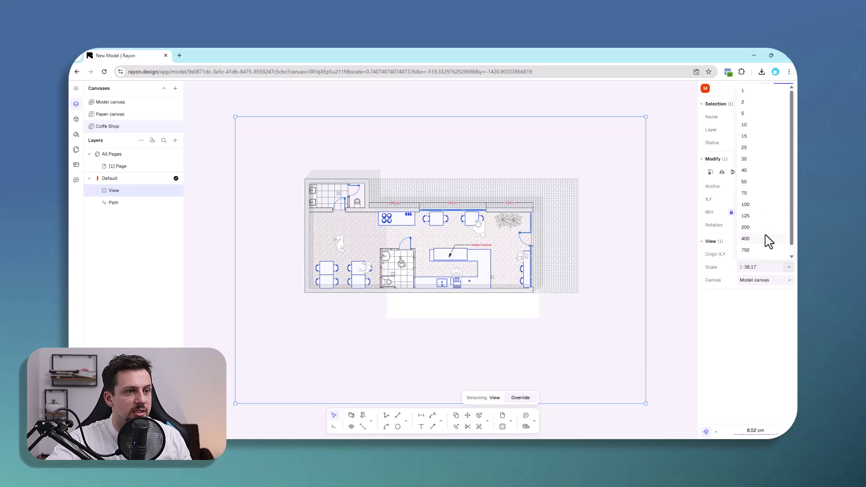
{"action": "left_click", "coordinate": [768, 227]}
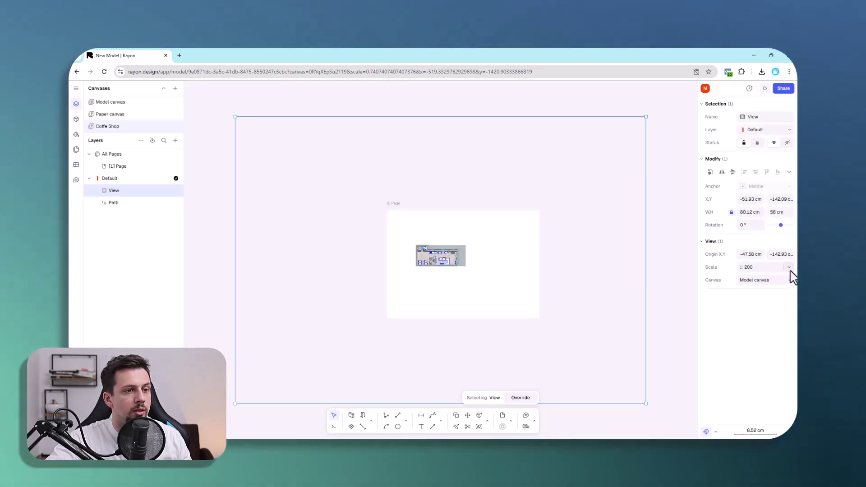
{"action": "left_click", "coordinate": [789, 269]}
{"action": "left_click", "coordinate": [767, 205]}
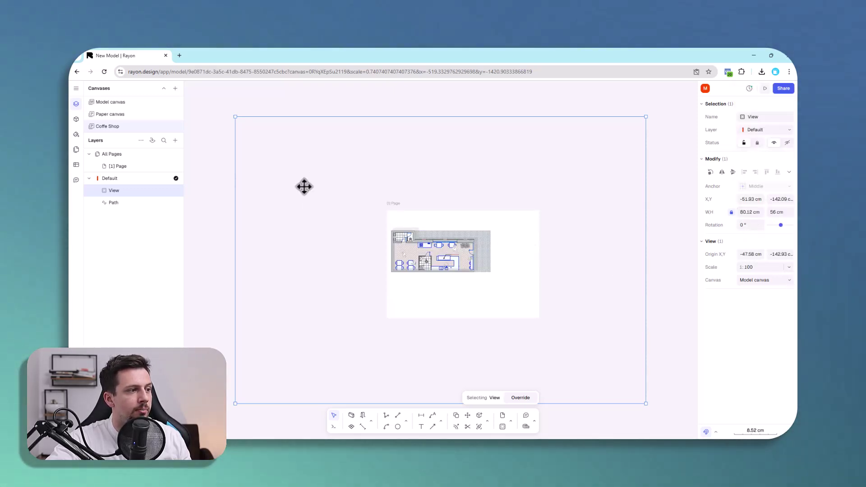
- Reposition the floor plan view farther inward on the A4 page, leaving a wider margin beside the plan
{"action": "scroll", "coordinate": [421, 211], "scroll_direction": "down", "scroll_amount": 2}
{"action": "left_click", "coordinate": [569, 241]}
{"action": "scroll", "coordinate": [402, 208], "scroll_direction": "up", "scroll_amount": 2}
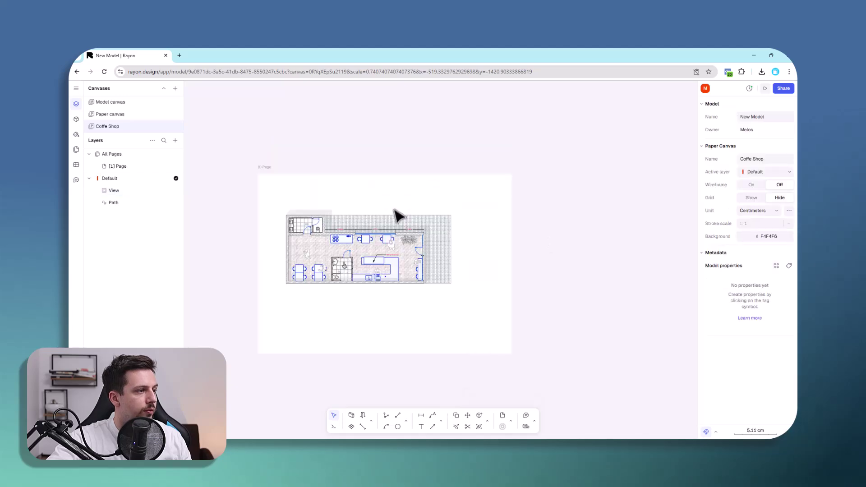
{"action": "scroll", "coordinate": [513, 277], "scroll_direction": "up", "scroll_amount": 1}
{"action": "scroll", "coordinate": [605, 282], "scroll_direction": "down", "scroll_amount": 2}
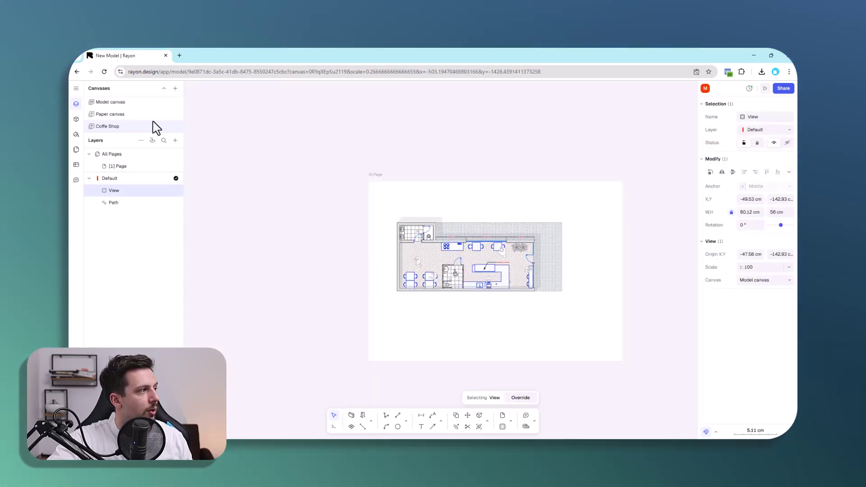
- In the Model canvas, lower the opacity of the outdoor paving's Interlocking Brick hatch to 42 %
{"action": "left_click", "coordinate": [126, 102]}
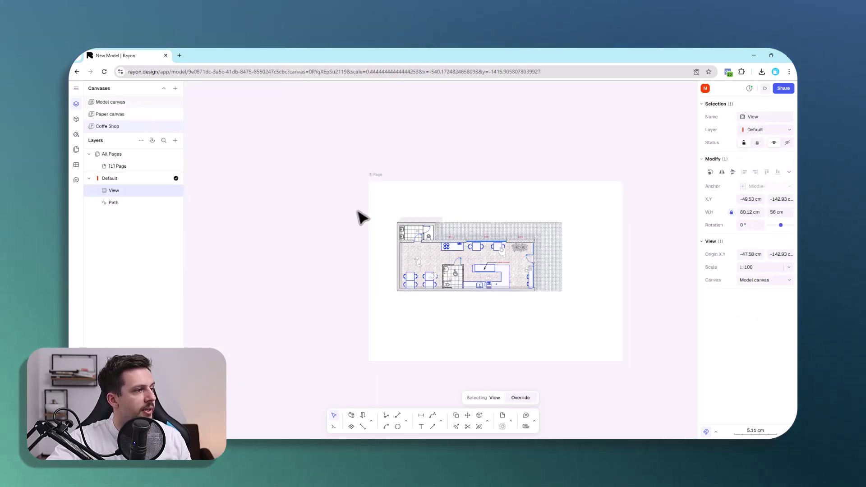
{"action": "left_click", "coordinate": [566, 229]}
{"action": "left_click", "coordinate": [751, 267]}
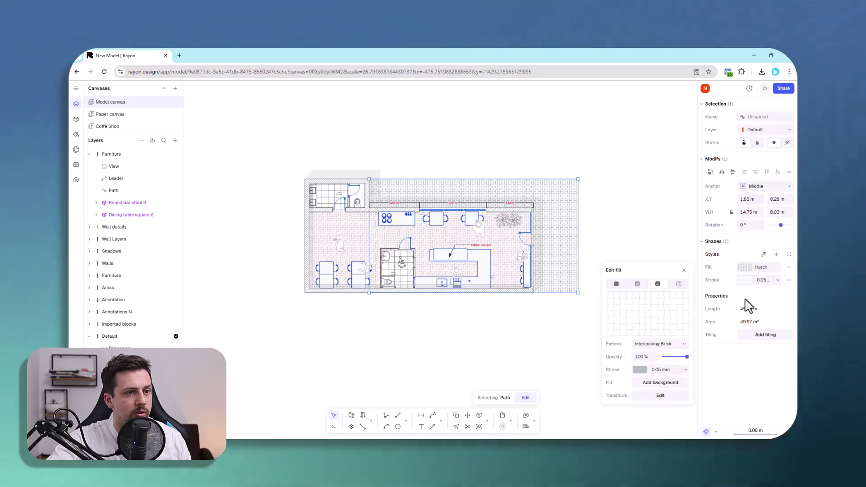
{"action": "left_click_drag", "start_coordinate": [679, 357], "coordinate": [674, 357]}
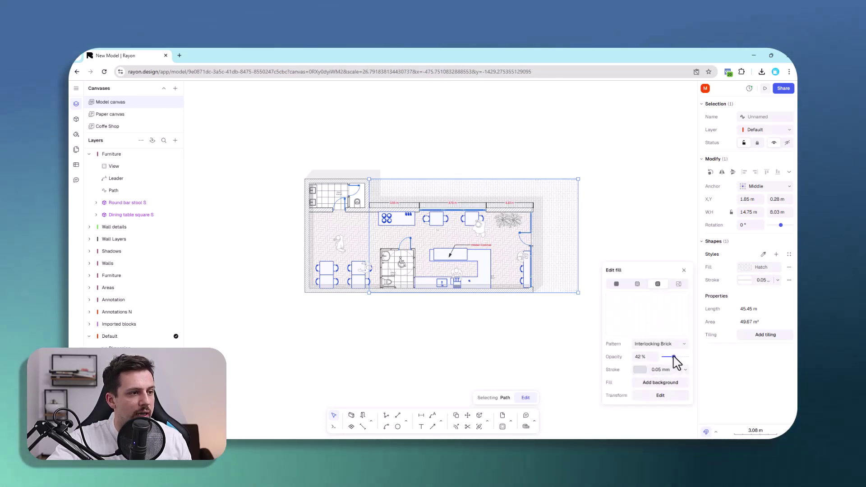
{"action": "left_click", "coordinate": [671, 245]}
{"action": "left_click", "coordinate": [671, 245]}
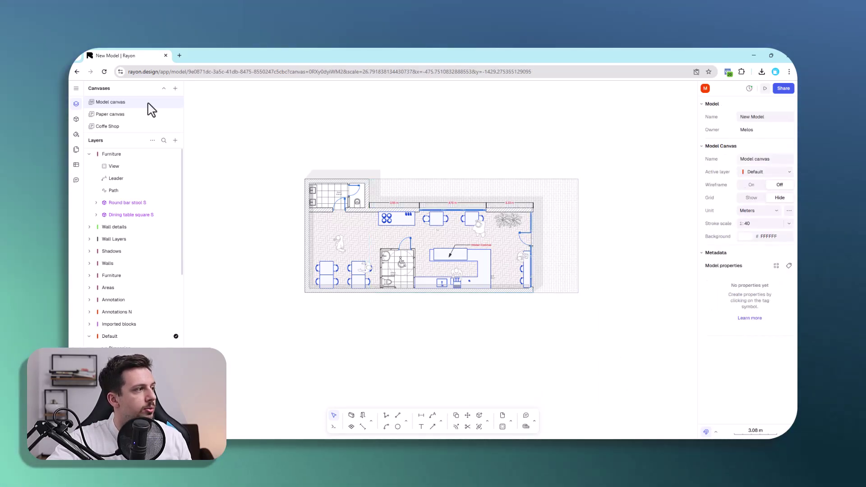
- Return to the Coffe Shop paper canvas, inspect the lightened paving and select the floor plan view
{"action": "left_click", "coordinate": [116, 129]}
{"action": "scroll", "coordinate": [581, 282], "scroll_direction": "up", "scroll_amount": 5}
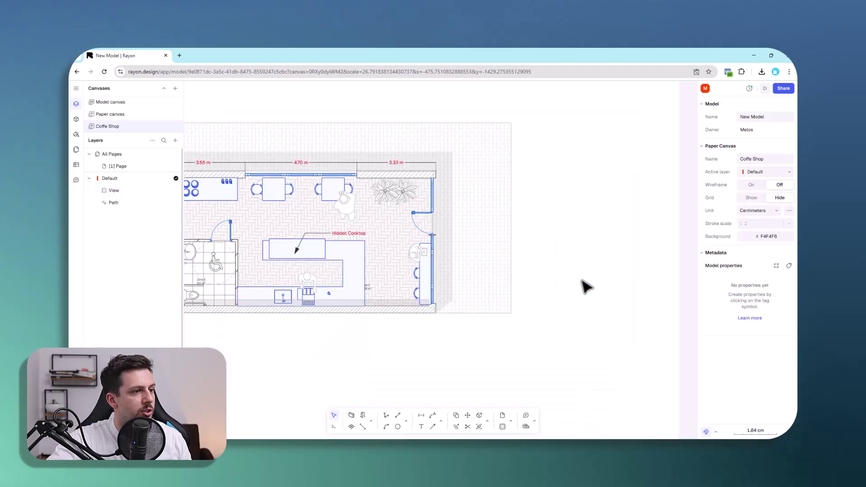
{"action": "left_click", "coordinate": [502, 290]}
{"action": "scroll", "coordinate": [617, 249], "scroll_direction": "down", "scroll_amount": 5}
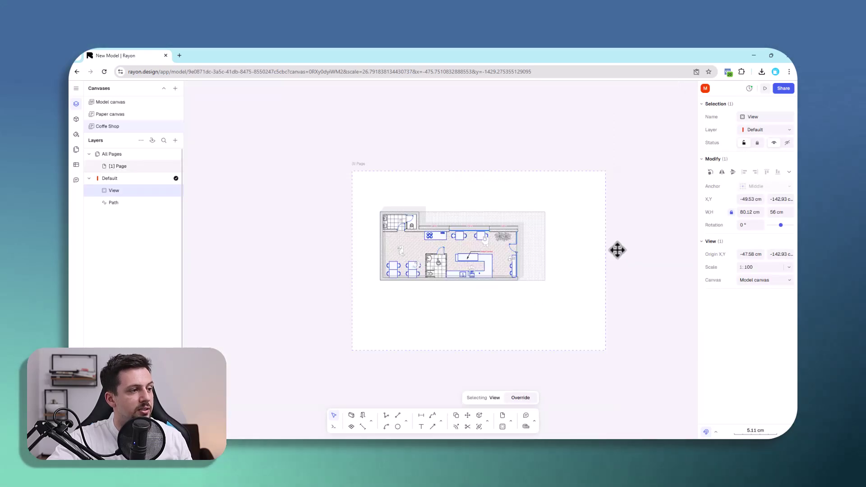
- Search the block libraries for "title" and browse the Title blocks & annotations library
{"action": "left_click", "coordinate": [76, 118]}
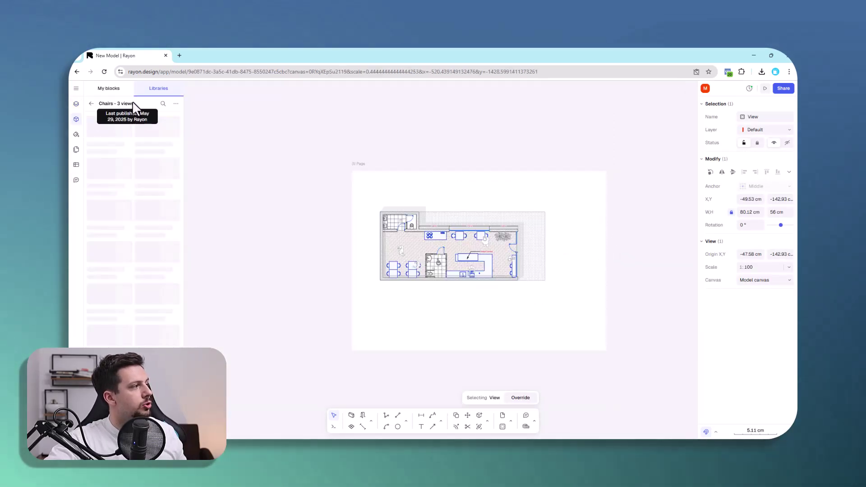
{"action": "left_click", "coordinate": [115, 103]}
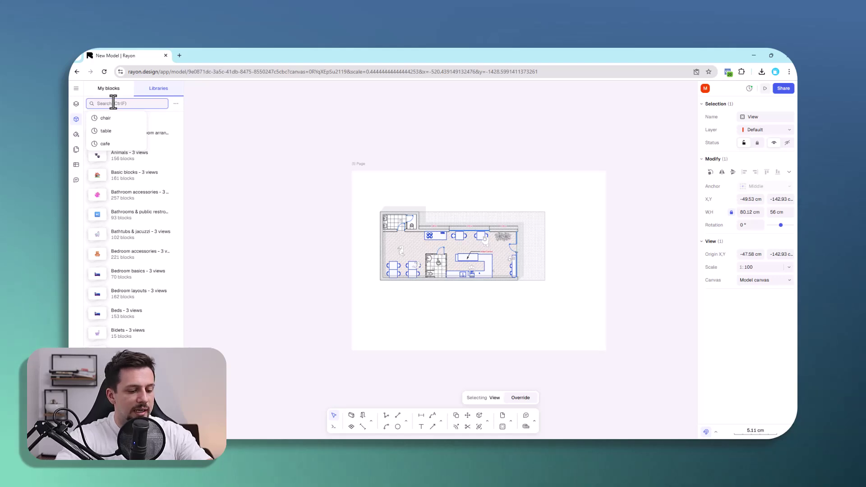
{"action": "type", "text": "title"}
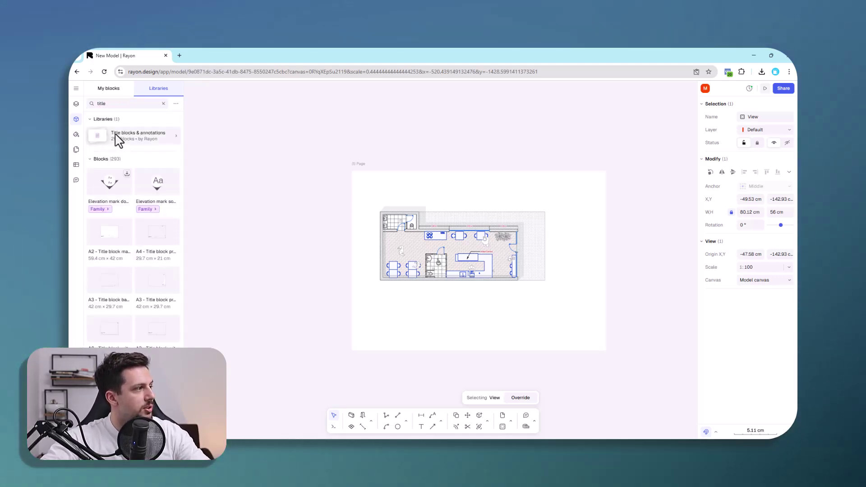
{"action": "left_click", "coordinate": [119, 135]}
{"action": "scroll", "coordinate": [161, 280], "scroll_direction": "down", "scroll_amount": 3}
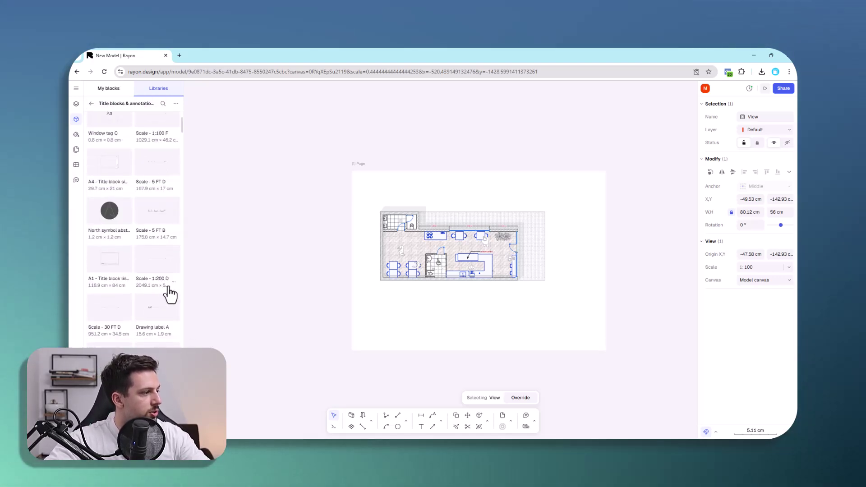
- Insert the "A1 - Title block linear, horizontal 1" block and align it with the page so it frames the floor plan
{"action": "left_click_drag", "start_coordinate": [101, 272], "coordinate": [400, 321]}
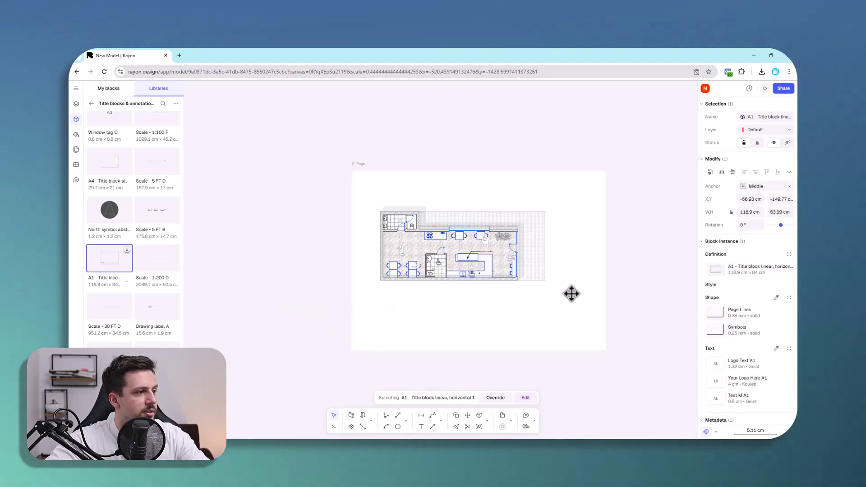
{"action": "scroll", "coordinate": [464, 277], "scroll_direction": "down", "scroll_amount": 3, "text": "ctrl"}
{"action": "left_click_drag", "start_coordinate": [355, 197], "coordinate": [414, 248]}
{"action": "scroll", "coordinate": [557, 332], "scroll_direction": "down", "scroll_amount": 3, "text": "ctrl"}
{"action": "left_click", "coordinate": [437, 255]}
{"action": "scroll", "coordinate": [405, 238], "scroll_direction": "up", "scroll_amount": 5}
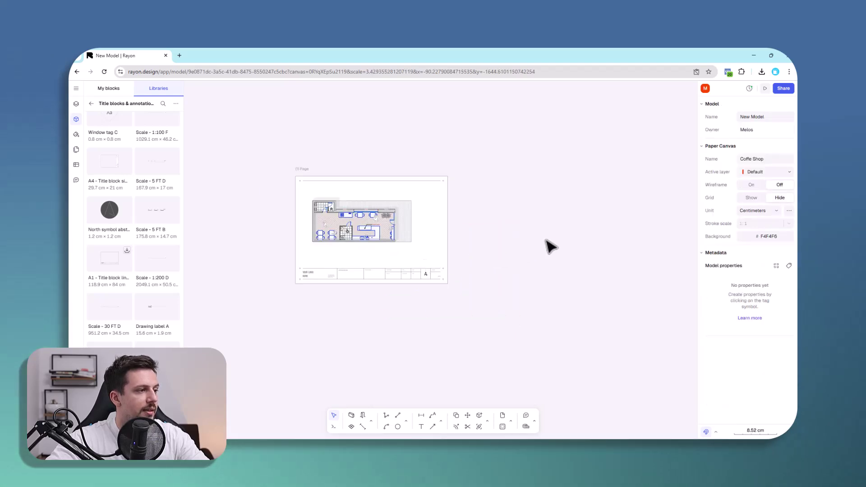
{"action": "scroll", "coordinate": [539, 257], "scroll_direction": "down", "scroll_amount": 2}
{"action": "scroll", "coordinate": [480, 259], "scroll_direction": "up", "scroll_amount": 3}
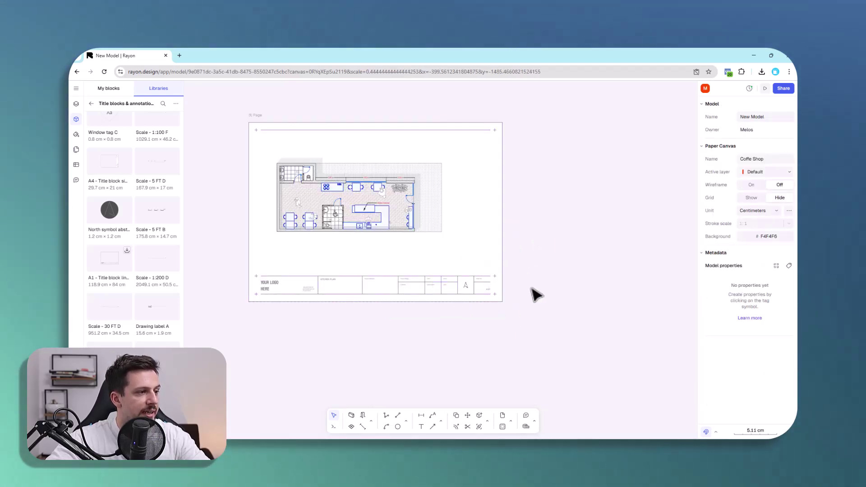
{"action": "middle_click_drag", "start_coordinate": [487, 188], "coordinate": [499, 209]}
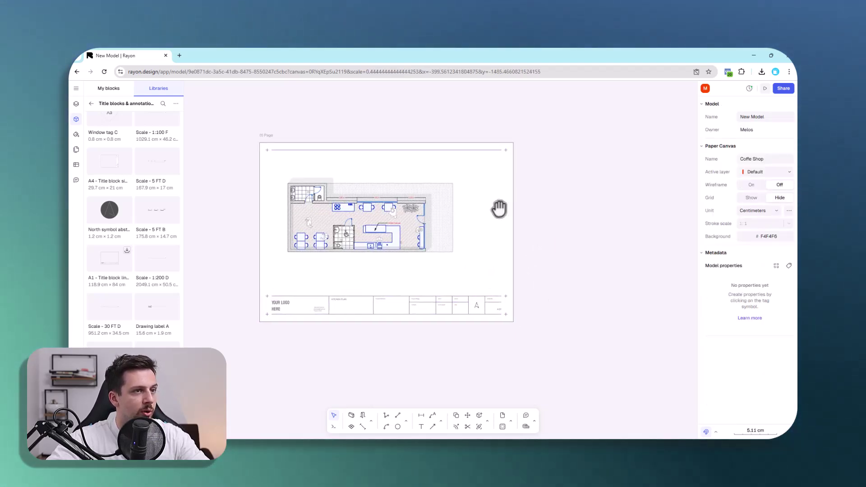
- Open the list of pages and check which export formats are offered for the coffee shop page
{"action": "left_click", "coordinate": [92, 104]}
{"action": "left_click", "coordinate": [76, 149]}
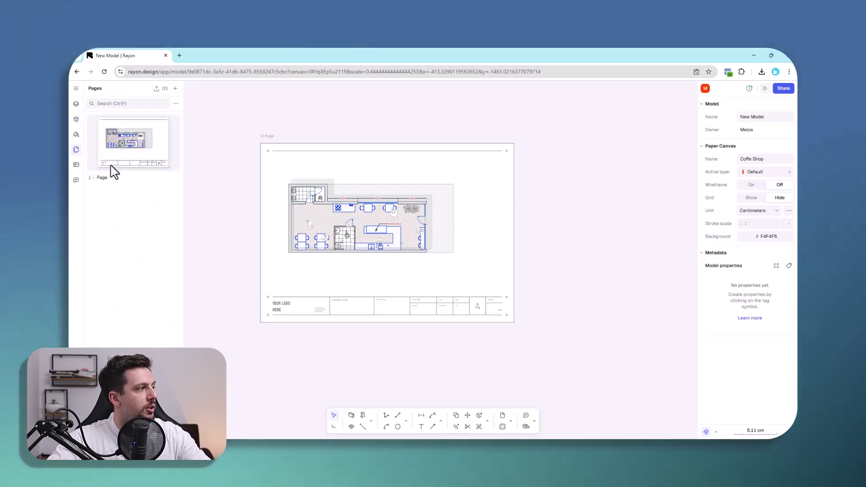
{"action": "left_click", "coordinate": [172, 178]}
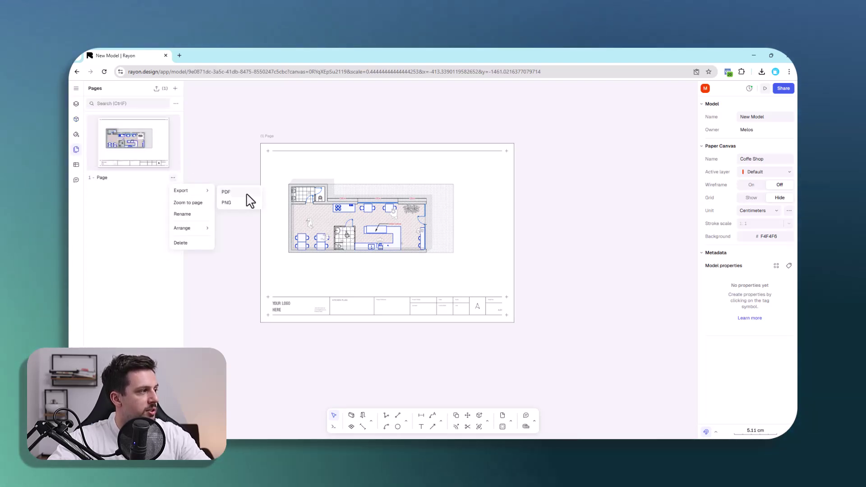
{"action": "left_click", "coordinate": [243, 168]}
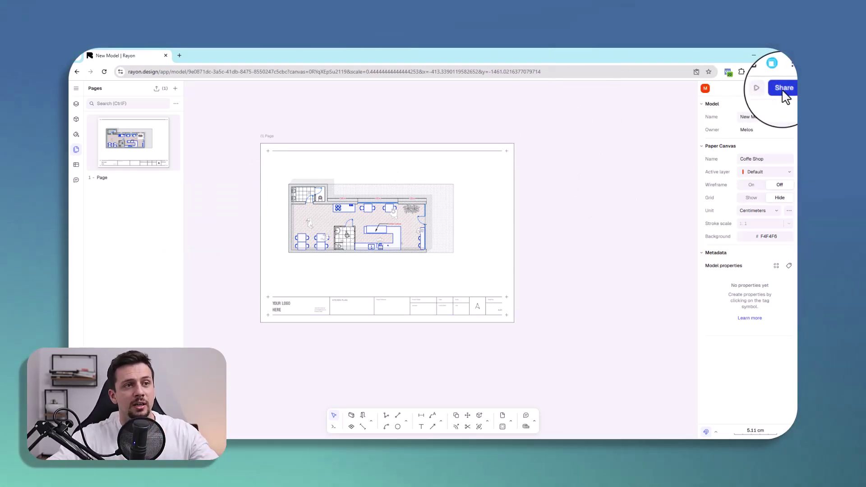
- Open the model's sharing settings and publish all of its pages as a presentation
{"action": "left_click", "coordinate": [783, 89]}
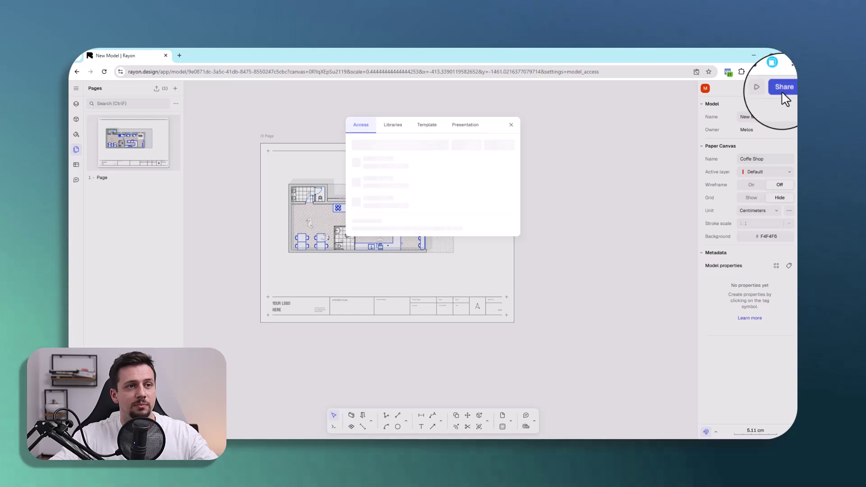
{"action": "left_click", "coordinate": [511, 124]}
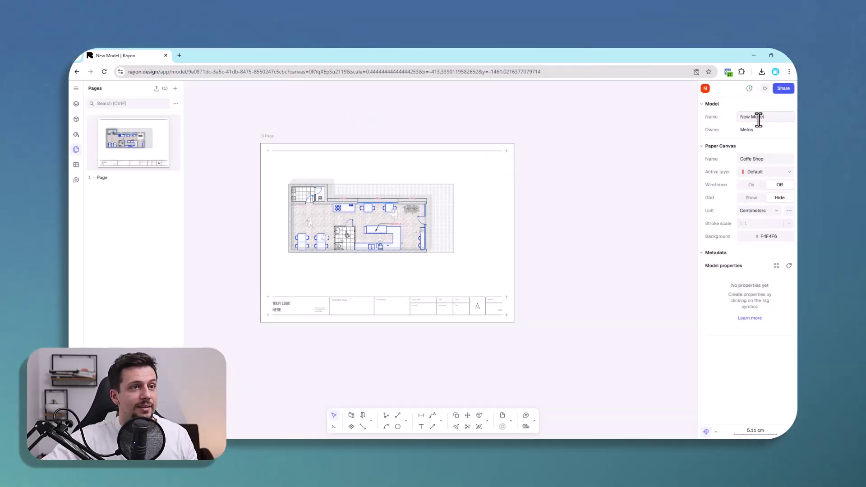
{"action": "left_click", "coordinate": [783, 88]}
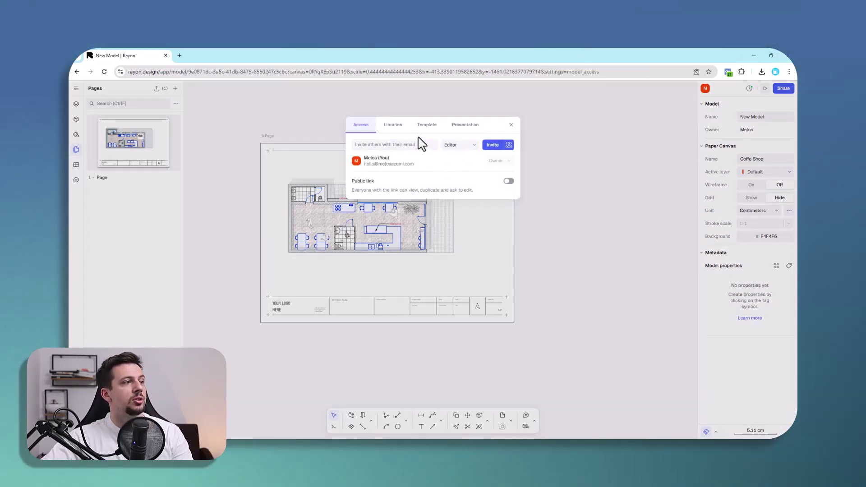
{"action": "left_click", "coordinate": [462, 126]}
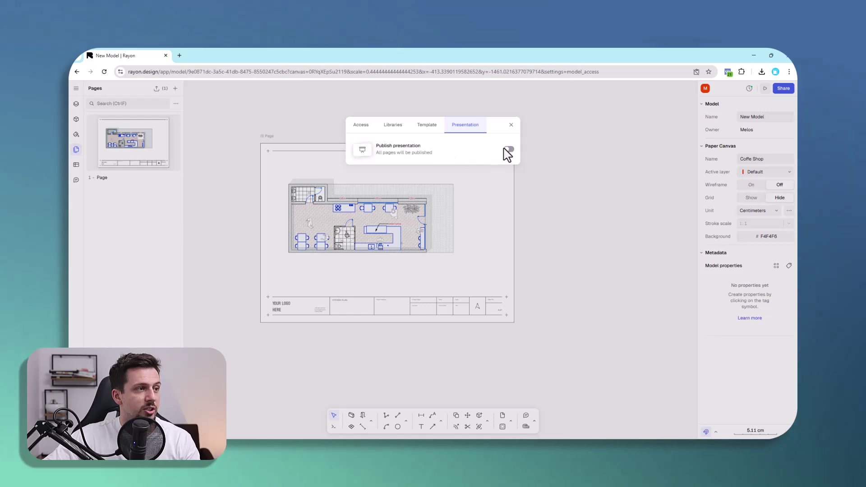
{"action": "left_click", "coordinate": [508, 149]}
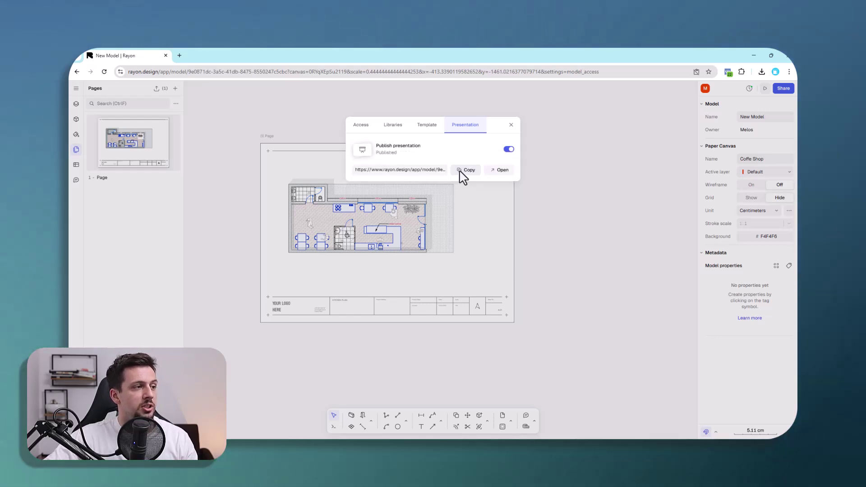
- Copy the link of the published presentation and open the presentation in a new browser tab
{"action": "left_click", "coordinate": [464, 173]}
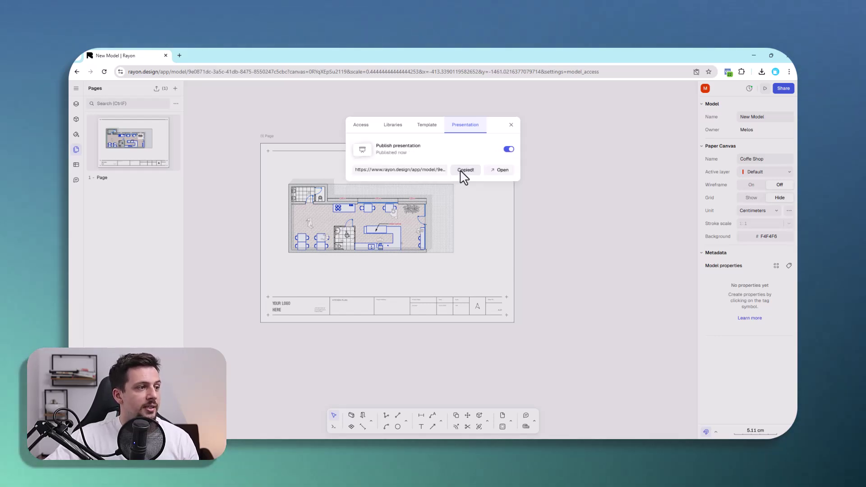
{"action": "left_click", "coordinate": [502, 170]}
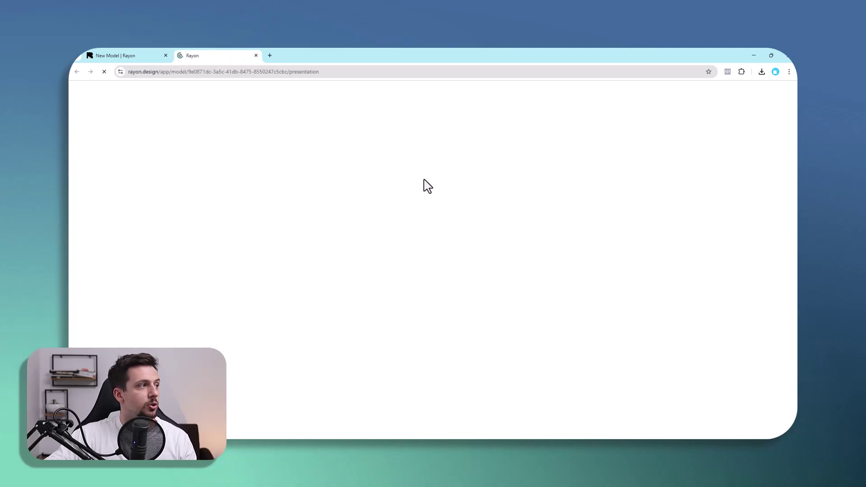